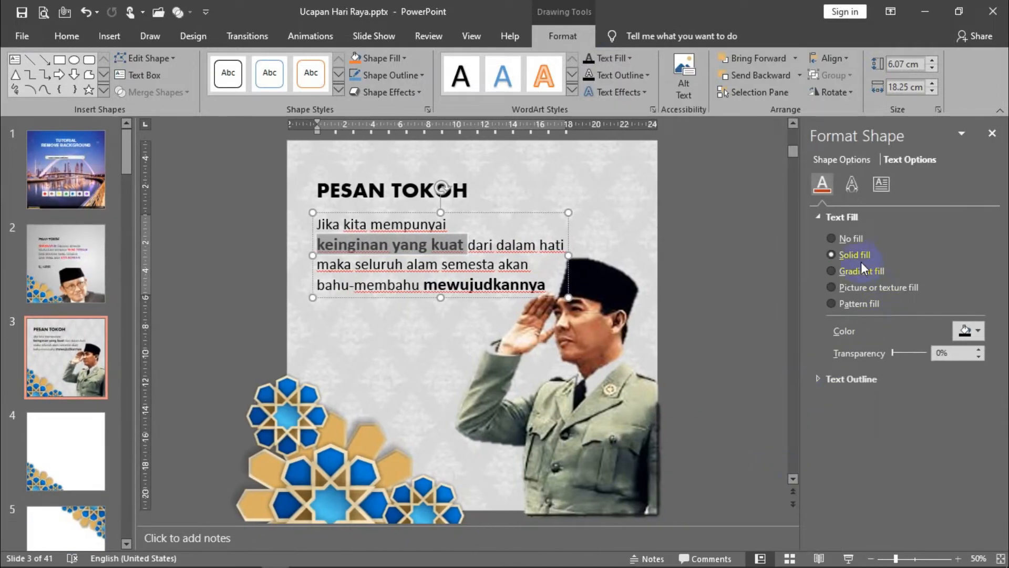
- Apply a linear red-to-purple gradient fill to the text "keinginan yang kuat", with the purple stop at 46%
left_click(850, 270)
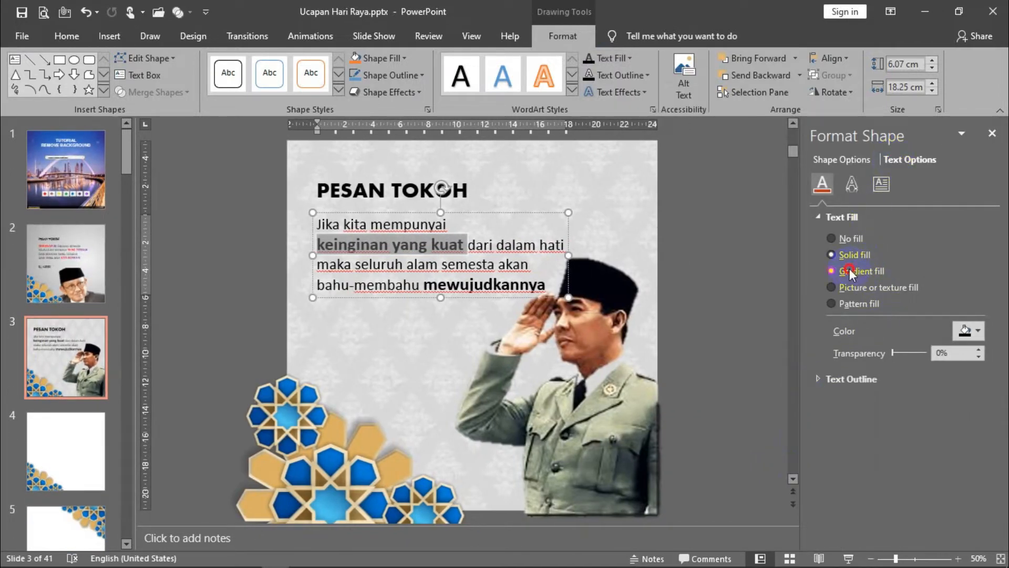
mouse_move(892, 435)
left_mouse_down()
mouse_move(864, 440)
mouse_move(883, 438)
left_mouse_up()
left_click(747, 325)
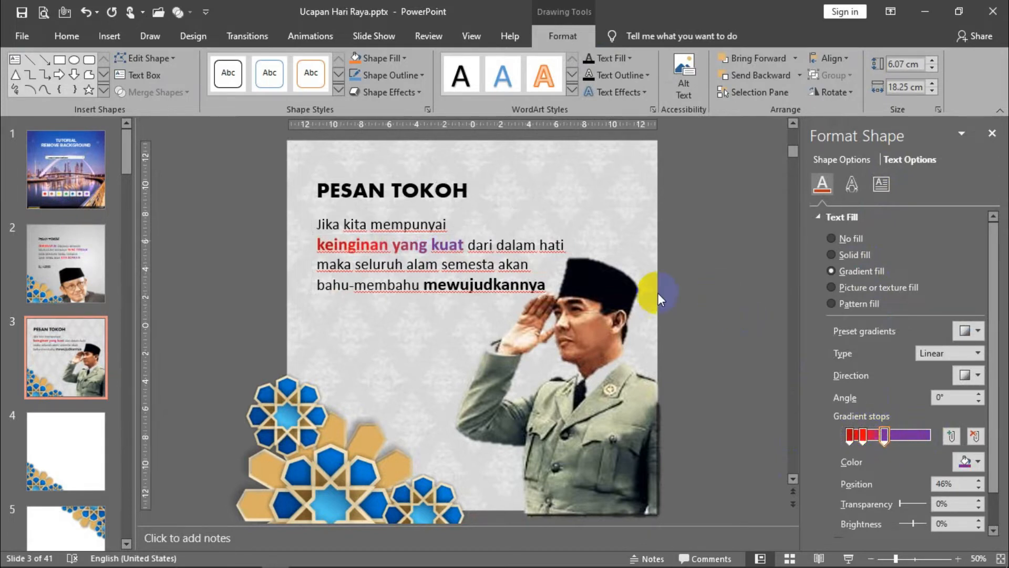
- Give the word "mewujudkannya" in the quote a red-to-purple gradient text fill and finish formatting
left_click_drag(425, 286, 549, 285)
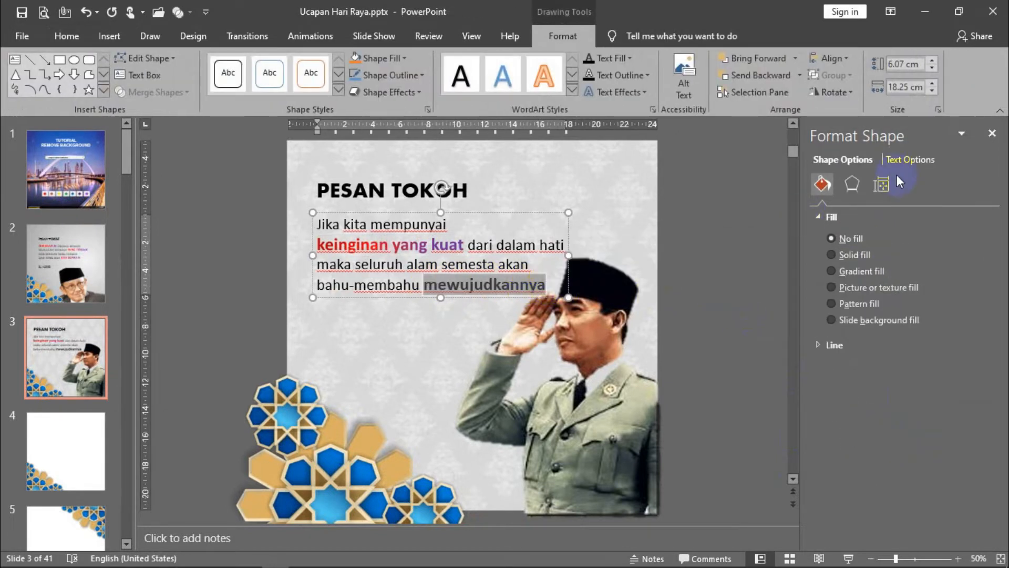
left_click(908, 160)
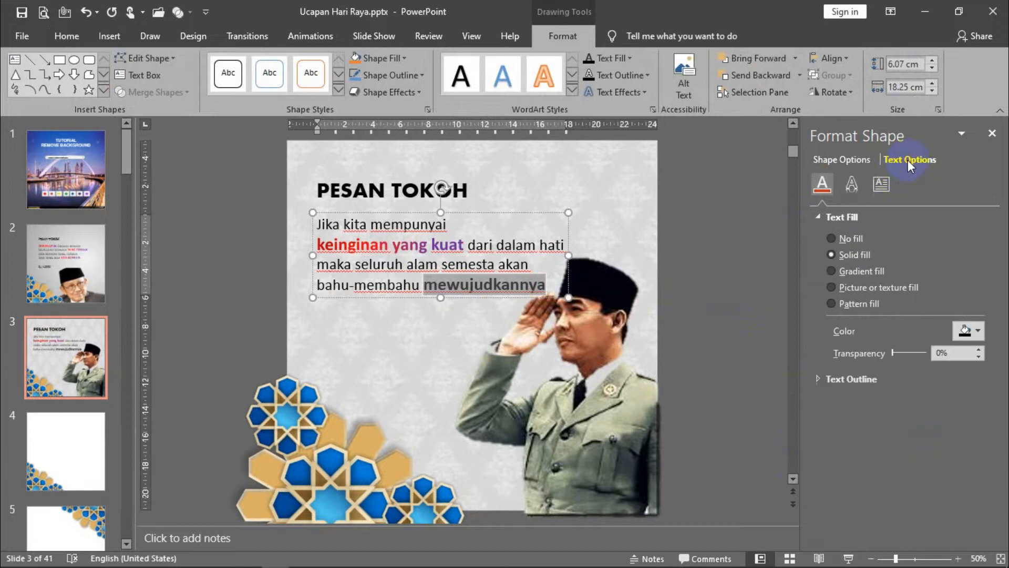
left_click(860, 273)
left_click_drag(885, 436, 928, 435)
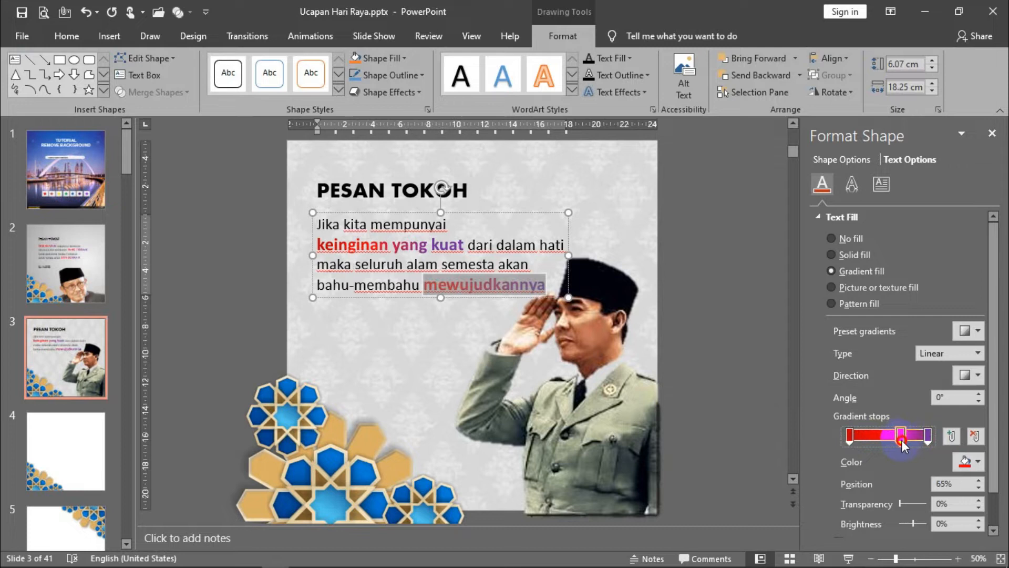
left_click(702, 253)
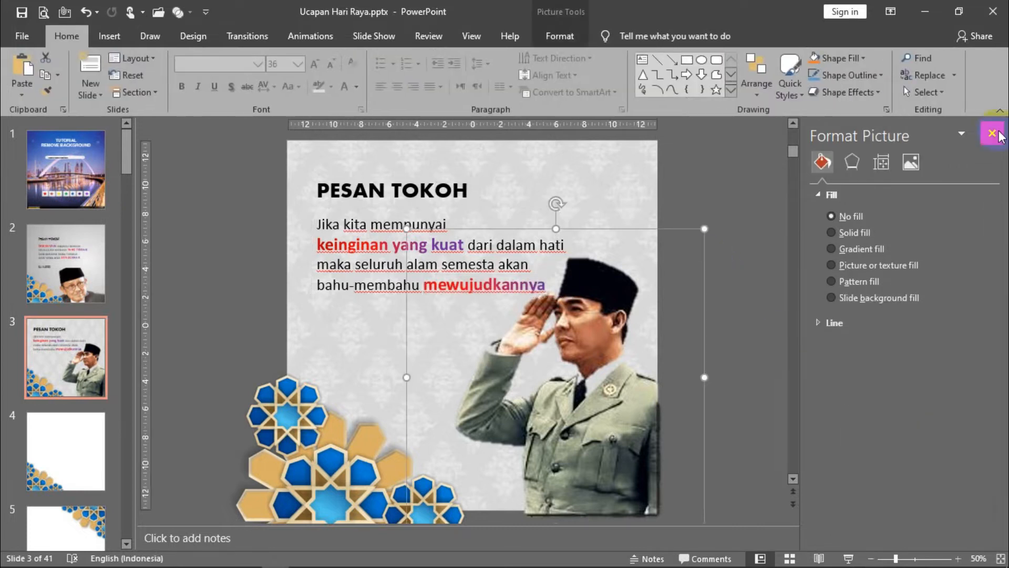
left_click(992, 134)
left_click(338, 245)
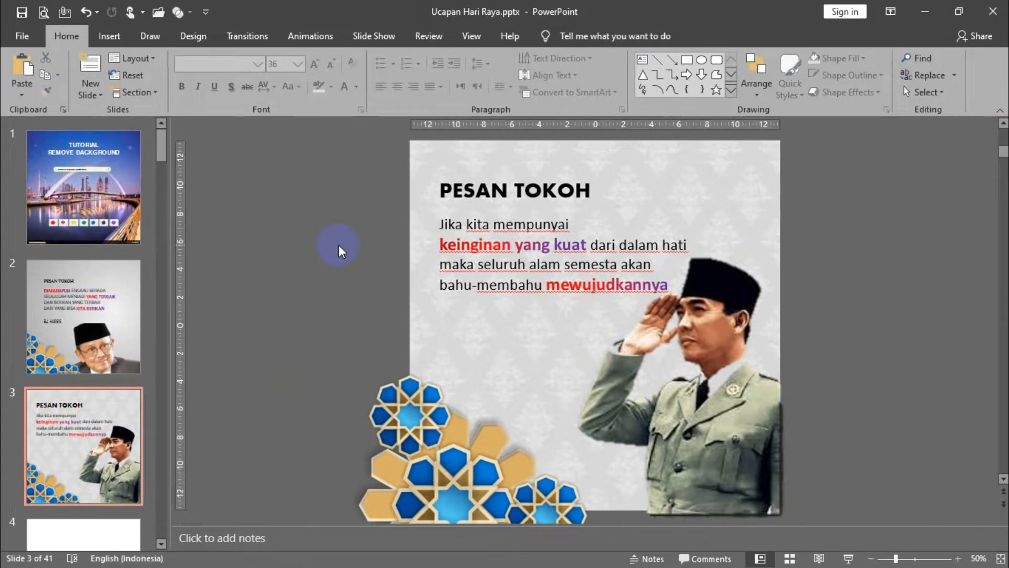
- Preview the quote slide as a slide show, compare it with the other PESAN TOKOH slide, and exit
key("shift+F5")
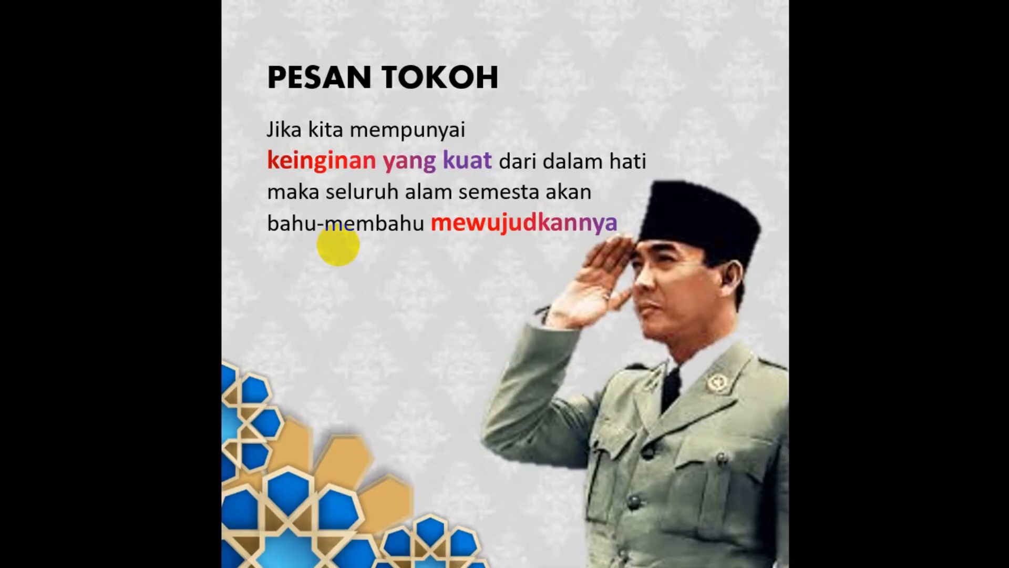
key("Right")
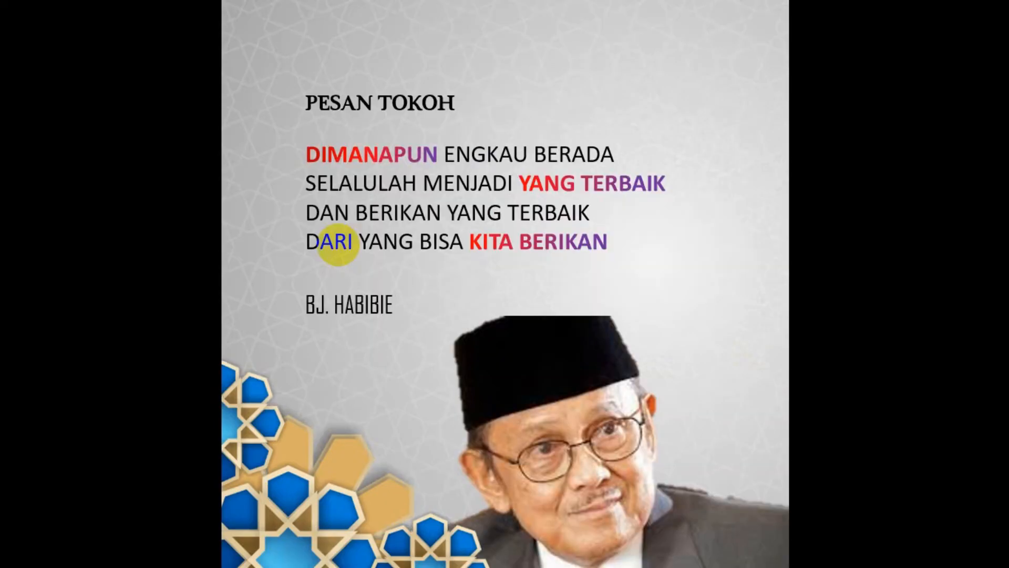
key("Left")
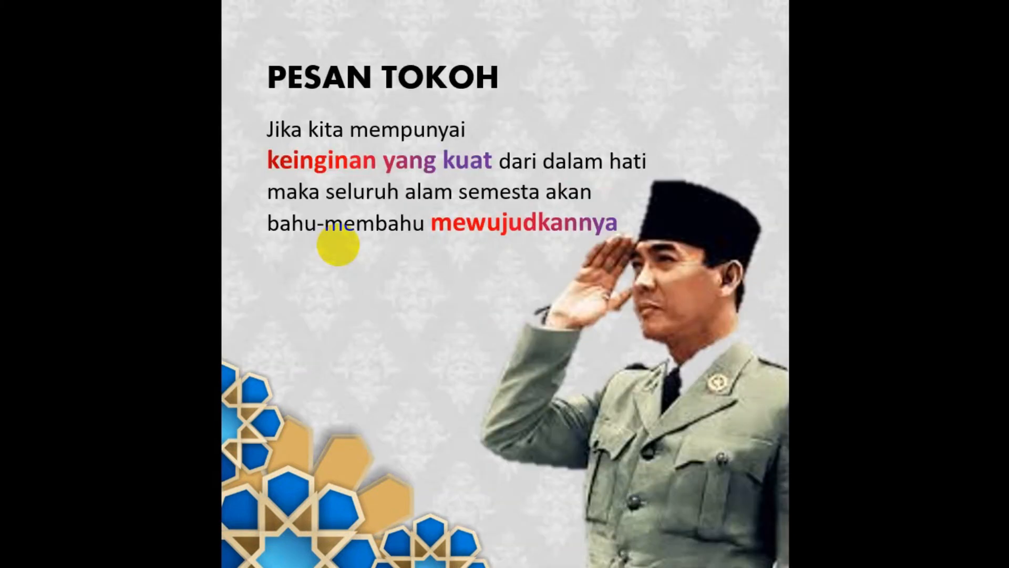
key("Escape")
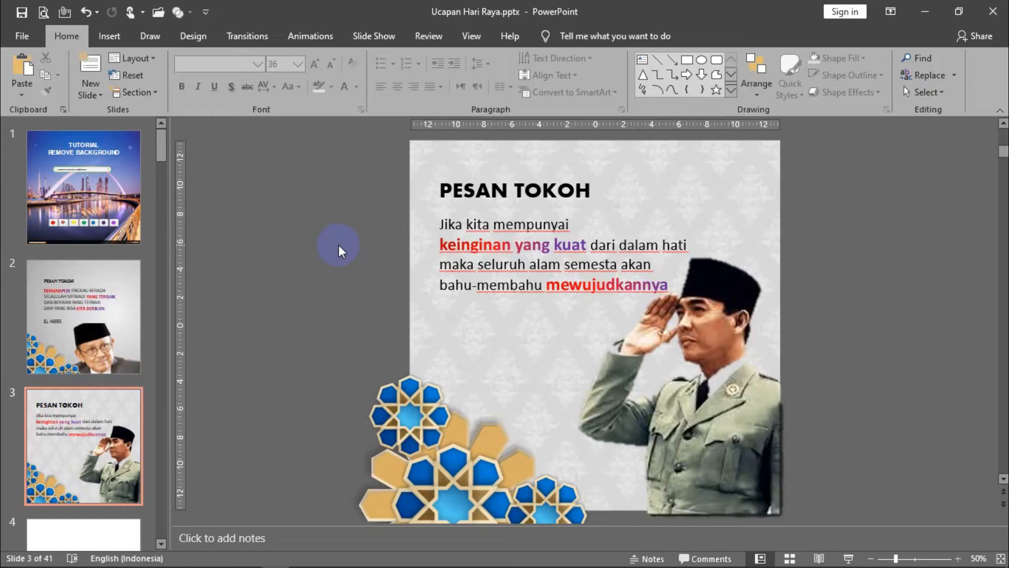
- Delete the corner ornament from slide 4 and move the slide with the top-right ornament ahead of it
scroll(326, 250, "down", 1)
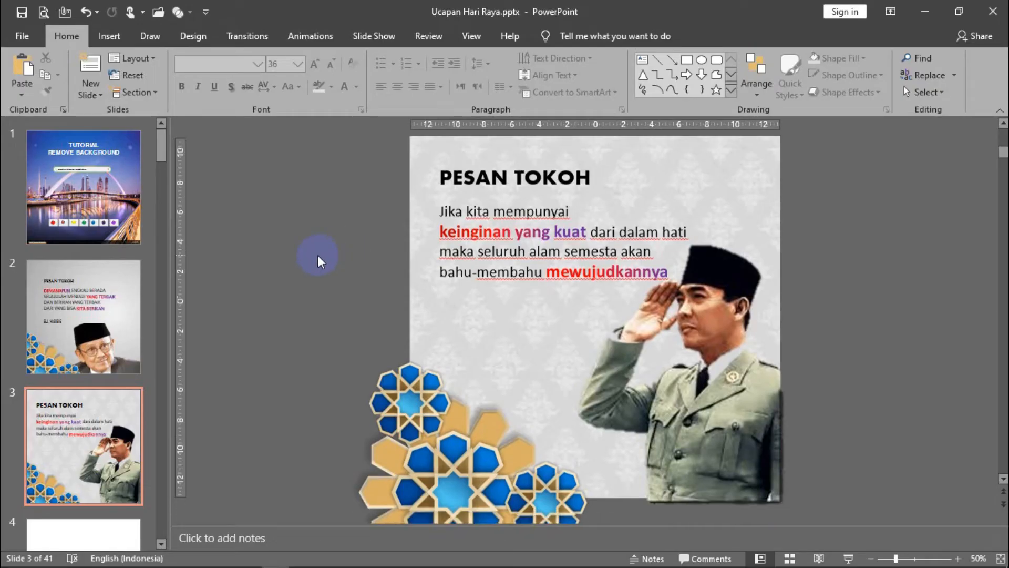
left_click(75, 533)
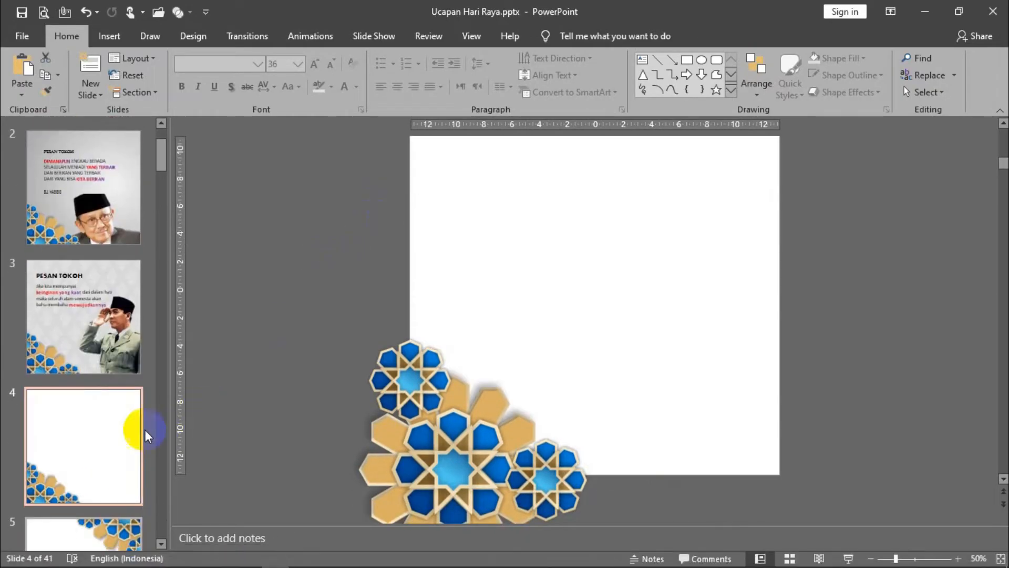
left_click(388, 419)
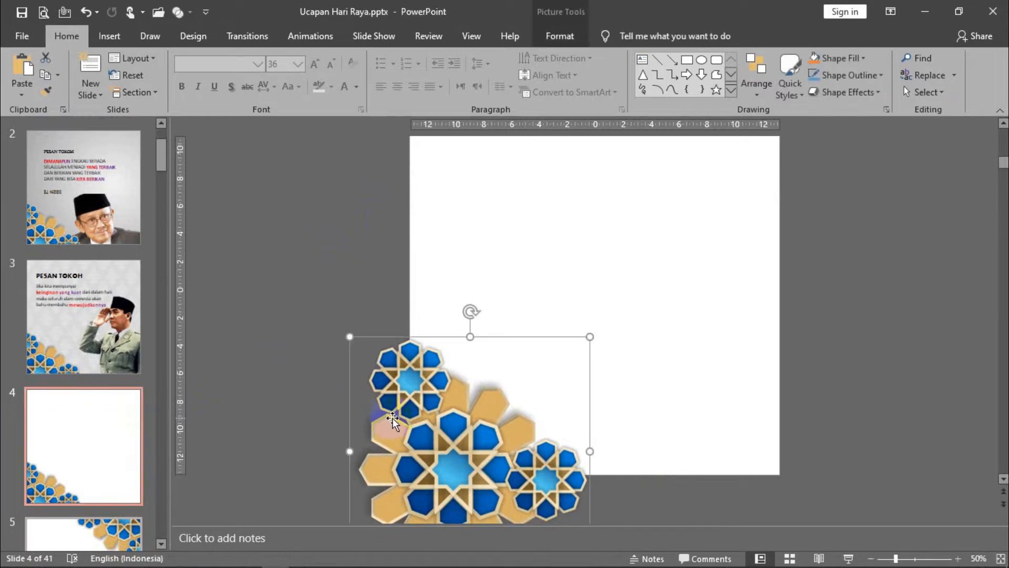
key("Delete")
left_click(71, 492)
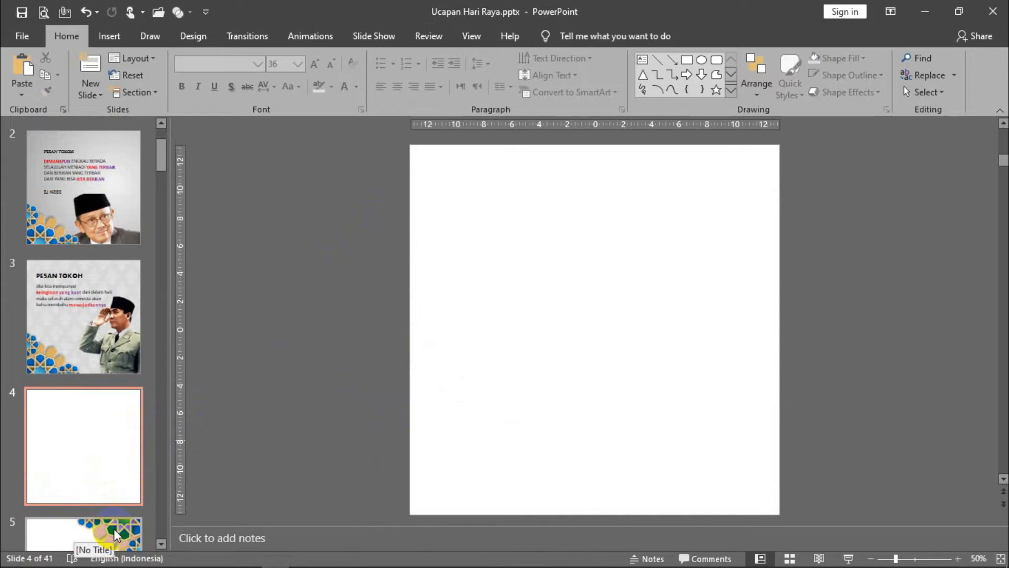
left_click_drag(117, 517, 113, 415)
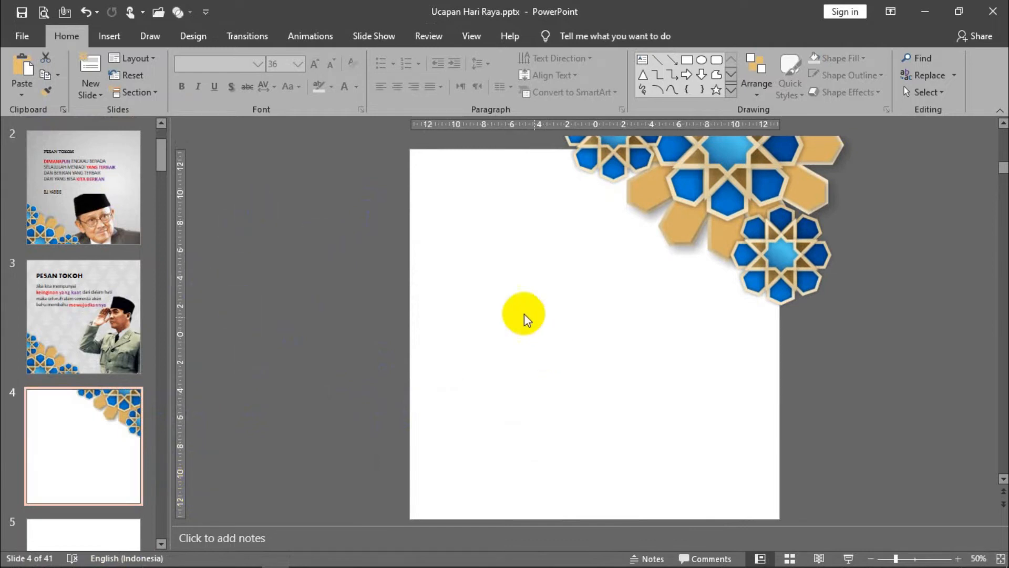
- Switch to the browser and copy the "Simple Geometric Pattern" image from the "texture gold" image results
left_click(165, 557)
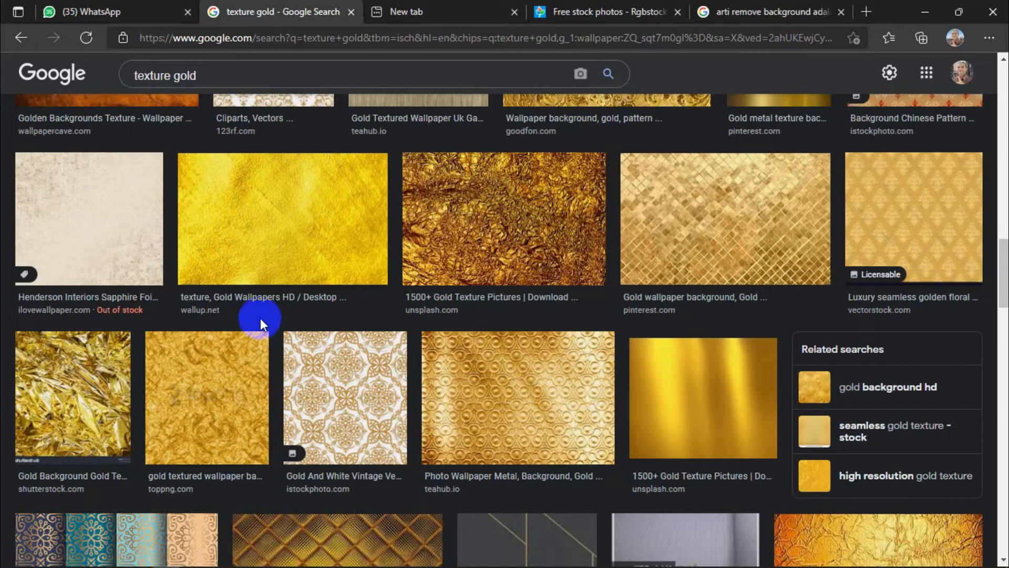
scroll(506, 245, "down", 10)
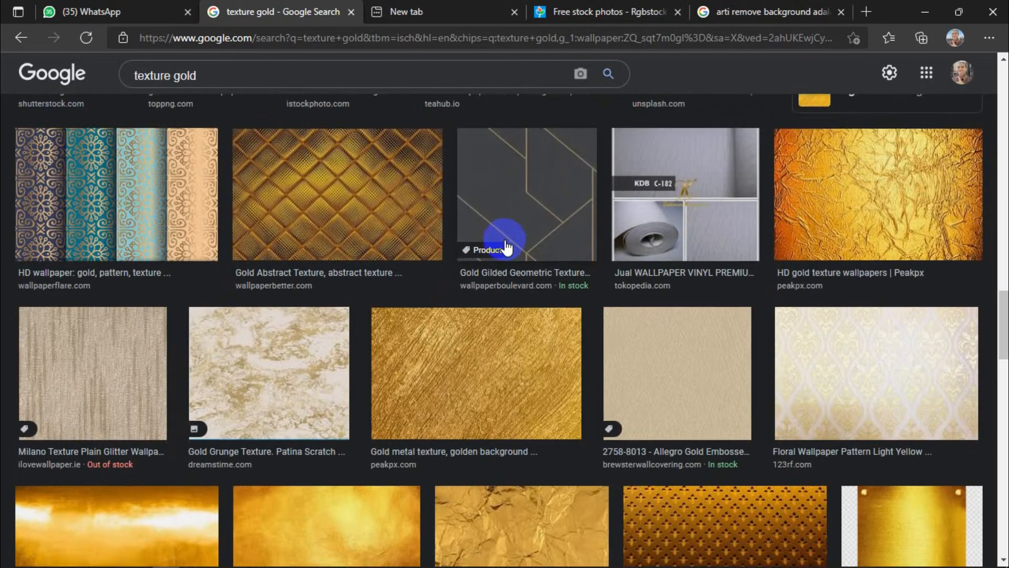
scroll(507, 245, "down", 4)
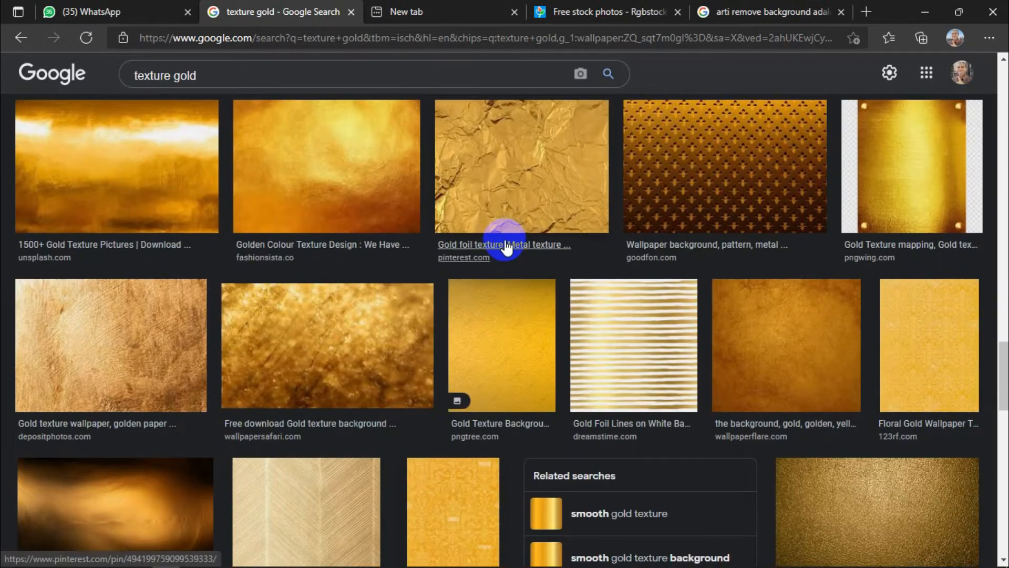
scroll(506, 246, "down", 4)
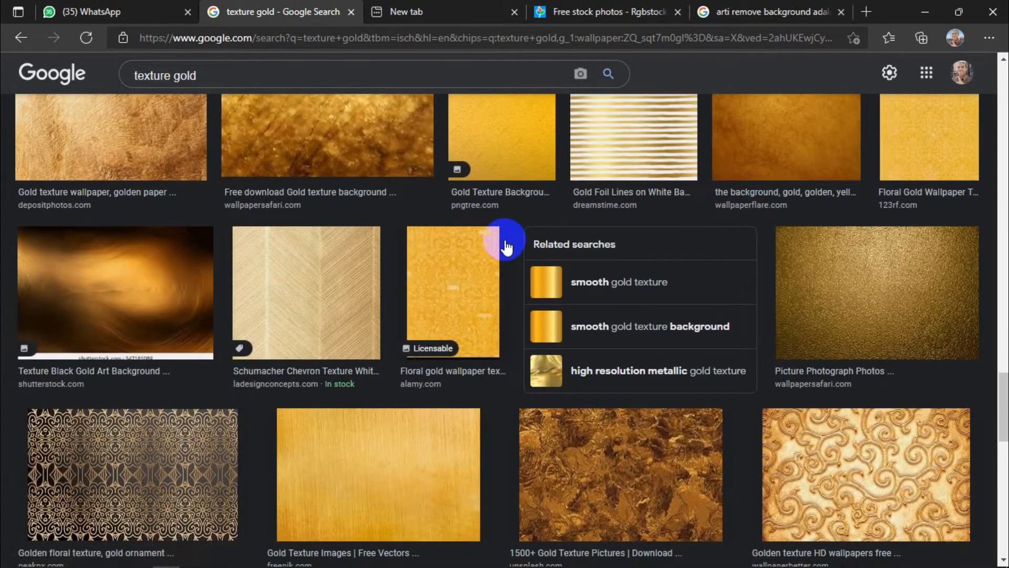
scroll(507, 246, "down", 8)
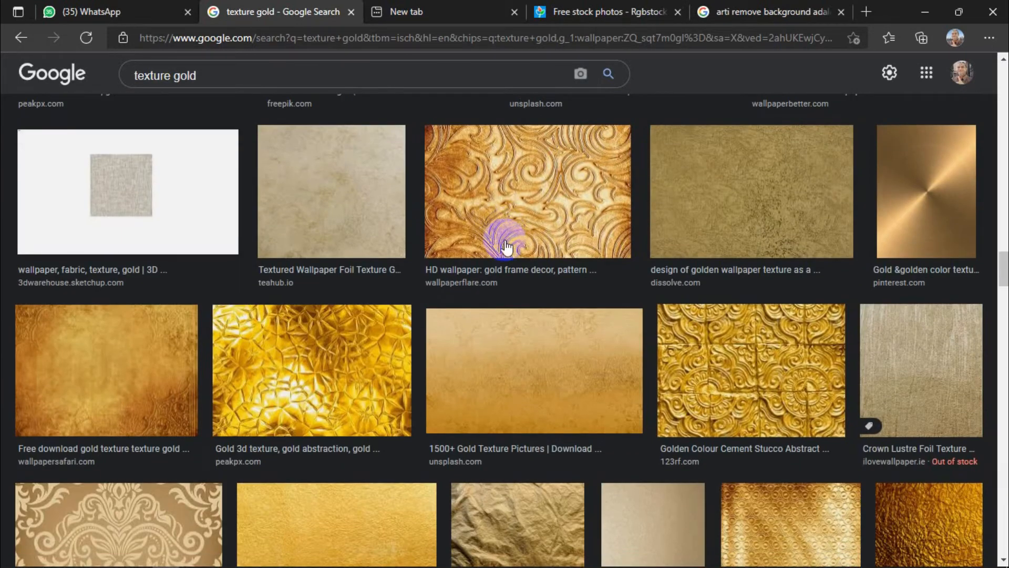
scroll(507, 246, "down", 5)
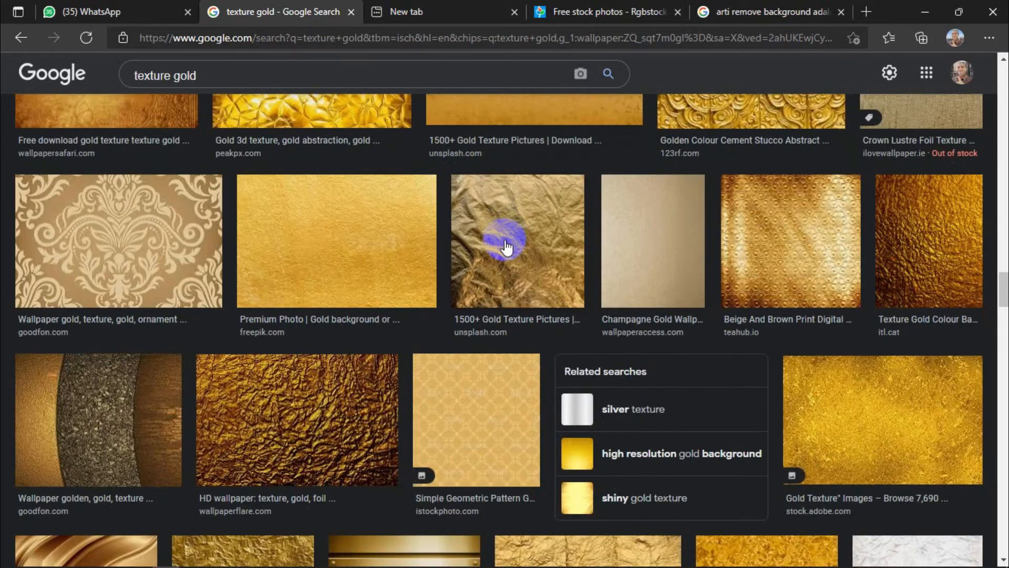
right_click(447, 411)
left_click(498, 360)
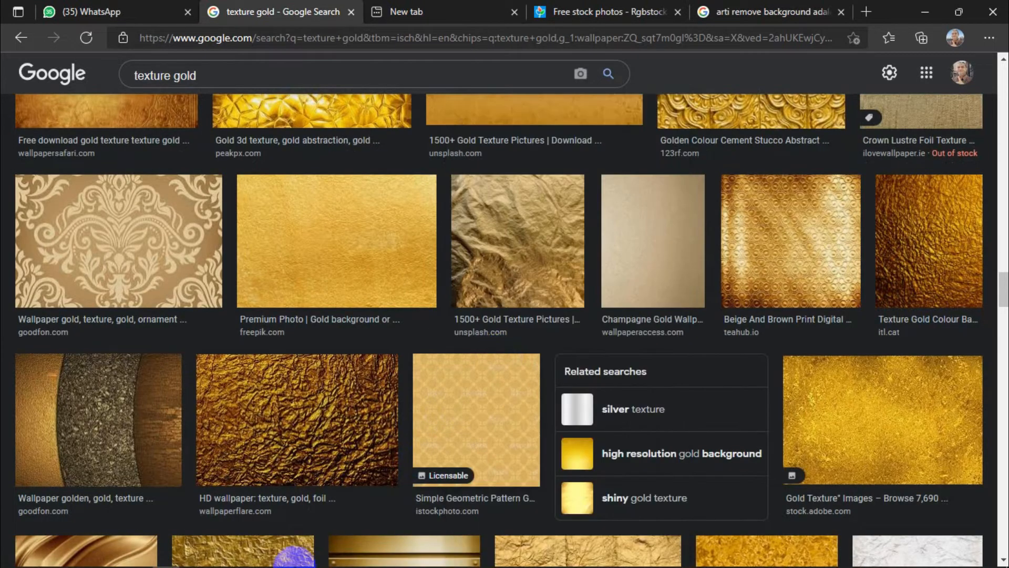
- Switch back to PowerPoint, paste the gold pattern on slide 4, and enlarge it to about 26.5 cm square to cover the slide
left_click(276, 554)
right_click(301, 270)
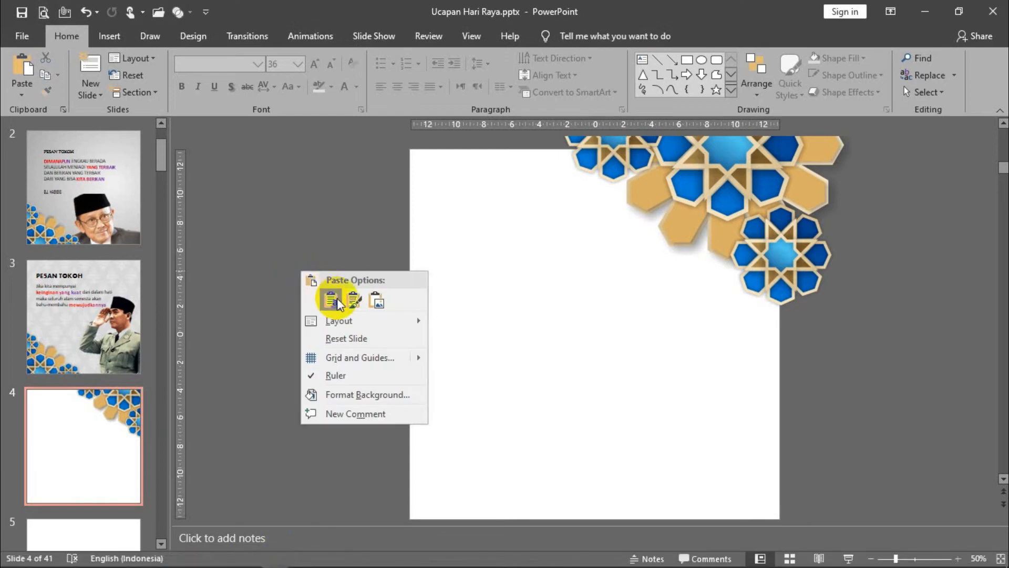
left_click(337, 298)
left_click_drag(604, 356, 780, 519)
left_click(459, 207)
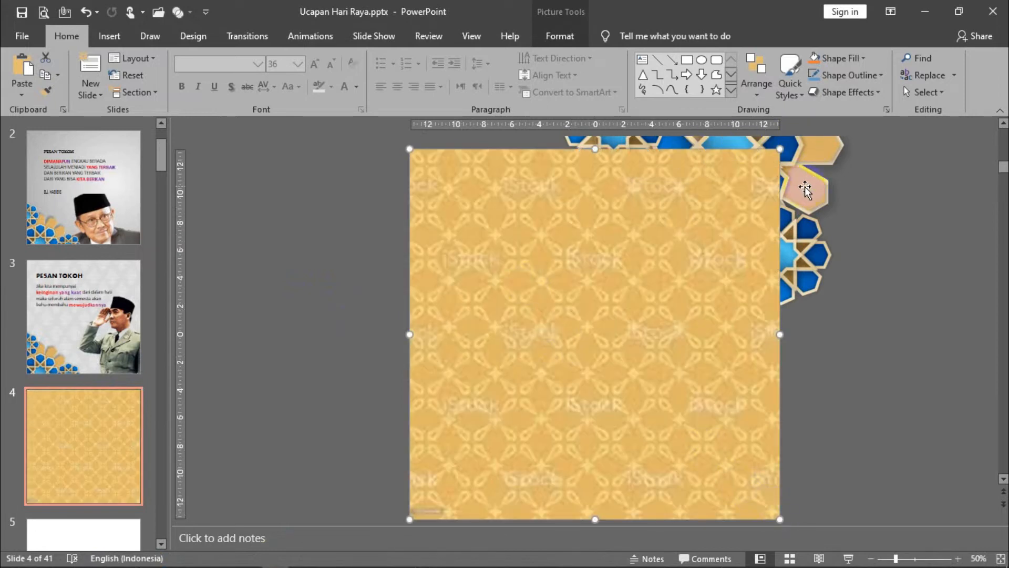
- Send the gold pattern picture to the back, behind the slide's corner ornament
right_click(690, 219)
right_click(512, 288)
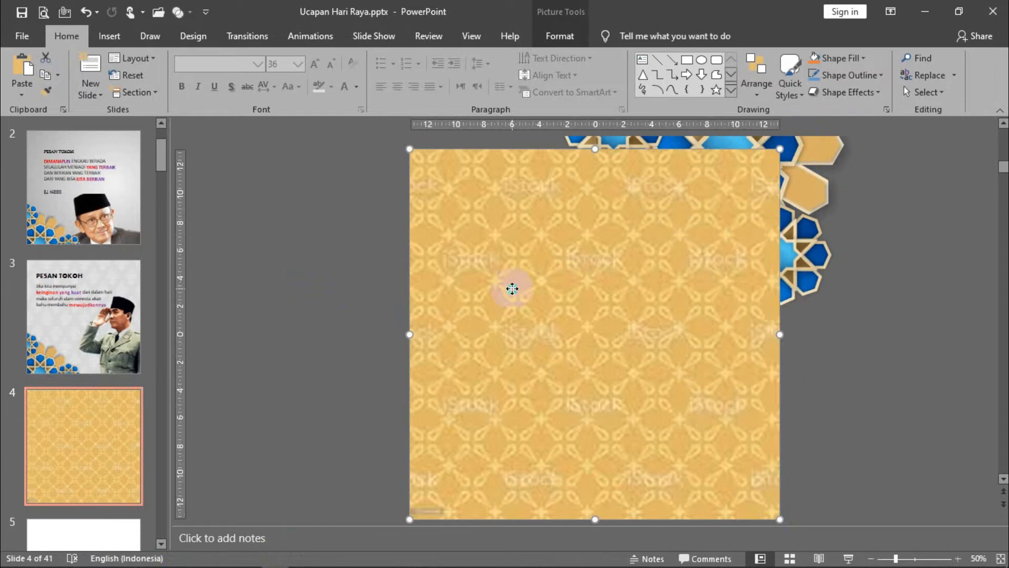
right_click(511, 288)
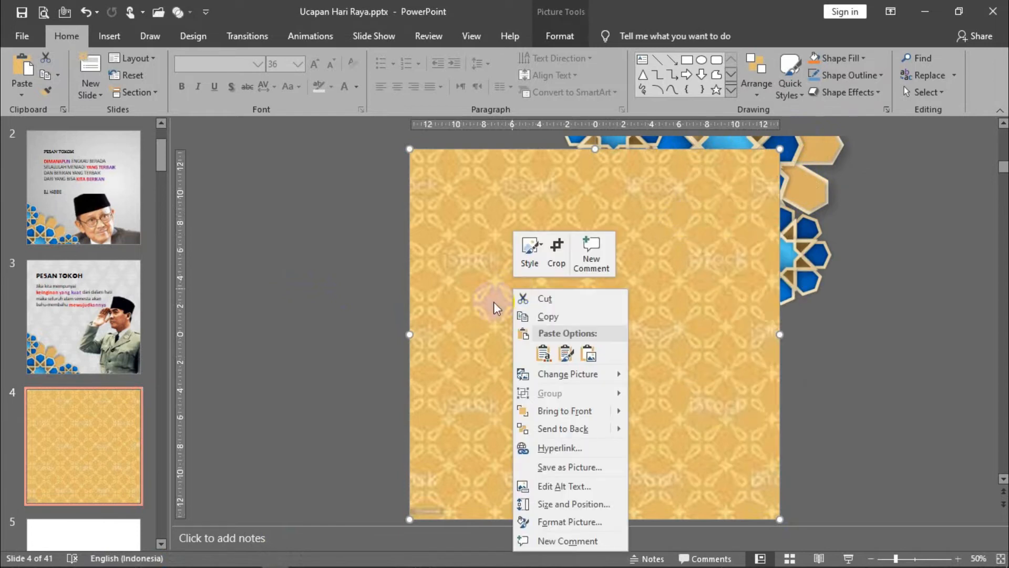
left_click(578, 431)
left_click(351, 256)
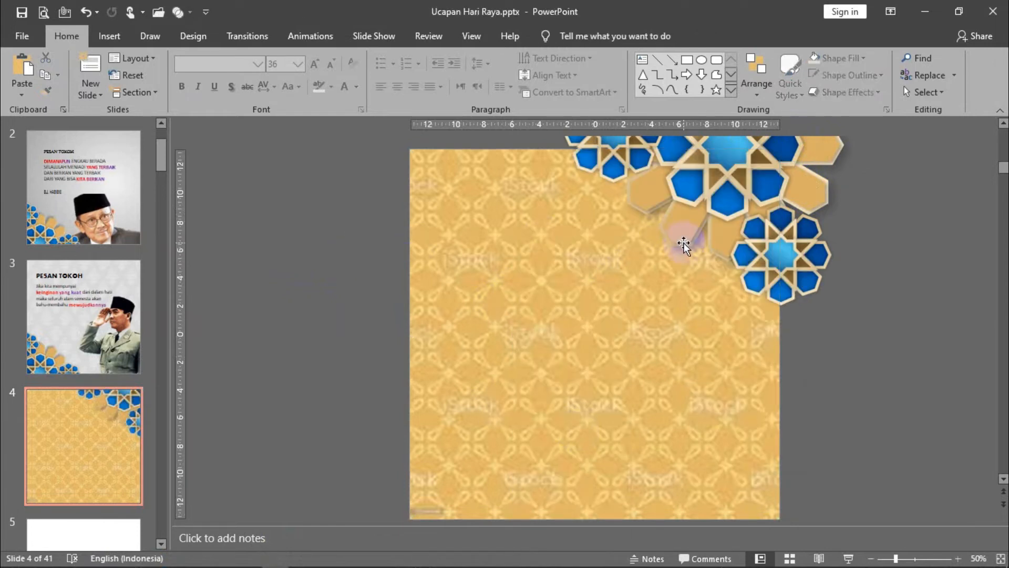
- Recolor the background pattern picture with "Gray, Accent color 3 Light"
left_click(734, 190)
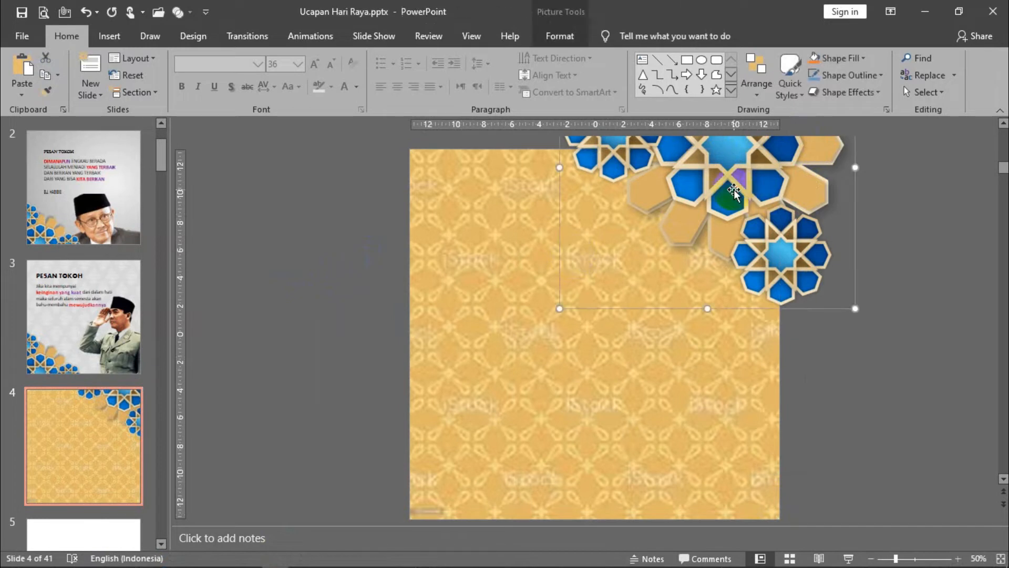
left_click(518, 231)
left_click(560, 36)
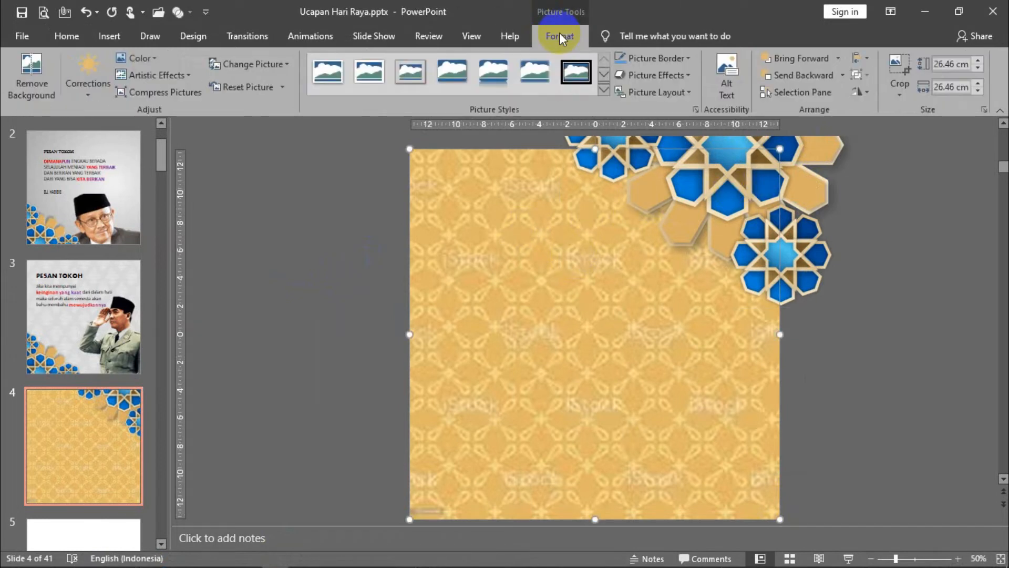
left_click(132, 59)
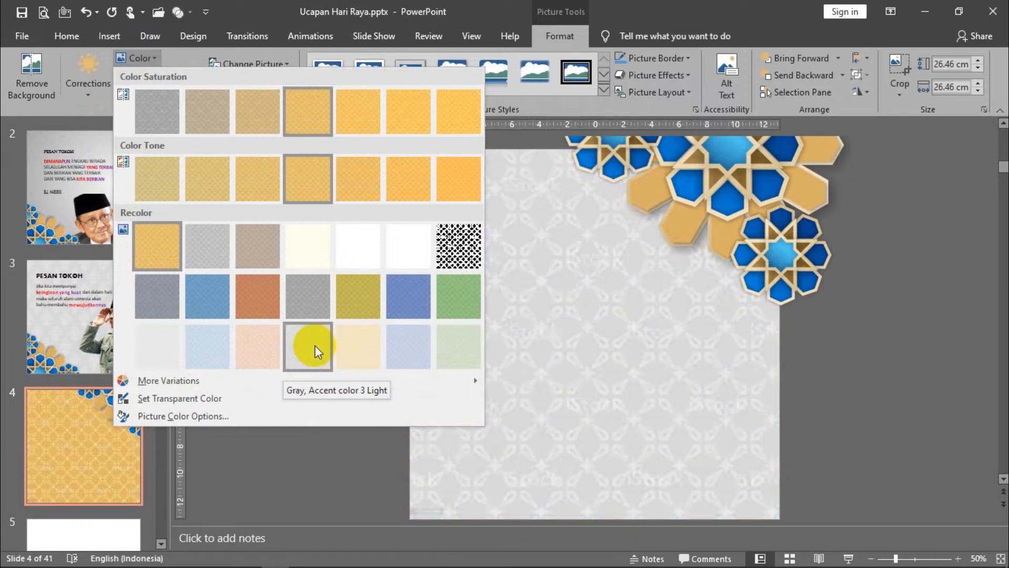
left_click(314, 345)
left_click(314, 345)
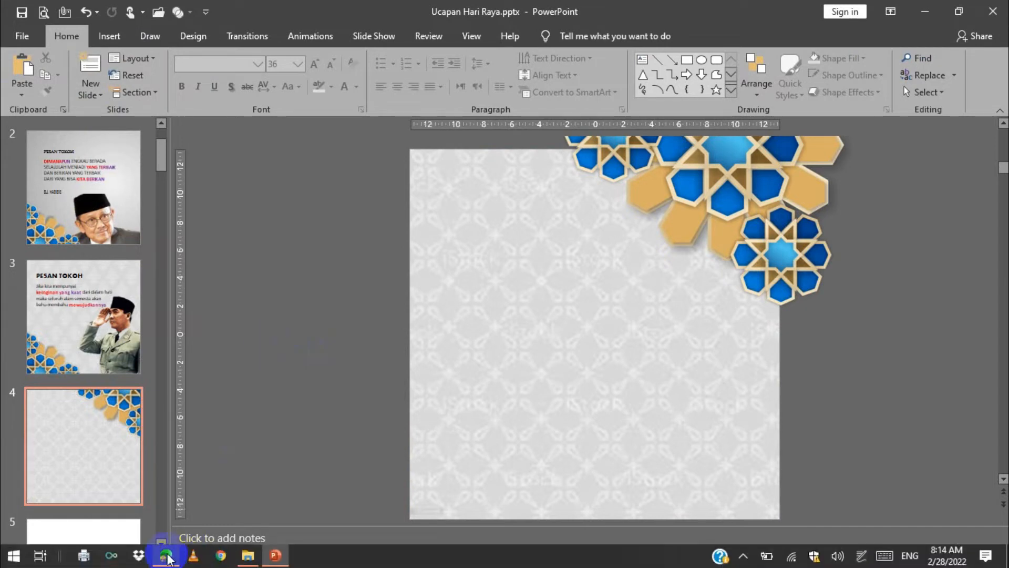
- Switch to File Explorer and copy the picture file "2. BUYA HAMKA.jpg"
left_click(249, 556)
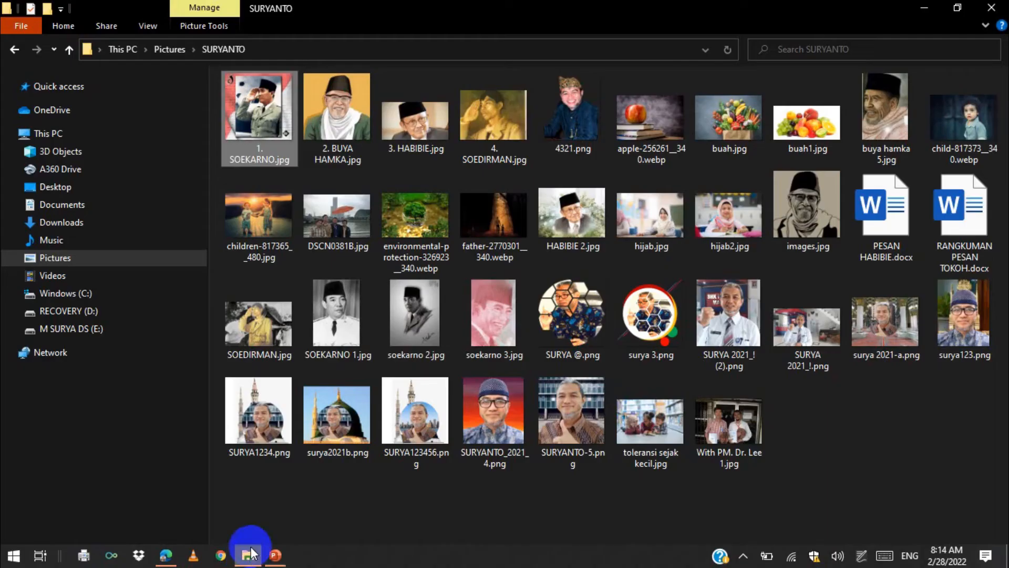
right_click(335, 118)
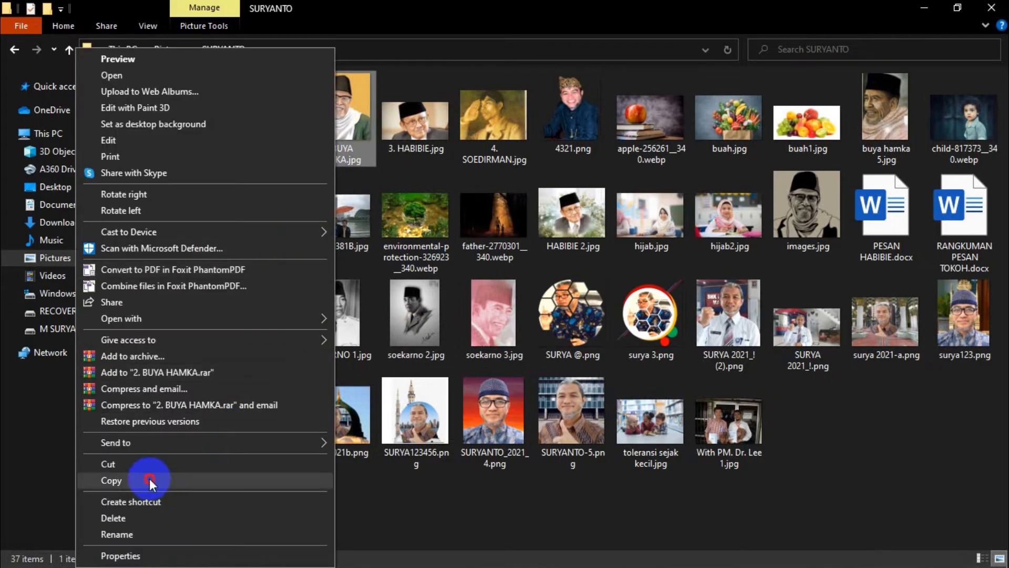
left_click(149, 480)
- Return to PowerPoint, paste the portrait on slide 4, enlarge it to about 13 cm square, and move it to the slide's left edge
left_click(273, 558)
right_click(289, 242)
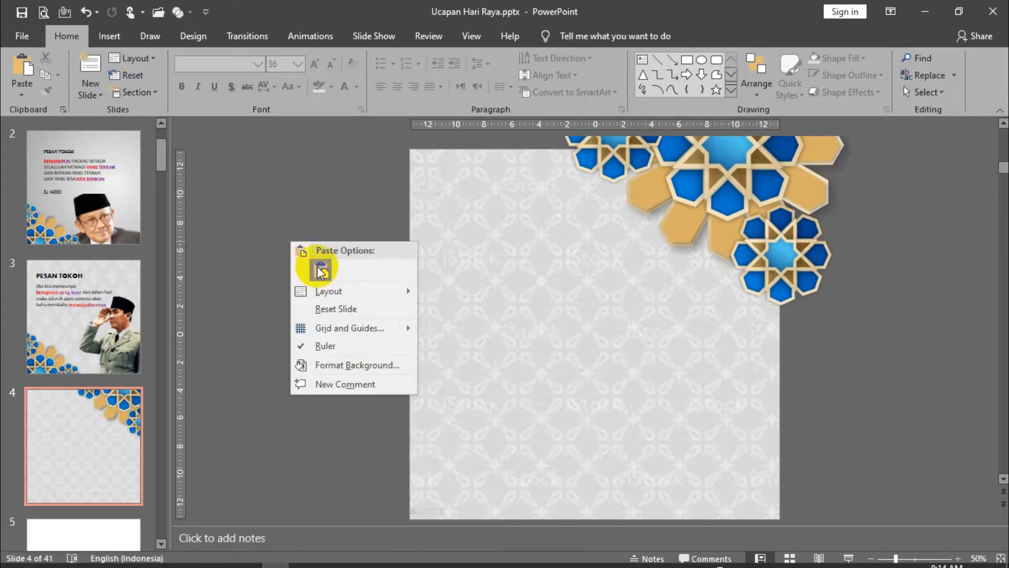
left_click(300, 266)
left_click_drag(595, 359, 683, 458)
left_click_drag(648, 401, 550, 358)
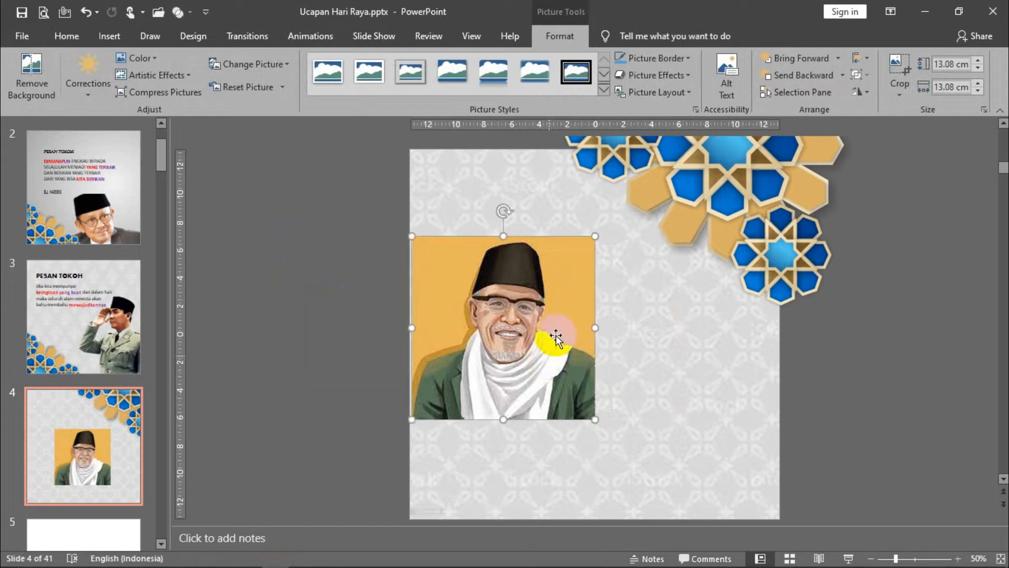
- Start removing the portrait's background and mark the black cap as an area to keep
left_click(32, 68)
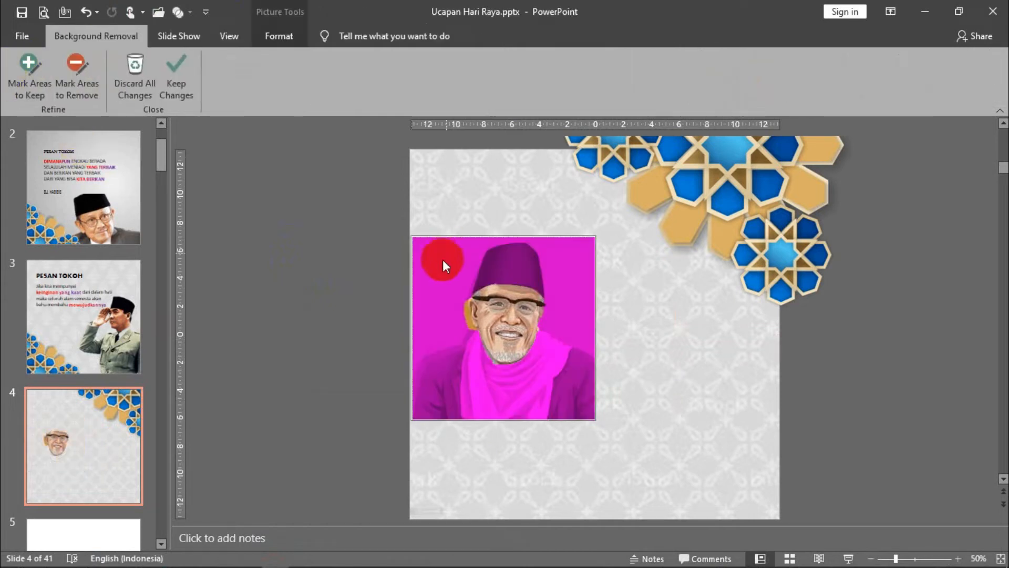
left_click(24, 64)
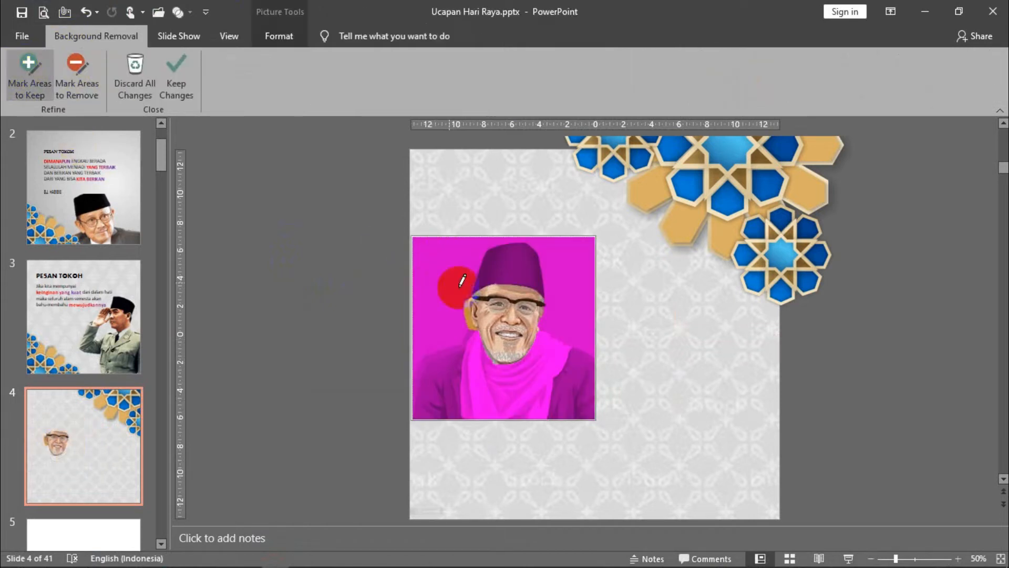
mouse_move(498, 275)
left_mouse_down()
mouse_move(523, 279)
mouse_move(541, 264)
mouse_move(507, 252)
mouse_move(484, 272)
left_mouse_up()
left_click(86, 11)
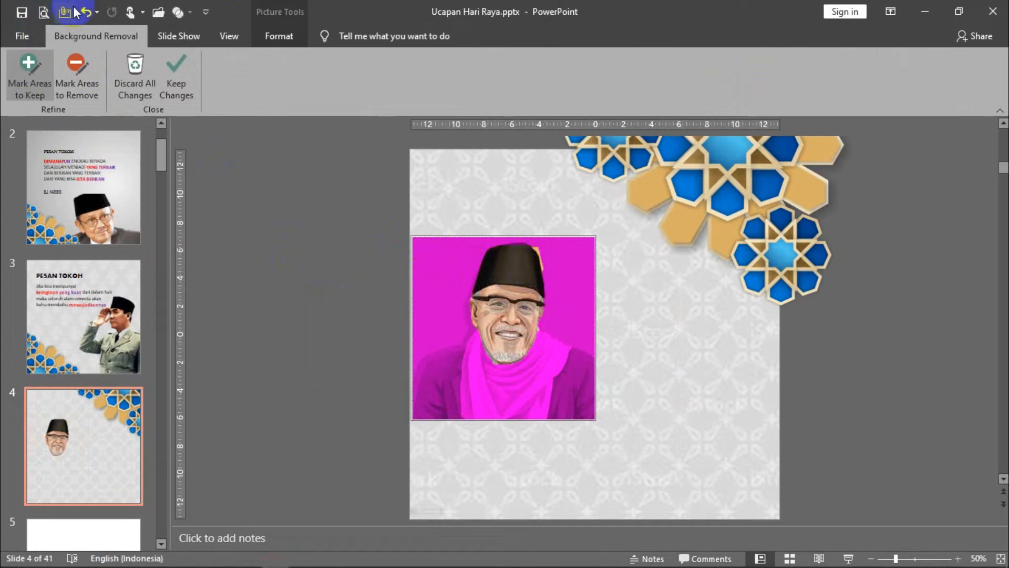
left_click(37, 61)
mouse_move(498, 256)
left_mouse_down()
mouse_move(486, 267)
mouse_move(515, 246)
left_mouse_up()
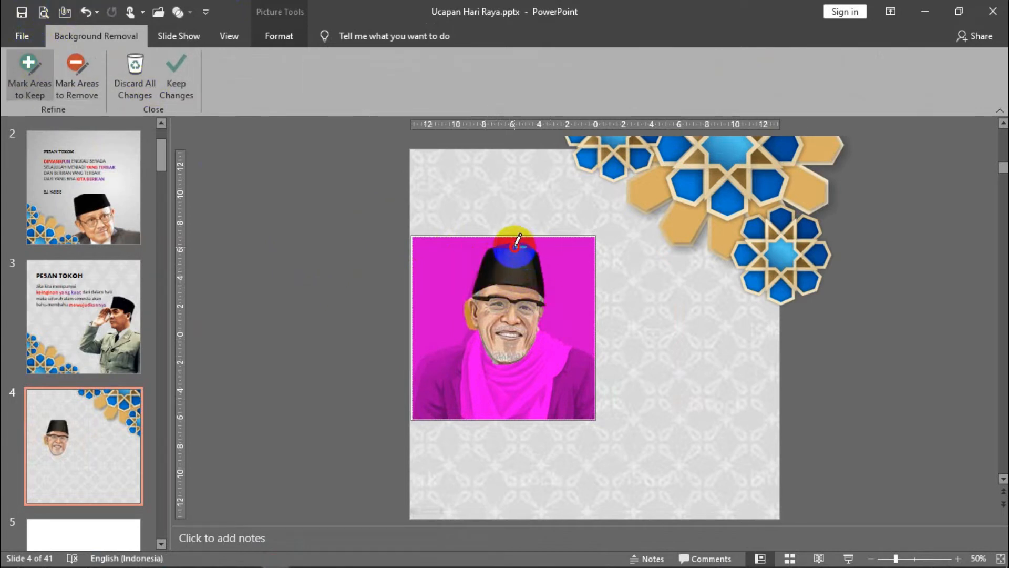
- Mark the white scarf, green jacket and both shoulders as areas to keep, and finish the portrait's background removal
mouse_move(477, 343)
left_mouse_down()
mouse_move(514, 387)
mouse_move(590, 353)
mouse_move(541, 355)
mouse_move(566, 409)
left_mouse_up()
left_click_drag(544, 345, 495, 372)
mouse_move(434, 367)
left_mouse_down()
mouse_move(424, 385)
mouse_move(438, 394)
left_mouse_up()
mouse_move(464, 350)
left_mouse_down()
mouse_move(472, 326)
mouse_move(466, 346)
mouse_move(425, 368)
mouse_move(419, 389)
left_mouse_up()
mouse_move(471, 359)
left_mouse_down()
mouse_move(474, 410)
mouse_move(500, 423)
left_mouse_up()
left_click(578, 351)
left_click_drag(578, 352, 587, 401)
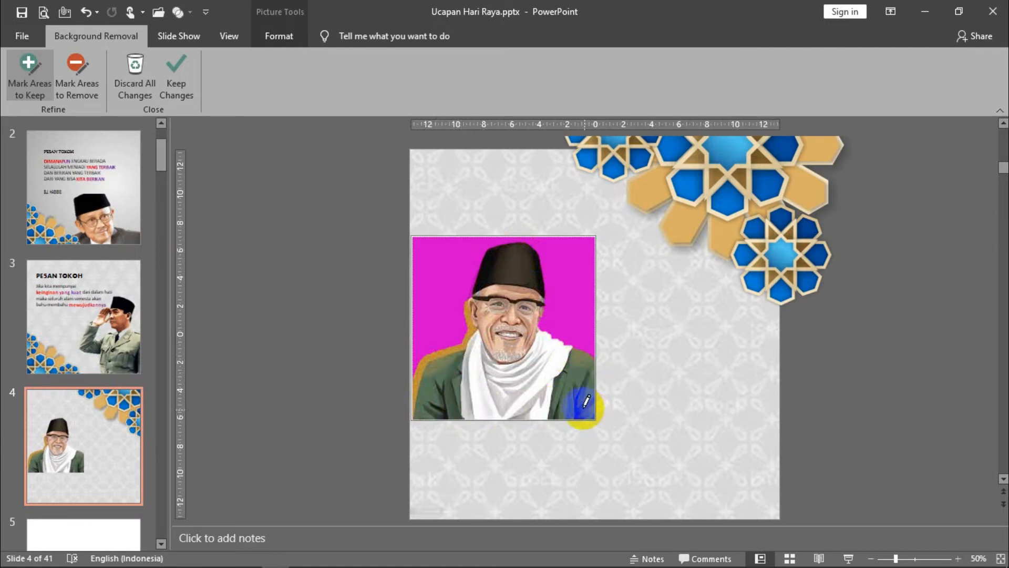
left_click(317, 367)
- Move the portrait cutout to the slide's bottom-left corner and shrink it slightly
left_click(496, 370)
left_click_drag(497, 370, 495, 460)
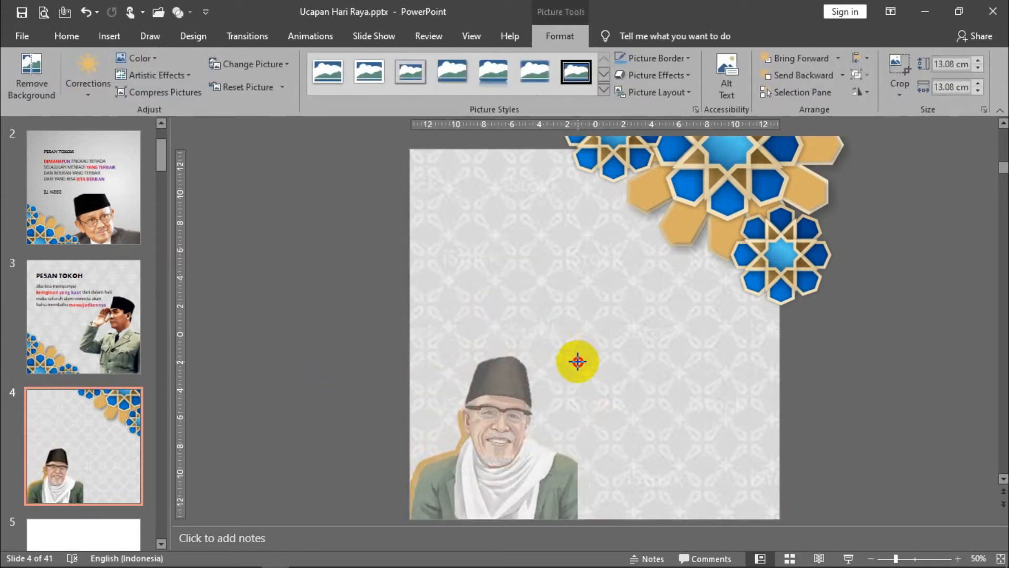
left_click(330, 289)
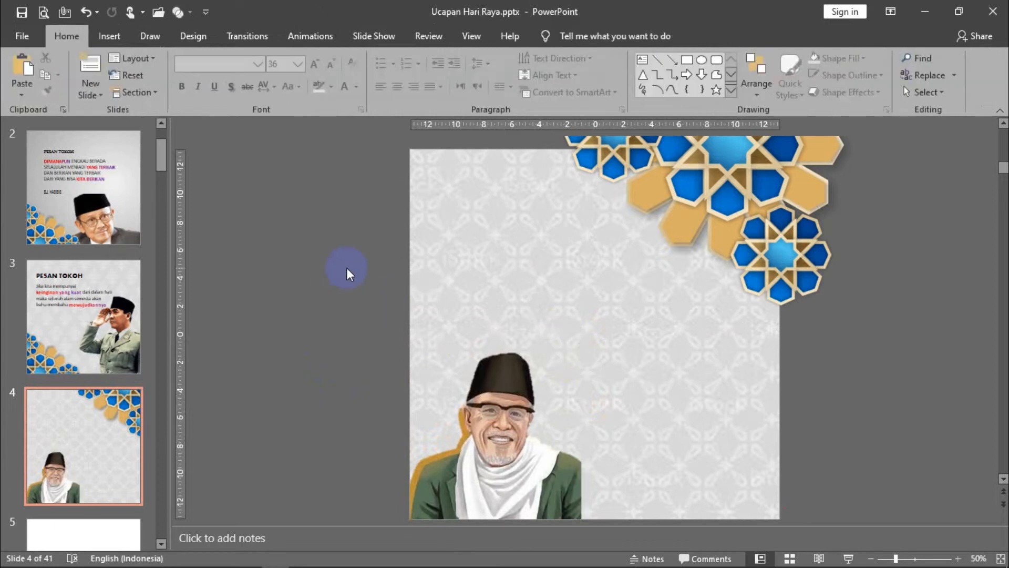
- Add a text box reading "PESAN TOKOH" in the slide's upper left, and duplicate it just below as a wider box
left_click(110, 37)
left_click(662, 74)
left_click_drag(450, 192, 561, 227)
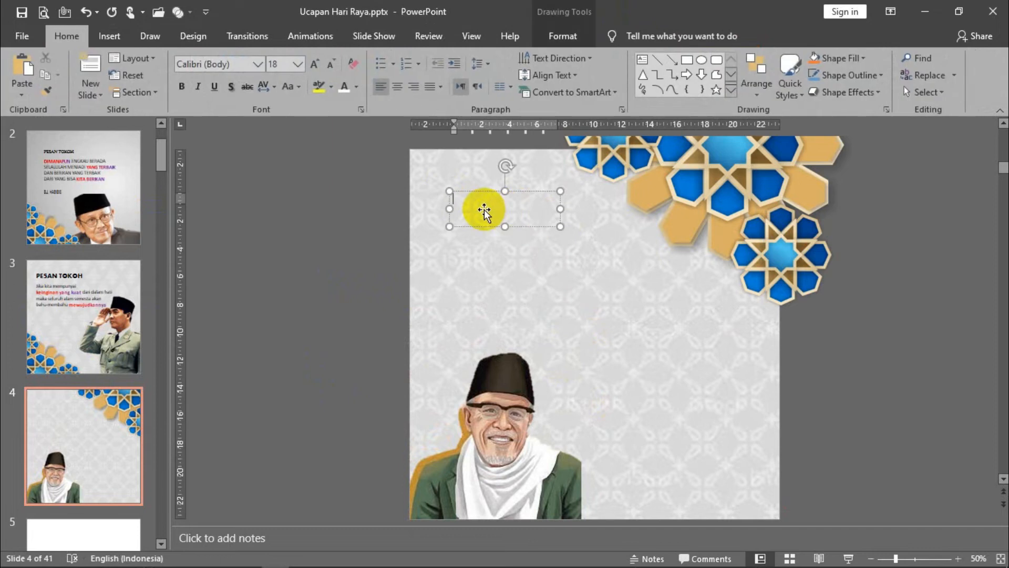
type("PESAN TOKOH")
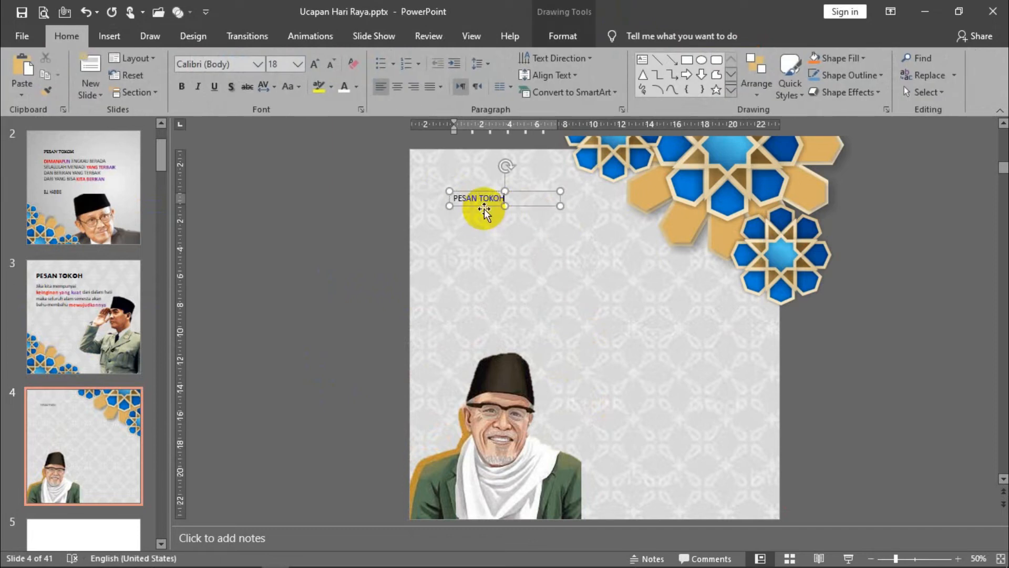
left_click_drag(485, 209, 485, 235)
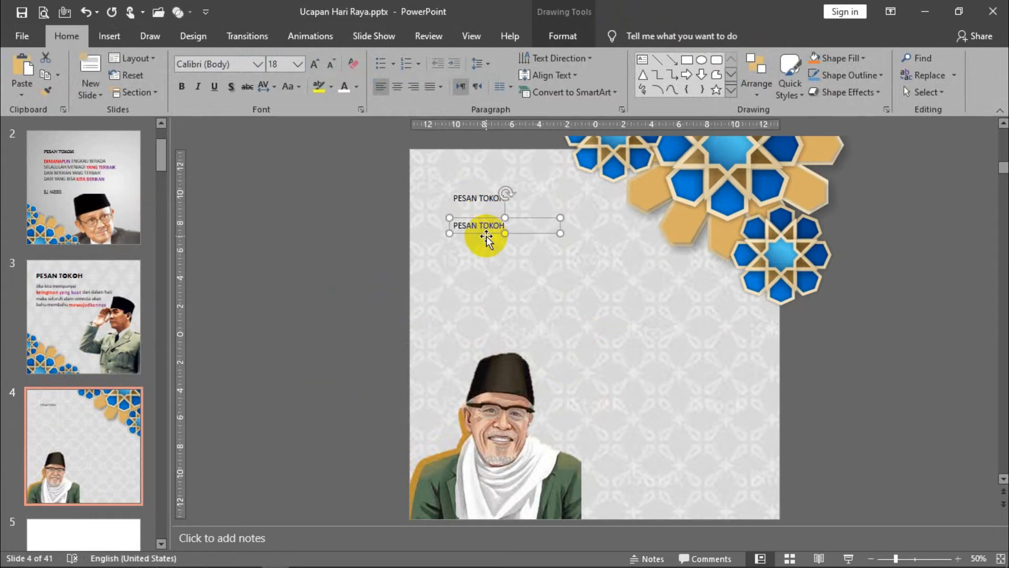
left_click_drag(560, 233, 672, 322)
- Replace the lower box's text with "OLEH SEBAB ITU MAKA BERTAMBAH TINGGI PERJALANAN AKAL, BERTAMBAH BANYAK ALAT PENGETAHUAN YANG DIPAKAI"
left_click_drag(507, 225, 461, 234)
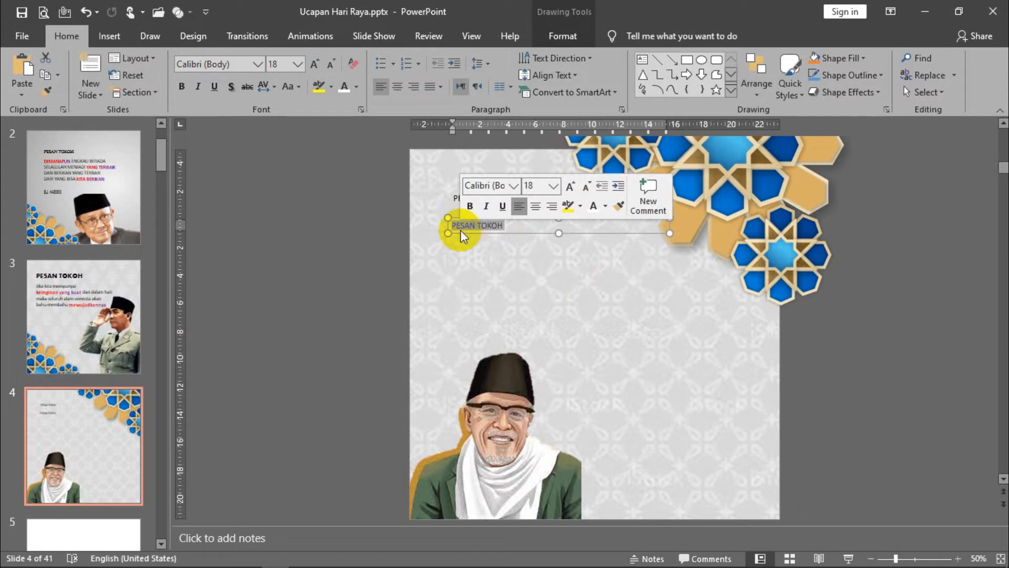
type("OLEH SEBAB")
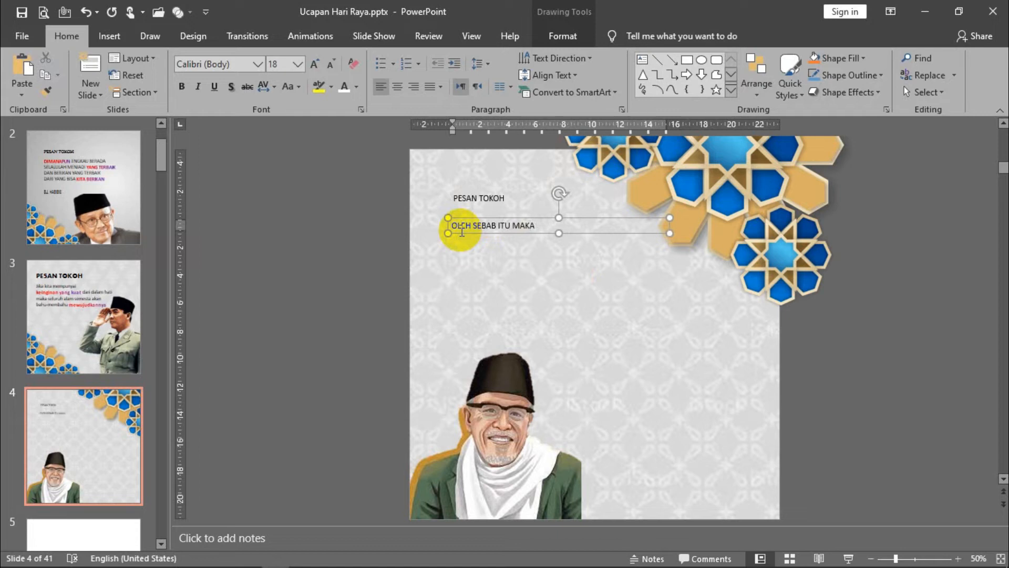
type(" ITU MAKA BERTAMBAH TINGGI PERJALA")
type("NGGI PERJALAN")
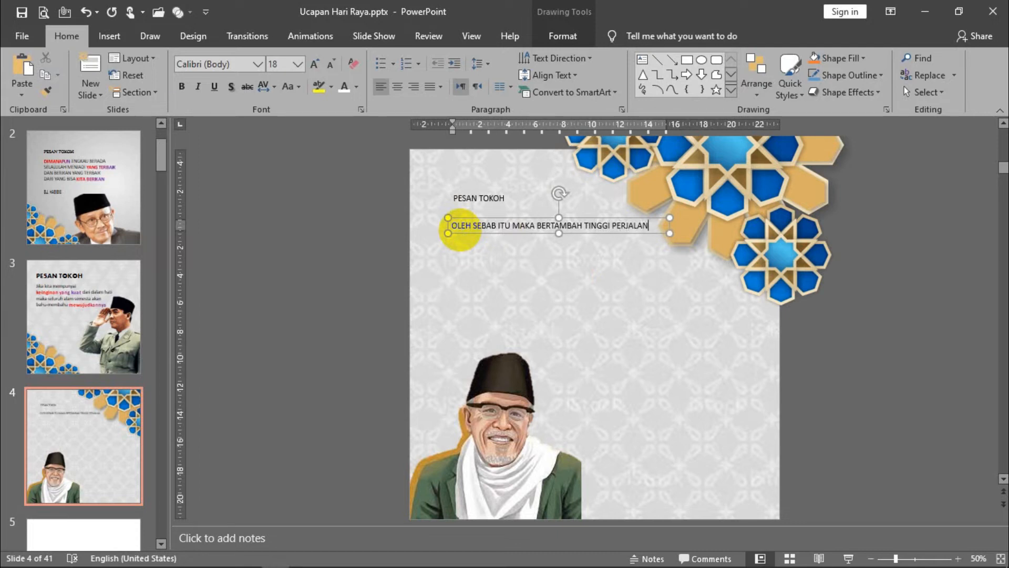
type("AN AKAL, BERTAMBAH BANYAK ALAT")
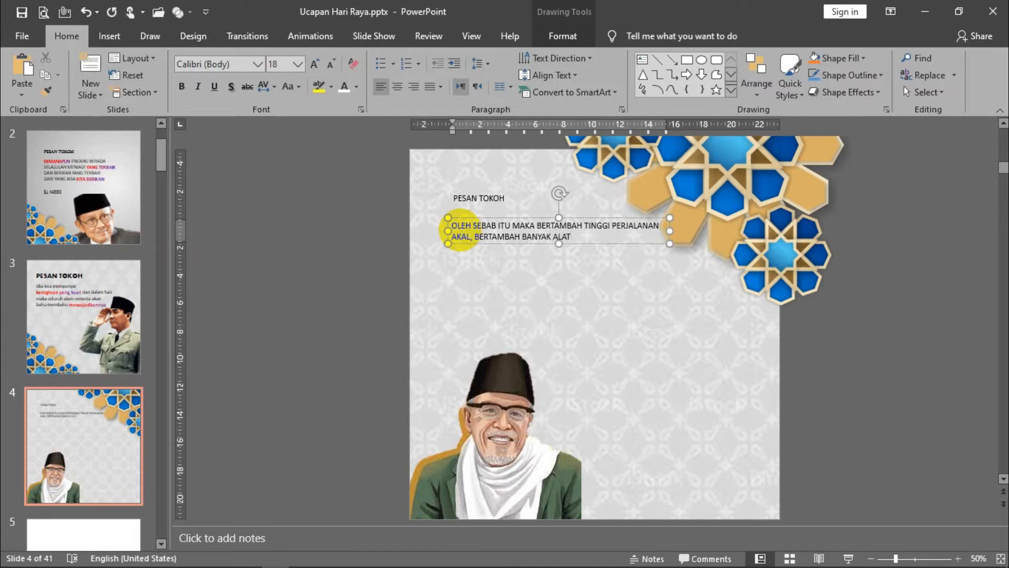
type("N YANG DIPAKAI")
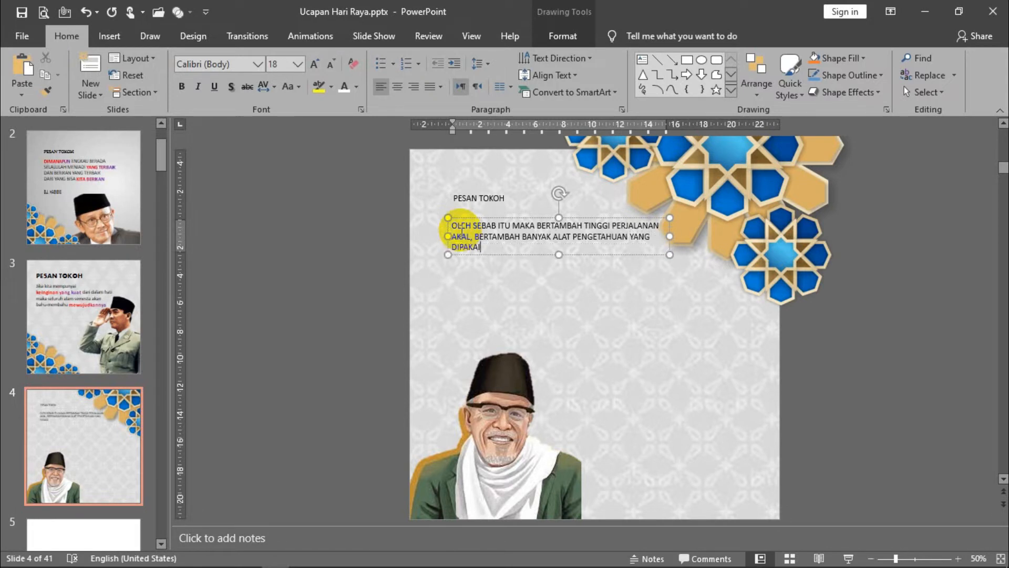
- Add the second paragraph "PADA AKHIRNYA BERTAMBAH TINGGI MARTABAT IMAN DAN ISLAM SESEORANG" to the quote
key("Return")
type("PADA AKHIRNYA BERTAMBAH")
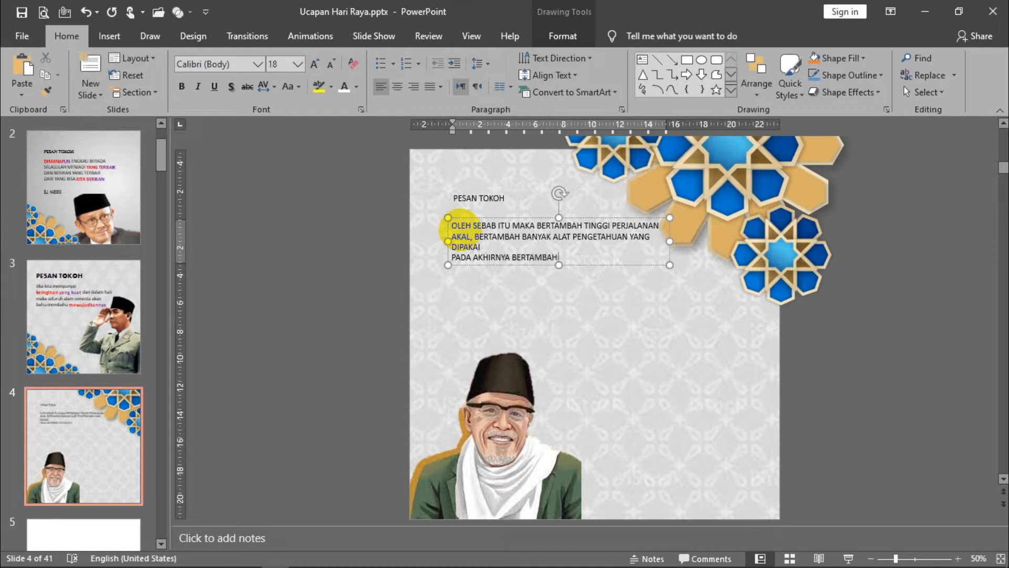
type("MARTABAT ima")
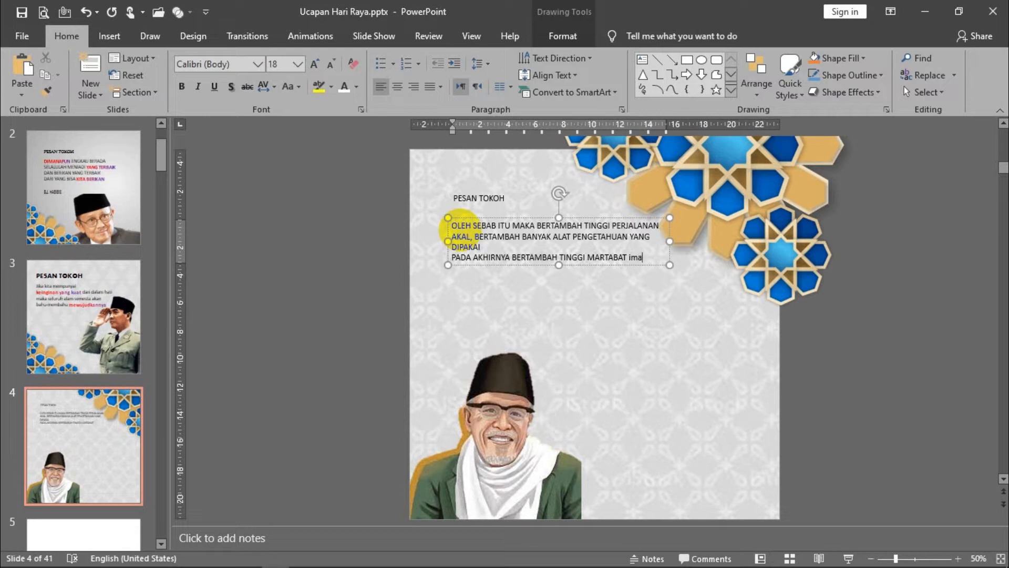
key("BackSpace")
key("BackSpace")
type("AN DAN ISLAM SESEORANG")
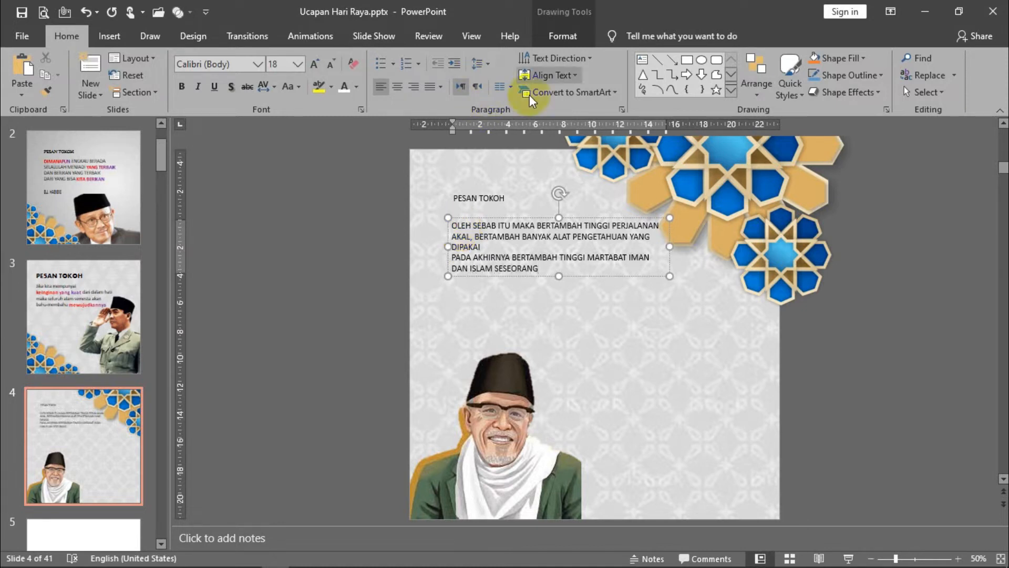
left_click(328, 273)
- Format the PESAN TOKOH title as 40 pt bold and widen its box so it fits on one line
left_click(479, 199)
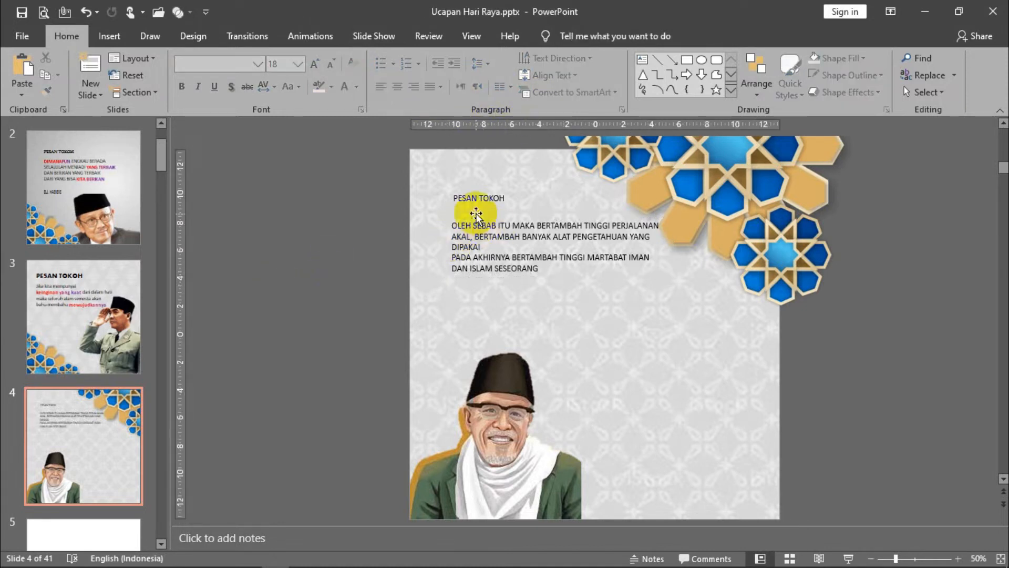
key("Escape")
left_click(312, 65)
left_click(312, 65)
left_click(312, 65)
left_click(312, 65)
left_click(312, 65)
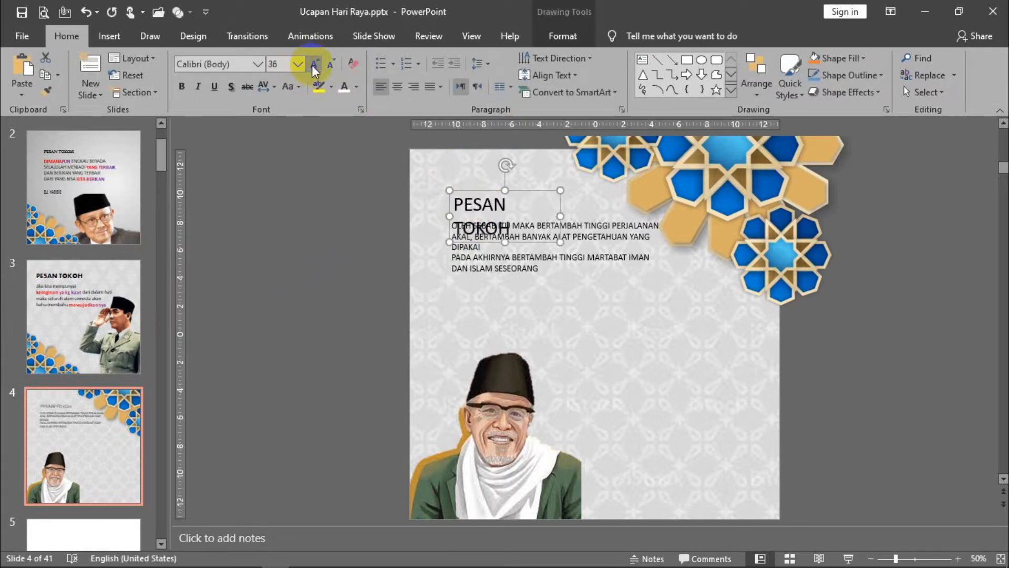
left_click(312, 65)
left_click(182, 86)
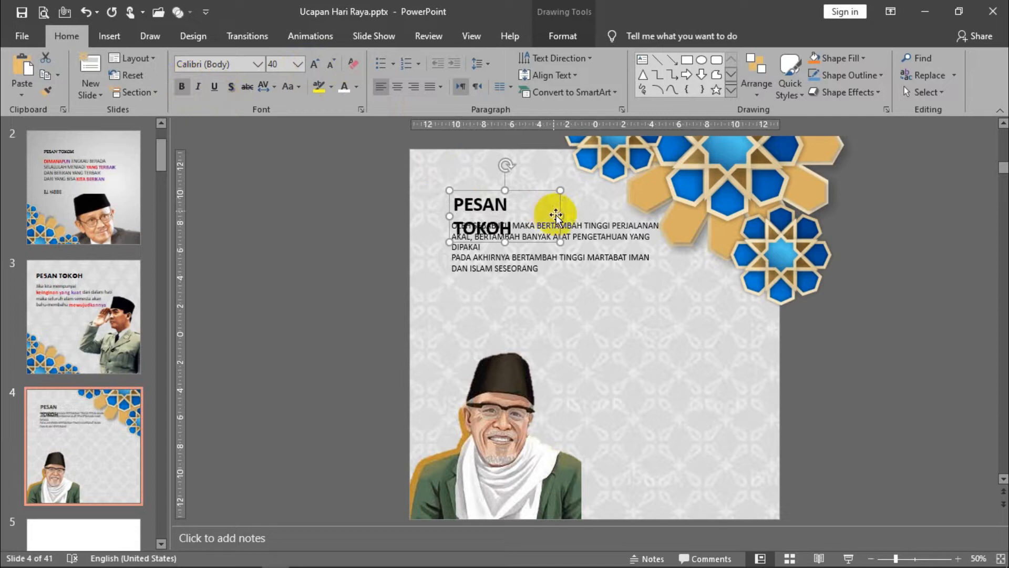
left_click_drag(559, 216, 668, 215)
- Move the title and the quote down, leaving a gap between them
left_click(521, 247)
left_click_drag(525, 220, 523, 254)
left_click(501, 218)
left_click_drag(500, 218, 496, 243)
- Enlarge the quote text to 28 pt and widen its box toward the slide's right side
left_click(499, 250)
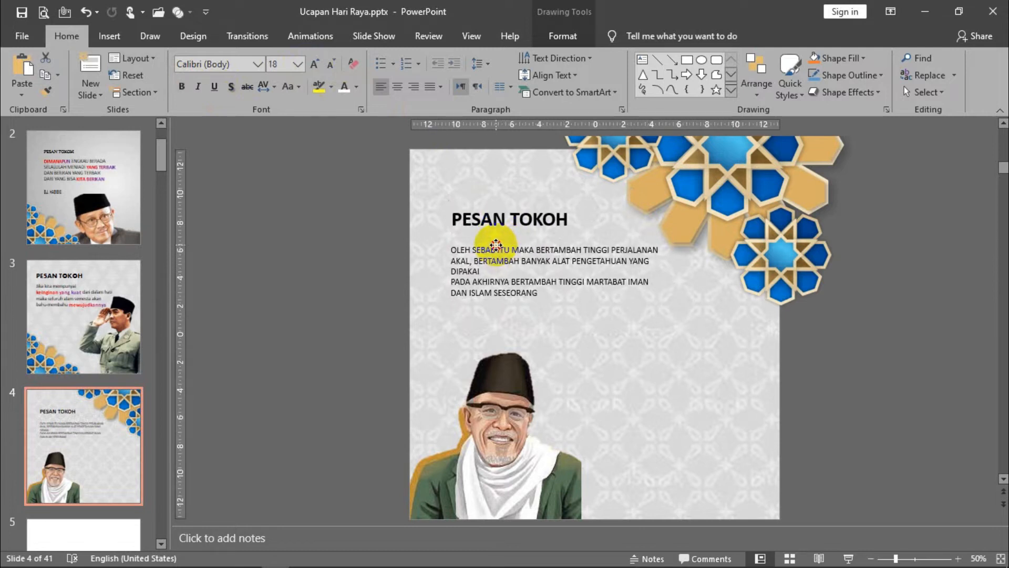
left_click(313, 65)
left_click(313, 65)
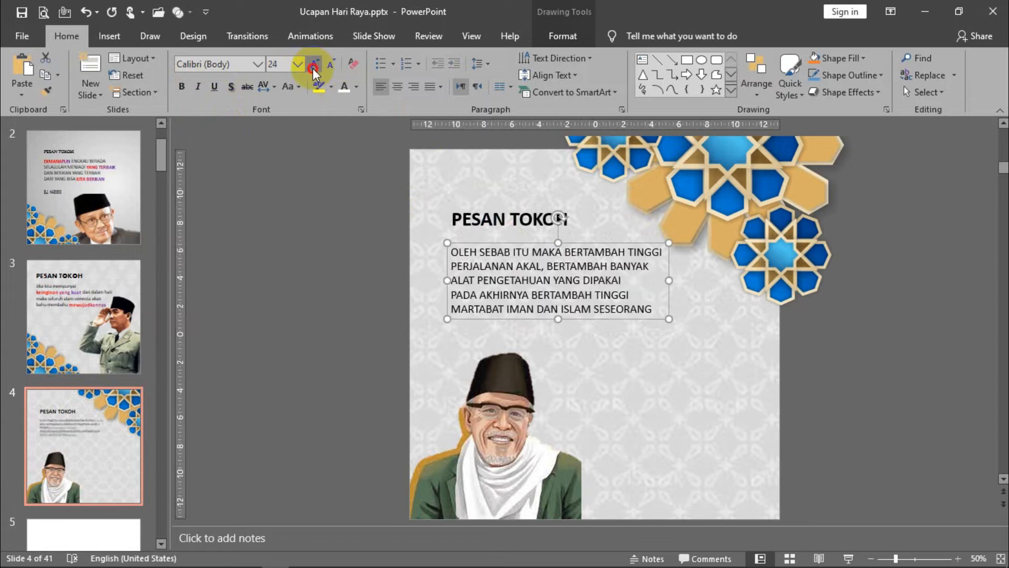
left_click(313, 65)
left_click_drag(668, 305, 736, 310)
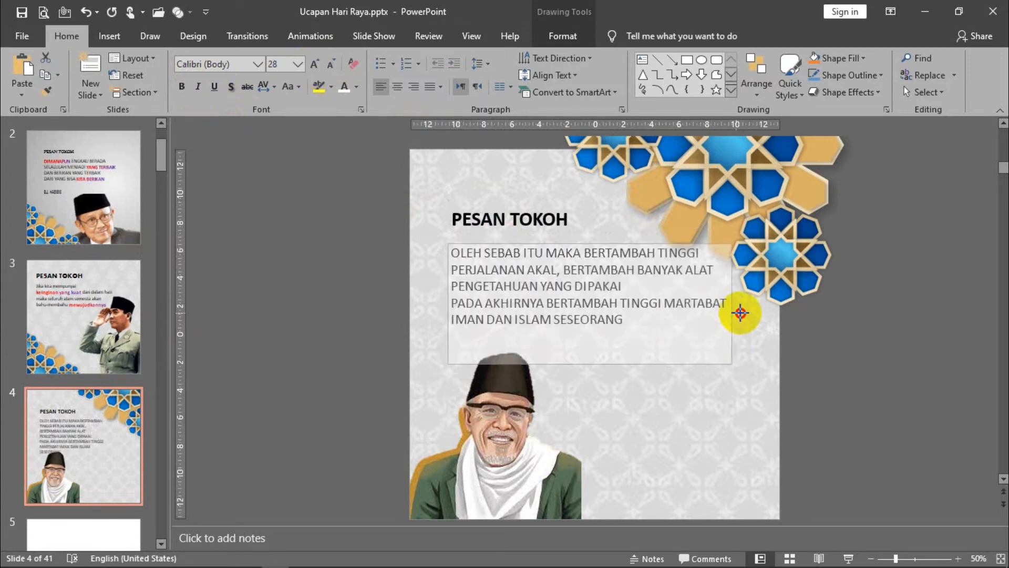
- Narrow the quote box and place it directly beneath the PESAN TOKOH title, aligned with its left edge
left_click_drag(609, 242, 695, 291)
left_click_drag(828, 334, 763, 352)
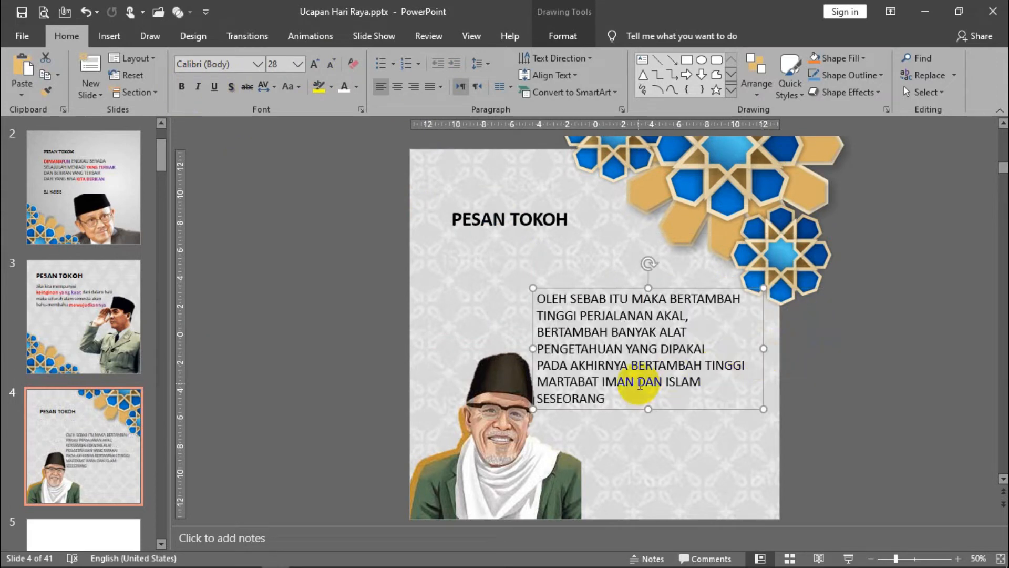
left_click_drag(630, 288, 533, 197)
left_click(604, 264)
key("Delete")
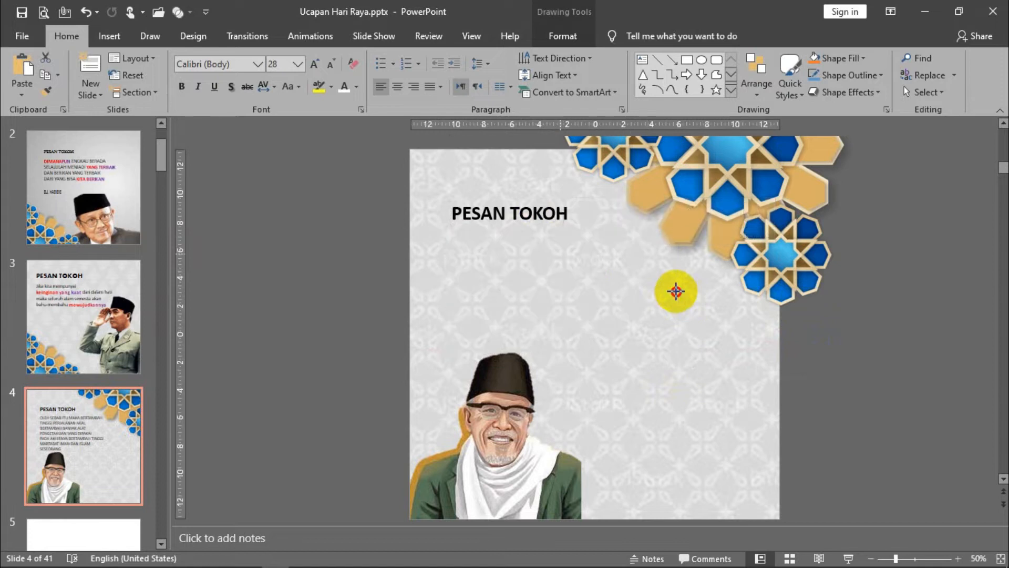
key("ctrl+z")
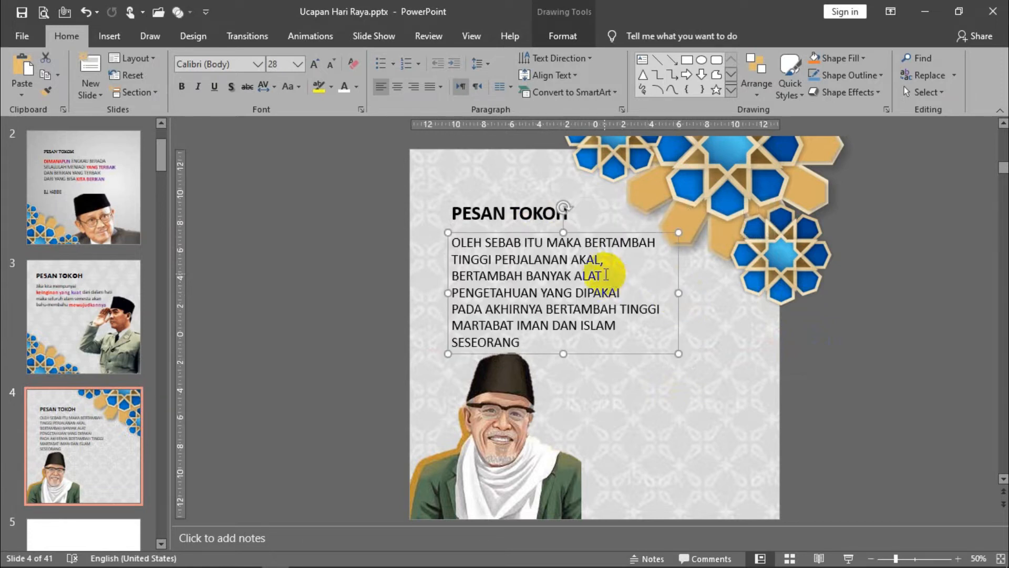
- Break the quote's first line after MAKA, then widen the box slightly and nudge it down
left_click(586, 239)
key("Return")
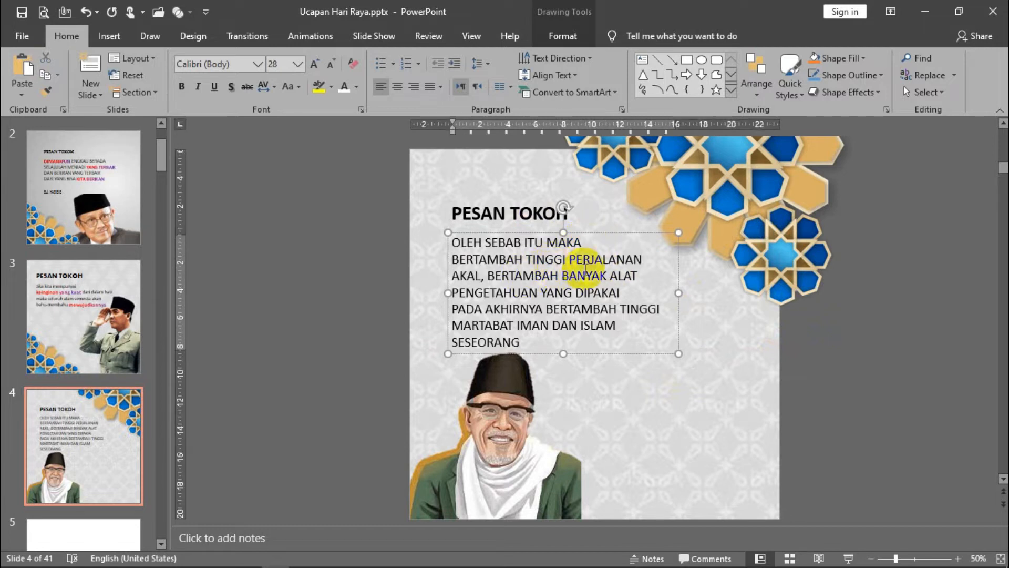
left_click_drag(678, 292, 694, 292)
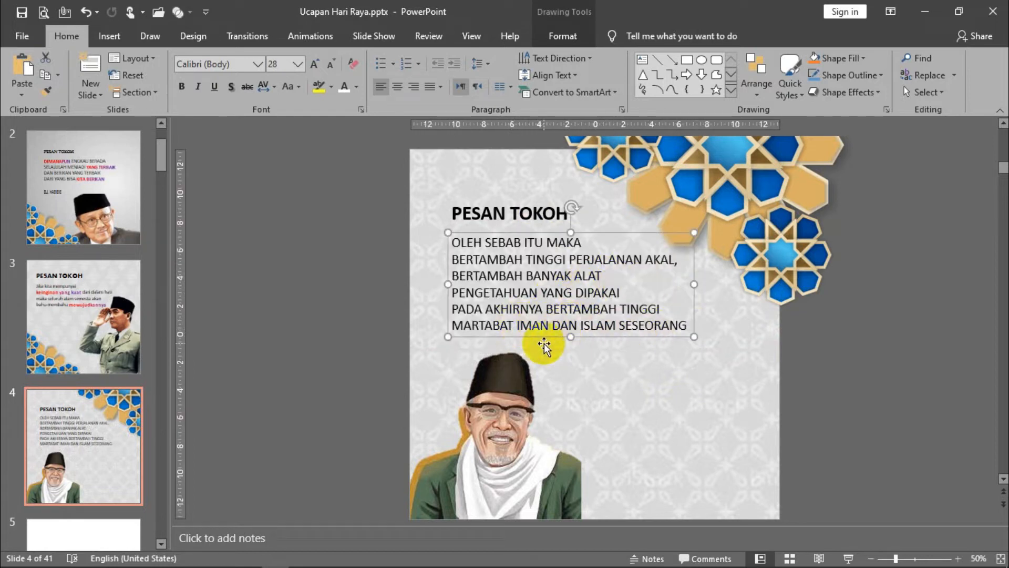
left_click_drag(600, 336, 599, 338)
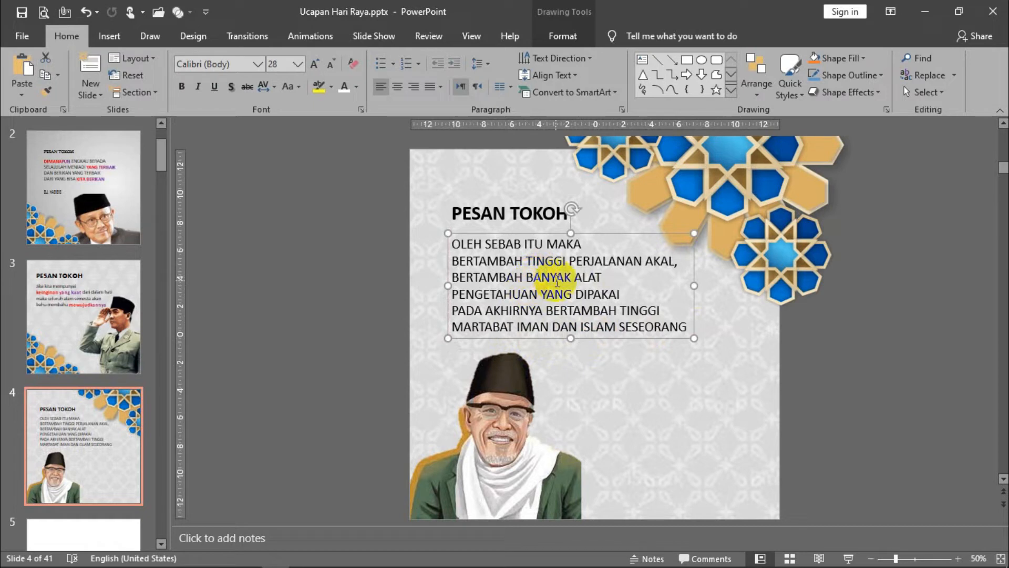
- Bold TINGGI PERJALANAN AKAL, PENGETAHUAN, IMAN and ISLAM SESEORANG in the quote, and widen the quote box slightly
left_click(653, 258)
left_click_drag(653, 259, 560, 257)
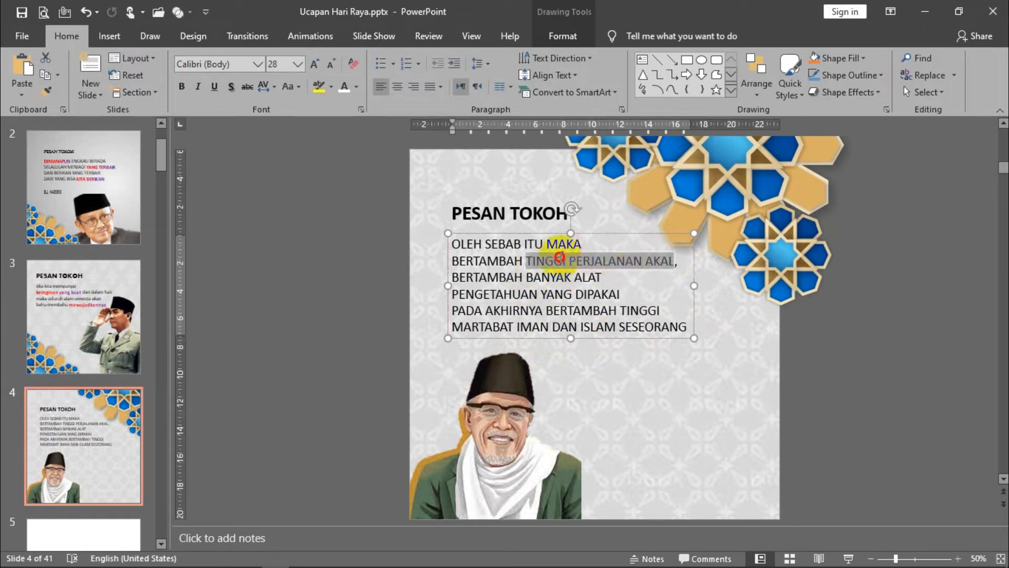
left_click(181, 88)
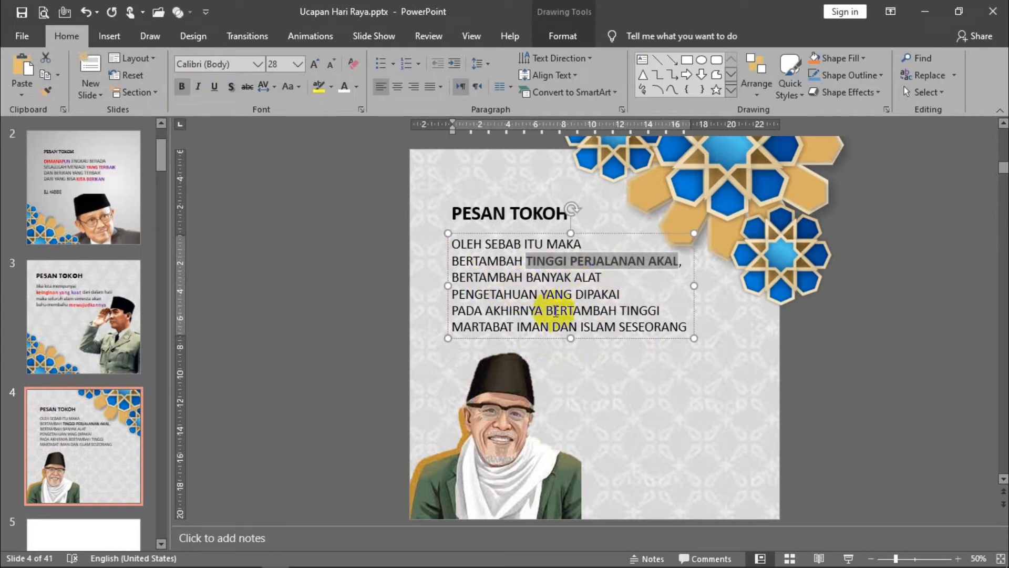
left_click_drag(452, 295, 537, 295)
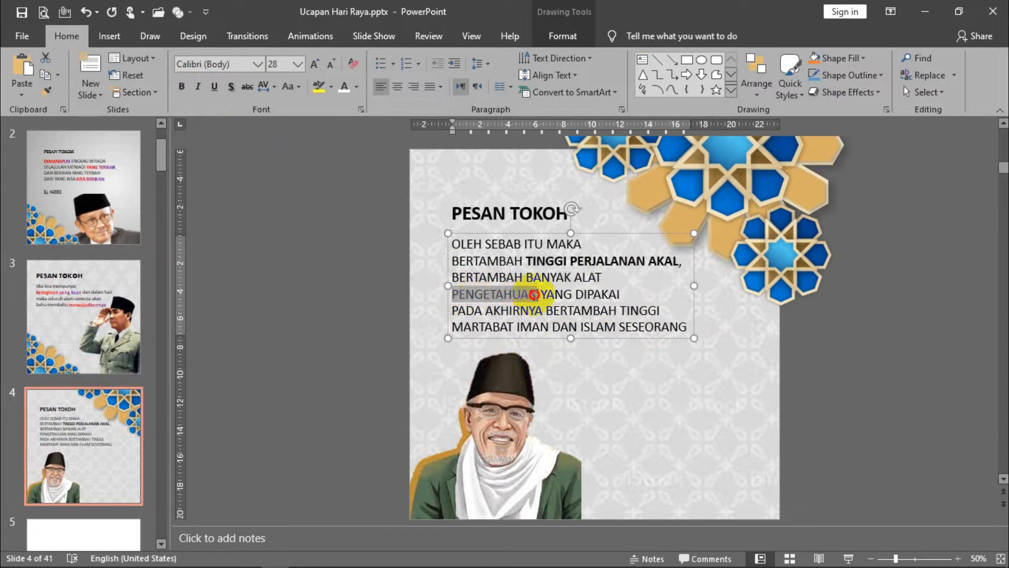
left_click(183, 86)
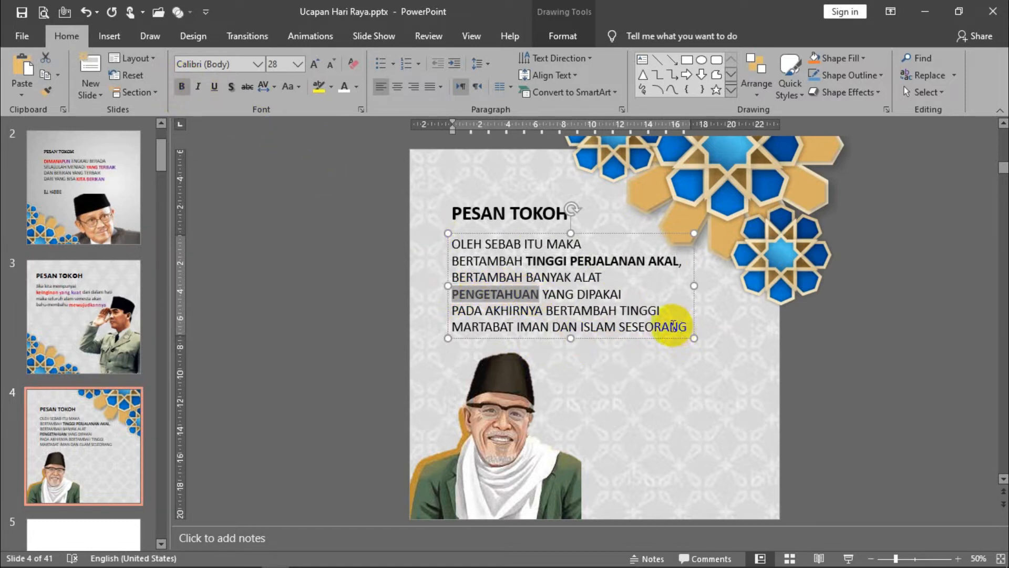
left_click_drag(517, 326, 665, 325)
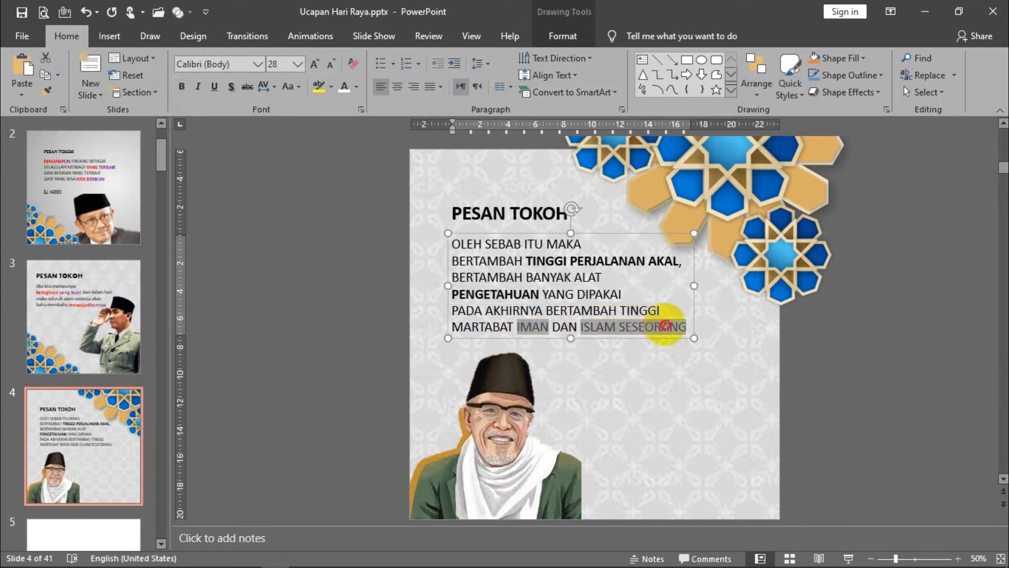
left_click(181, 86)
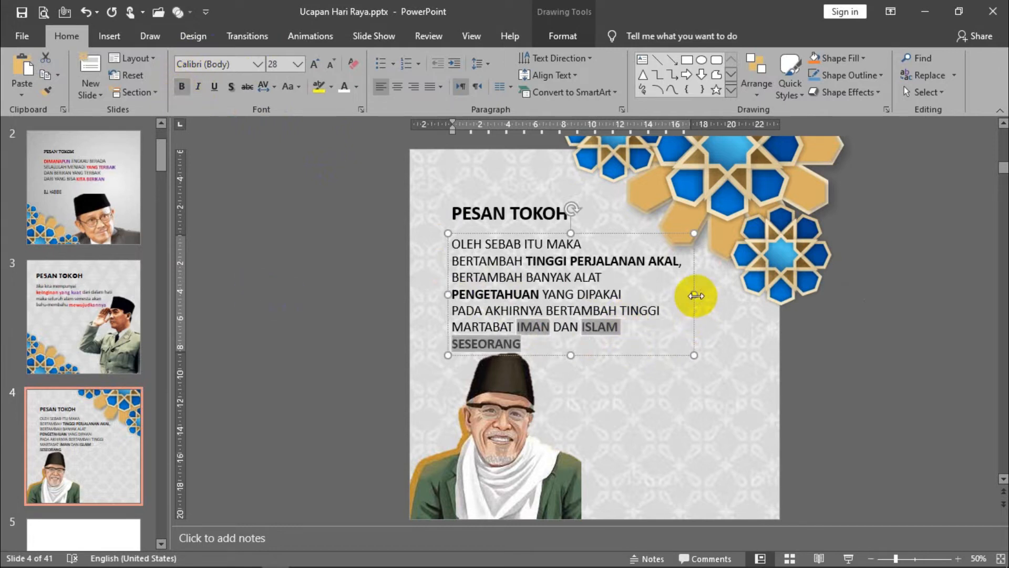
left_click_drag(694, 294, 702, 293)
left_click(376, 303)
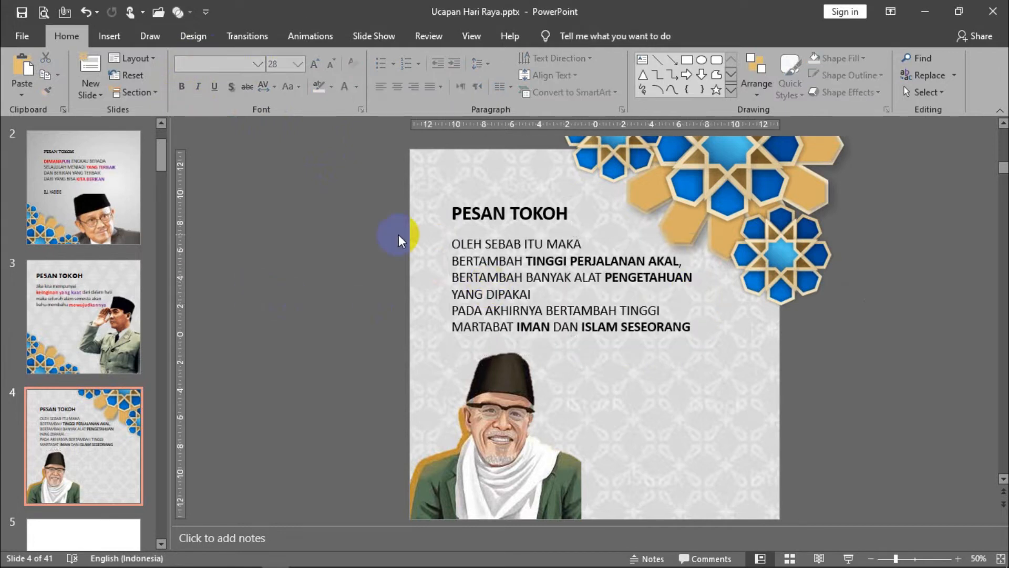
- Give TINGGI PERJALANAN AKAL a red-to-purple linear gradient text fill with the middle stop at about 60%
left_click_drag(526, 262, 671, 262)
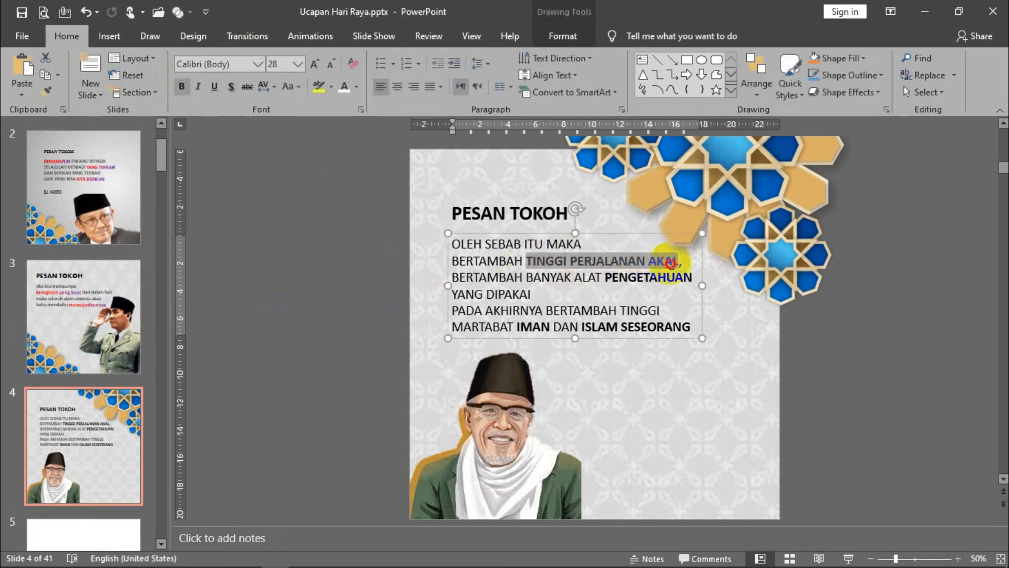
left_click(564, 36)
left_click(608, 57)
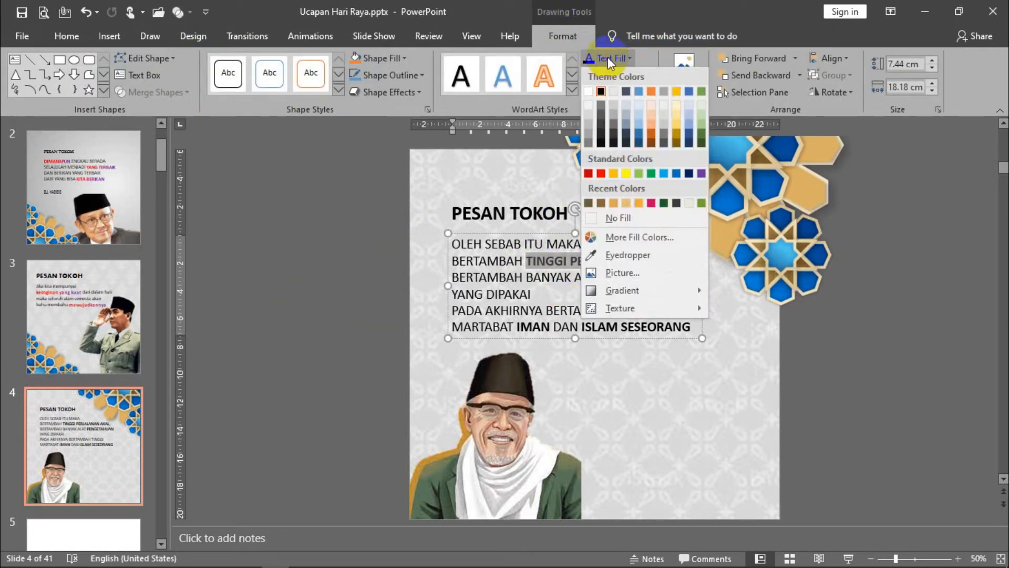
mouse_move(647, 290)
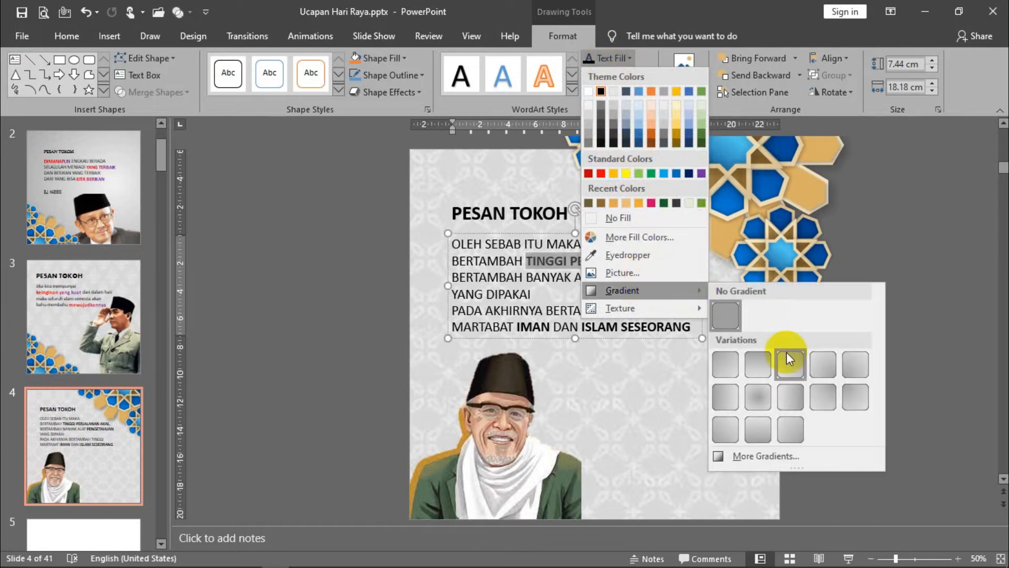
left_click(796, 455)
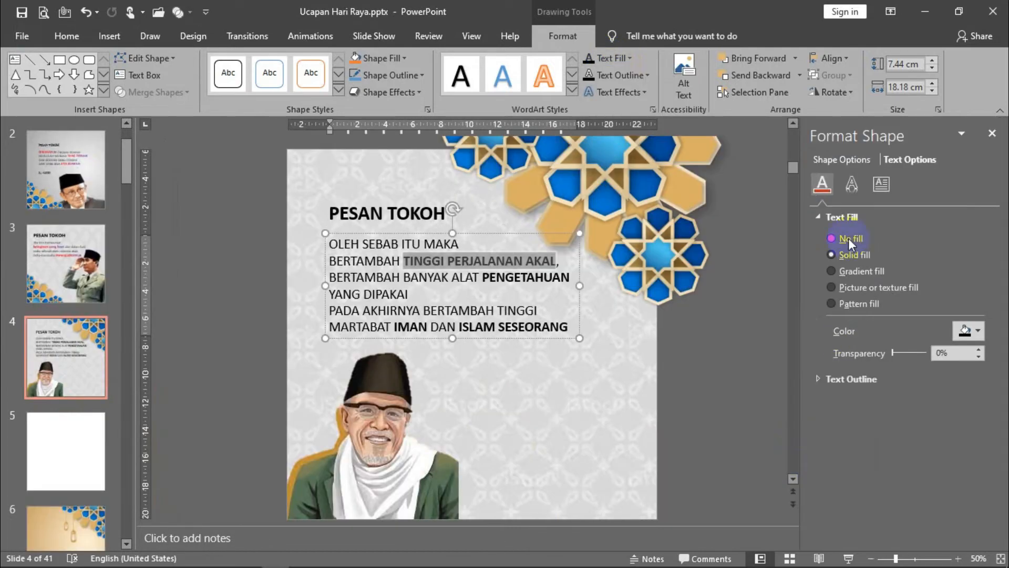
left_click(865, 267)
left_click_drag(902, 436, 892, 439)
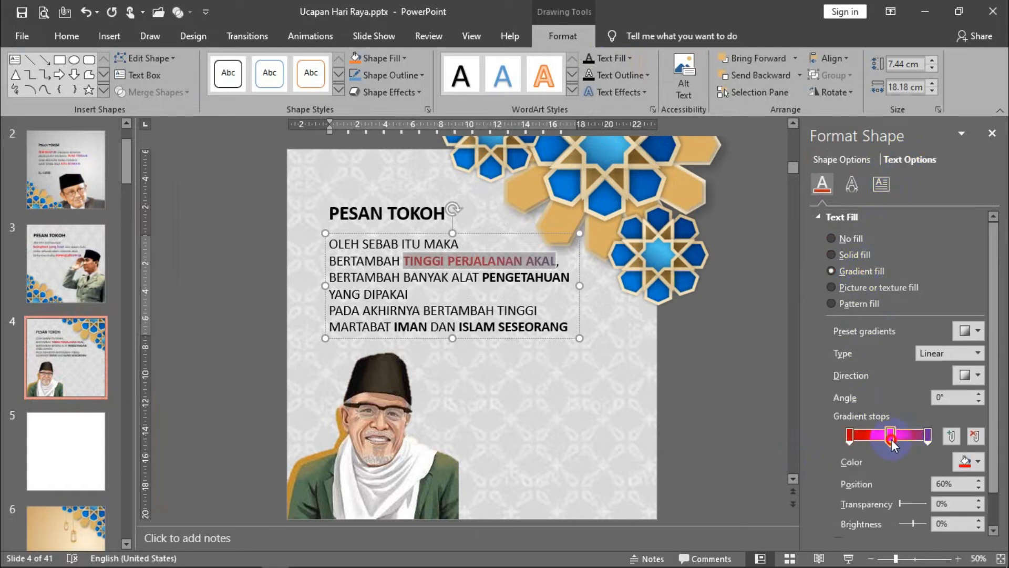
left_click(664, 371)
- Break the quote's third line after BANYAK so that ALAT PENGETAHUAN starts the next line
left_click_drag(481, 274, 575, 276)
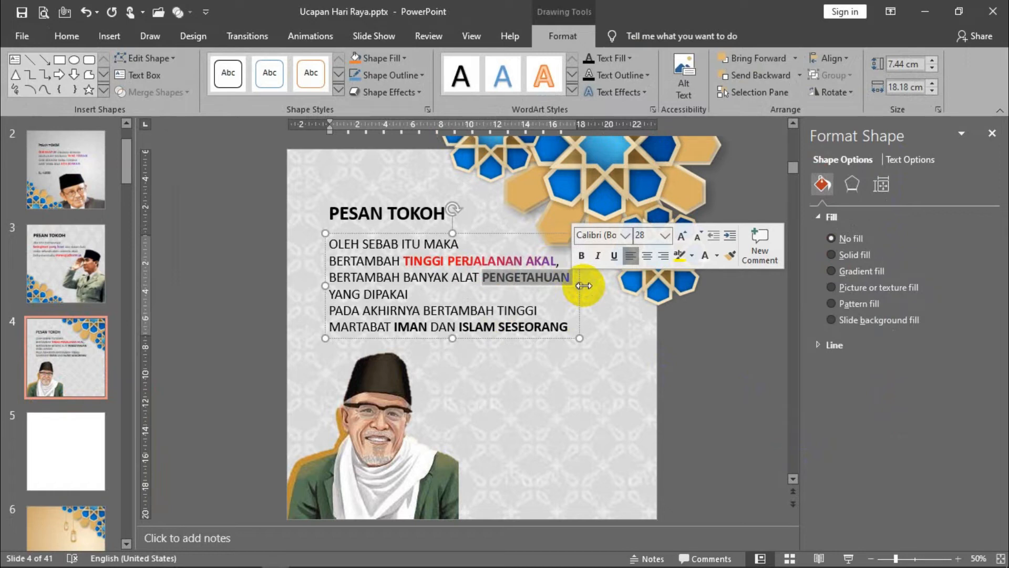
left_click(453, 277)
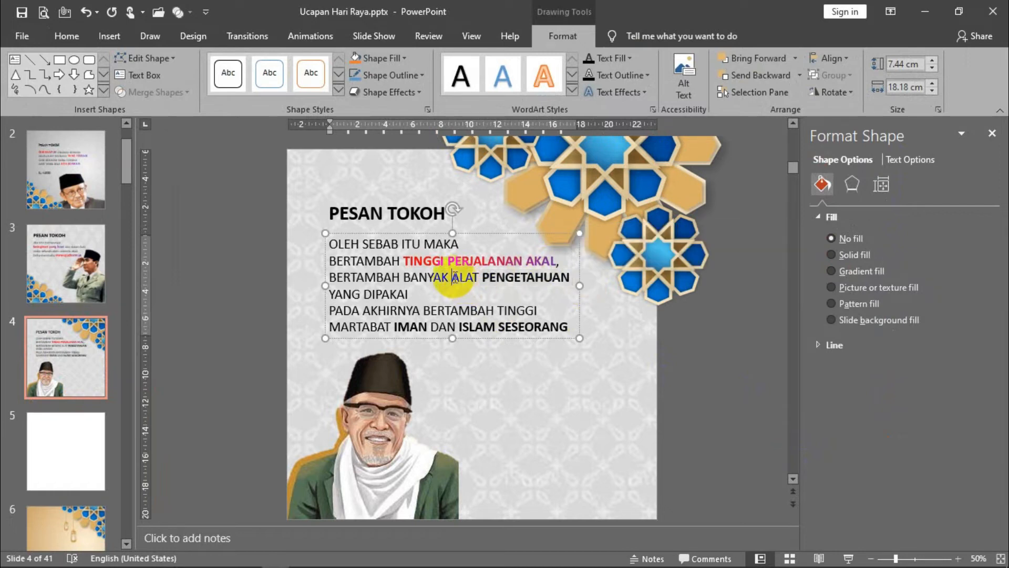
key("Return")
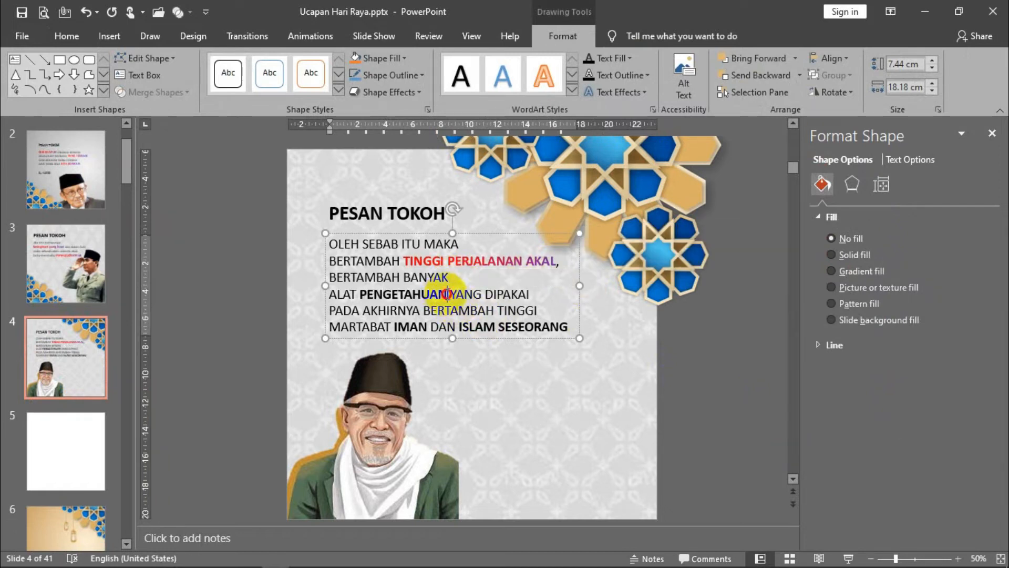
- Apply the red-to-purple gradient text fill to PENGETAHUAN and shift its middle and purple stops toward the red end
left_click_drag(447, 294, 359, 294)
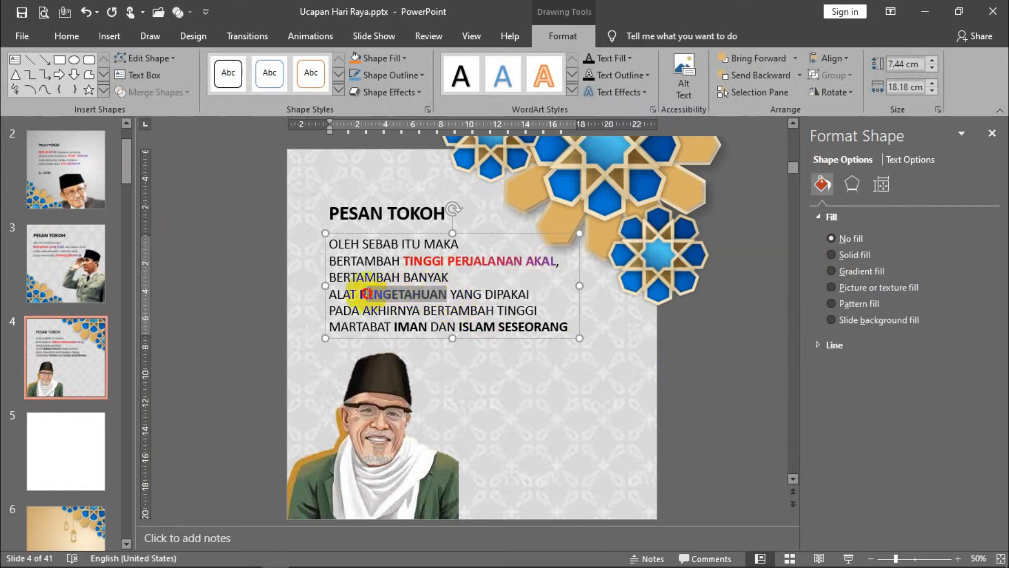
left_click(905, 159)
left_click(867, 271)
left_click_drag(893, 435, 864, 437)
left_click_drag(926, 436, 886, 441)
left_click(692, 387)
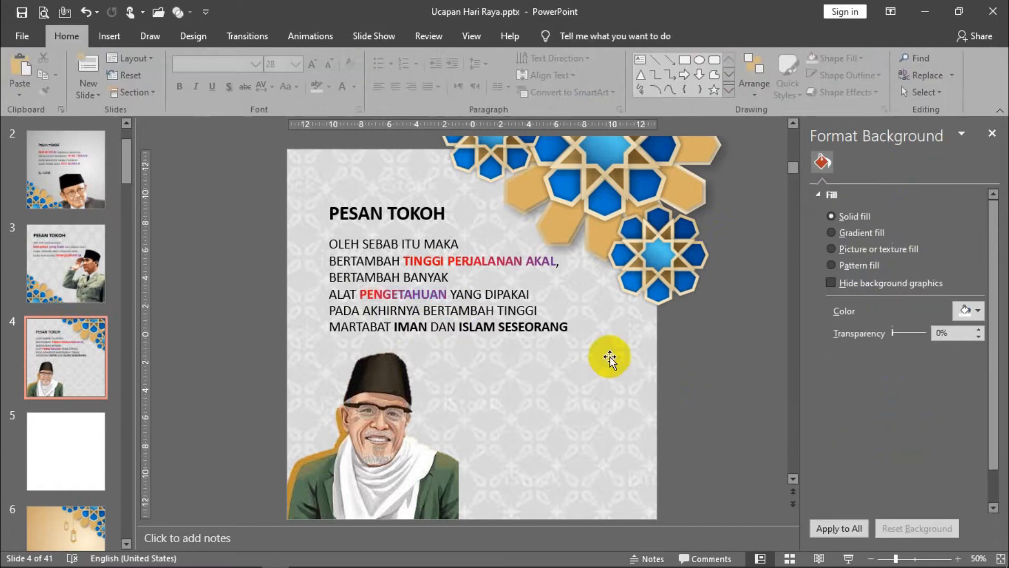
- Apply the red-to-purple gradient text fill to IMAN and ISLAM SESEORANG, with the middle stop at about 54% and the purple stop nearer the end
mouse_move(391, 328)
left_mouse_down()
mouse_move(424, 328)
mouse_move(396, 328)
left_mouse_up()
left_click(426, 333)
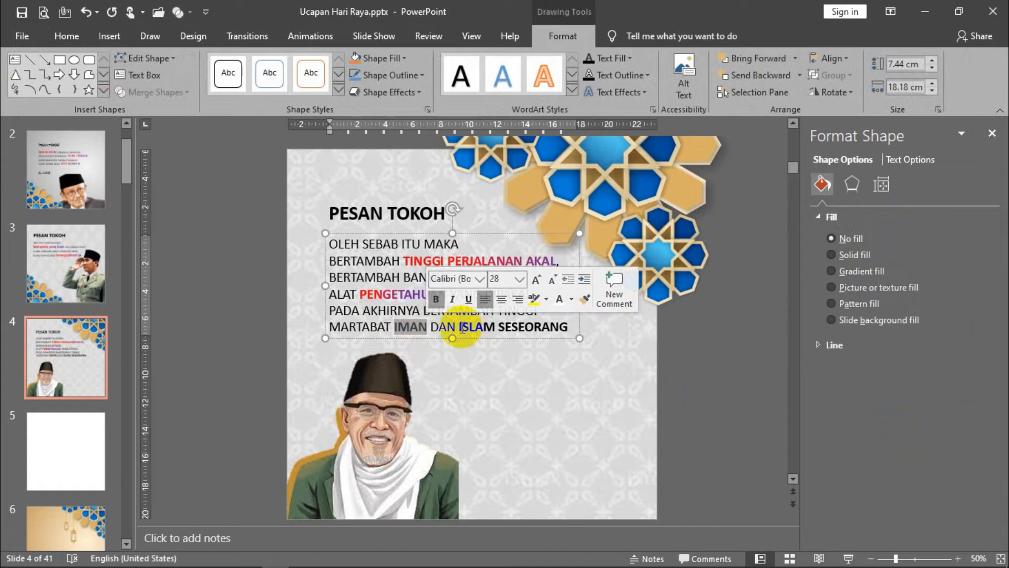
left_click_drag(461, 328, 565, 322)
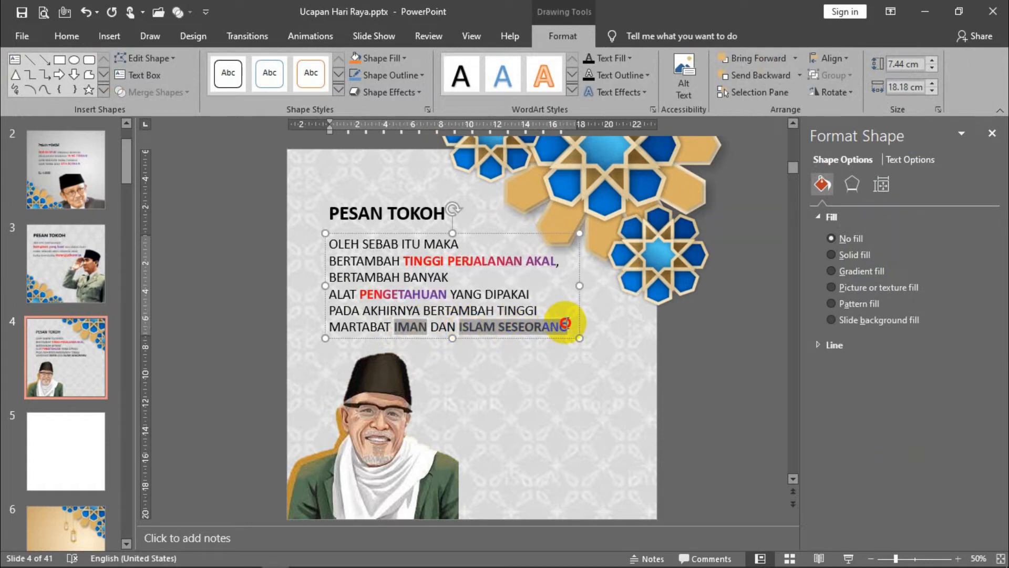
left_click(914, 160)
left_click(866, 270)
mouse_move(877, 436)
left_mouse_down()
mouse_move(907, 446)
mouse_move(888, 440)
left_mouse_up()
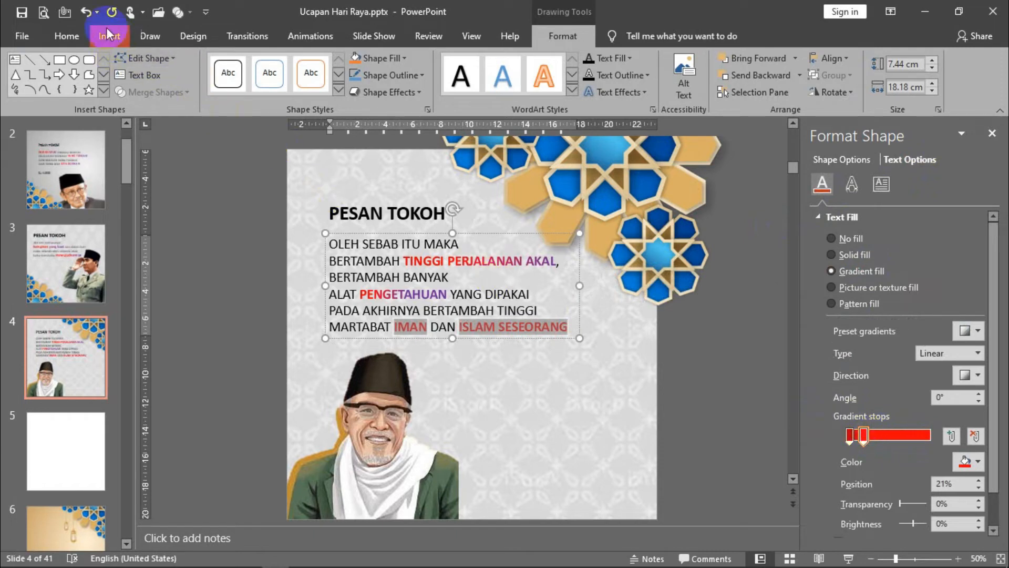
left_click(86, 13)
left_click_drag(860, 437, 892, 445)
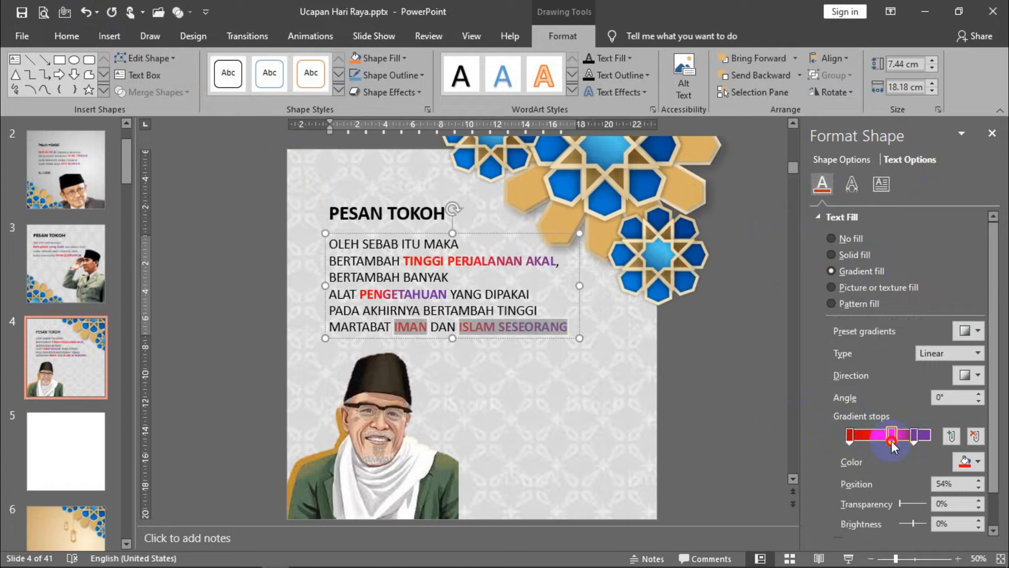
left_click_drag(914, 437, 921, 440)
left_click(748, 367)
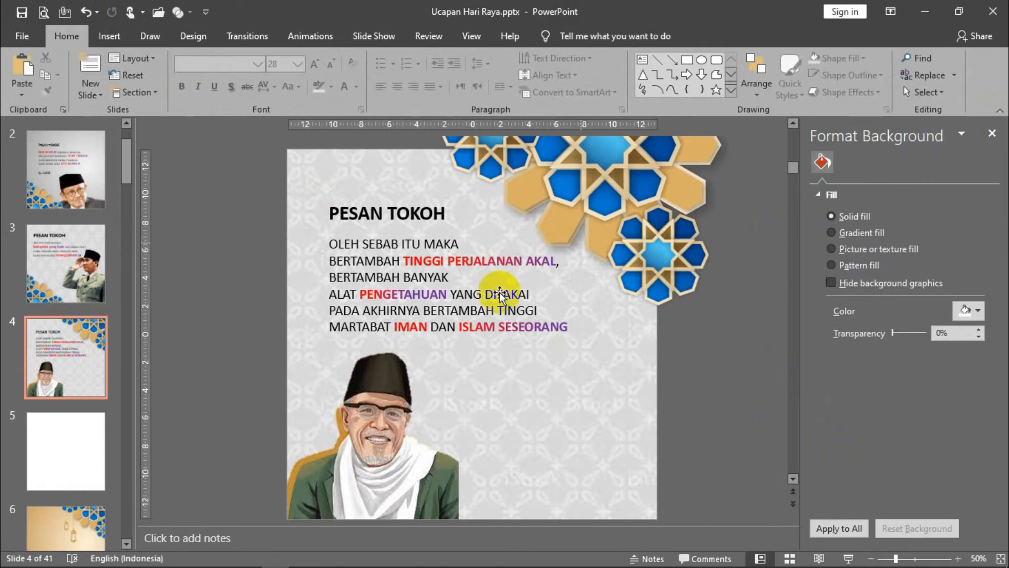
- Copy the PESAN TOKOH title to the area beside the portrait and replace the copy's text with BUYA HAMKA
left_click(394, 213)
mouse_move(388, 218)
left_mouse_down()
mouse_move(474, 418)
mouse_move(507, 440)
left_mouse_up()
left_click_drag(581, 430, 462, 429)
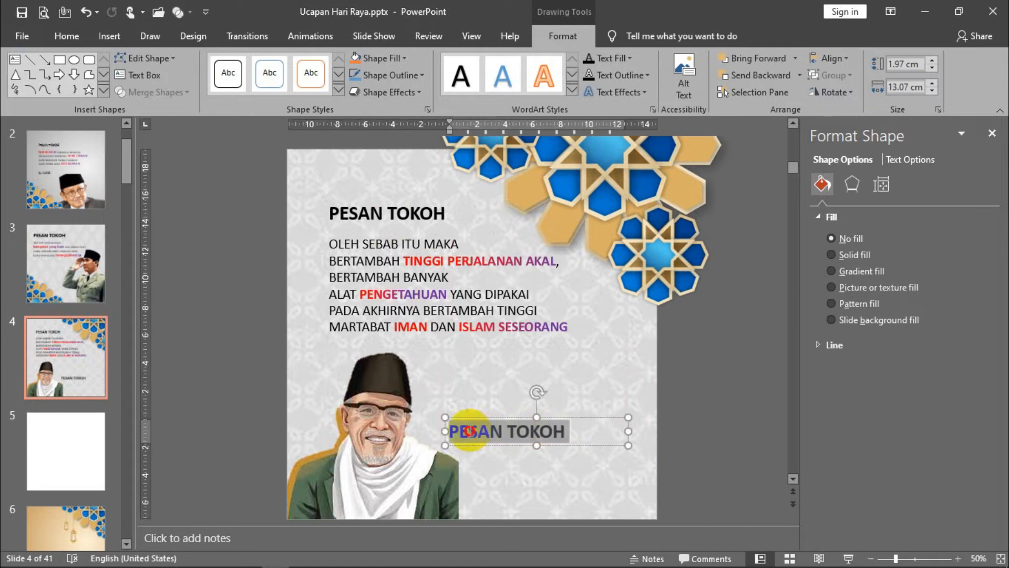
type("BUYA HAMKA")
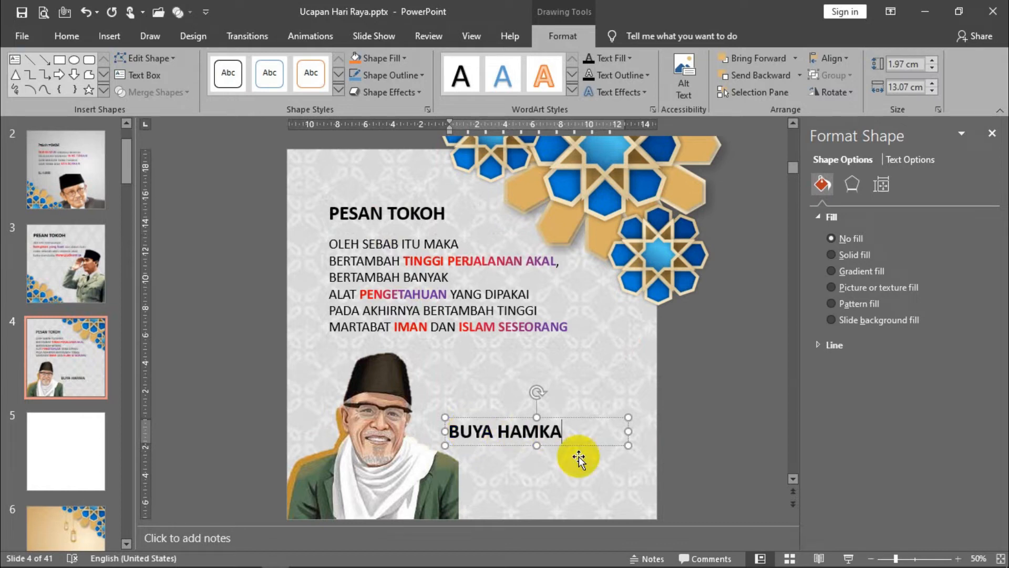
- Remove bold from the BUYA HAMKA text and change its font to Agency FB
left_click_drag(564, 431, 447, 432)
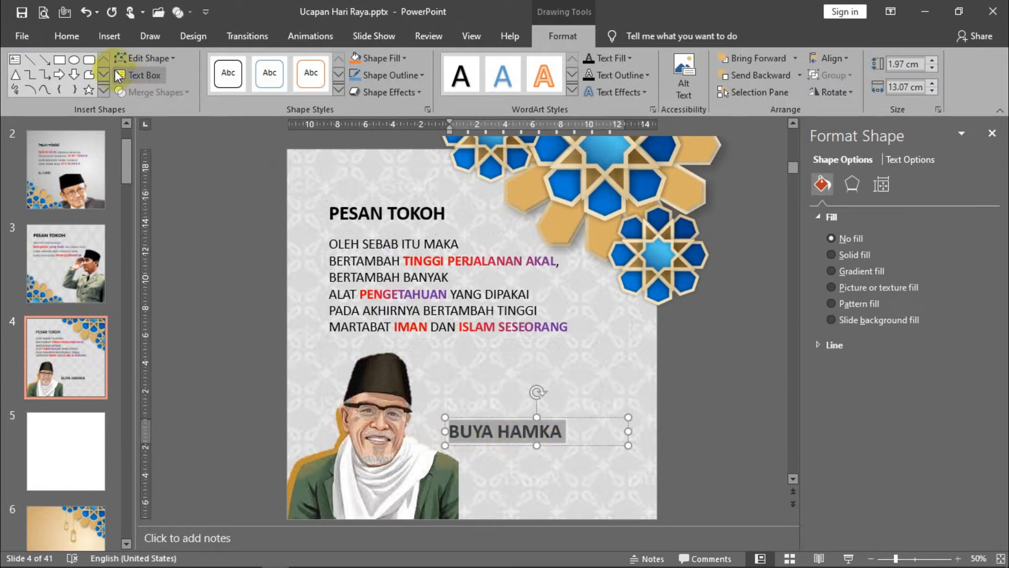
left_click(65, 38)
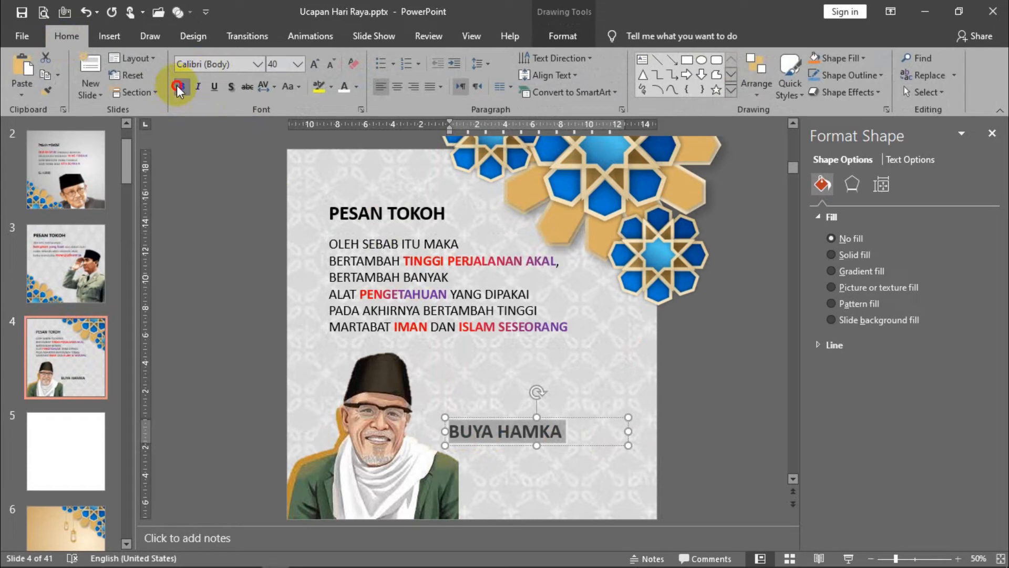
left_click(178, 88)
left_click(226, 64)
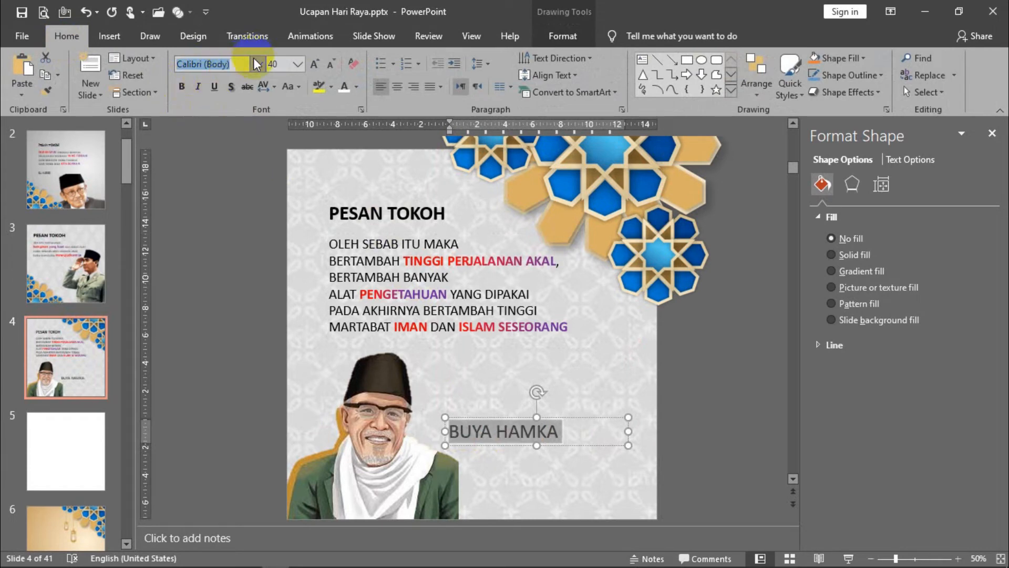
left_click(257, 64)
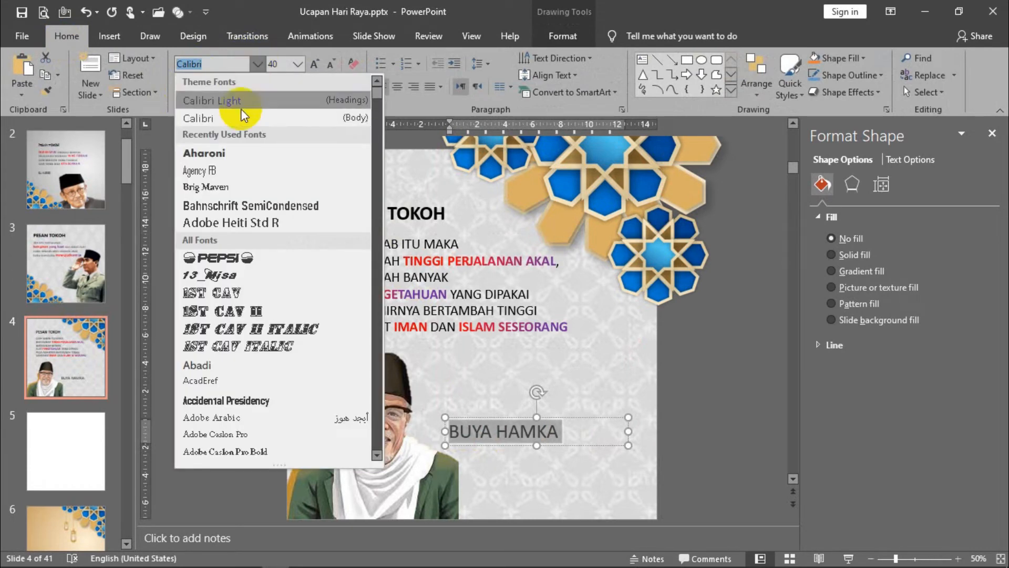
left_click(233, 170)
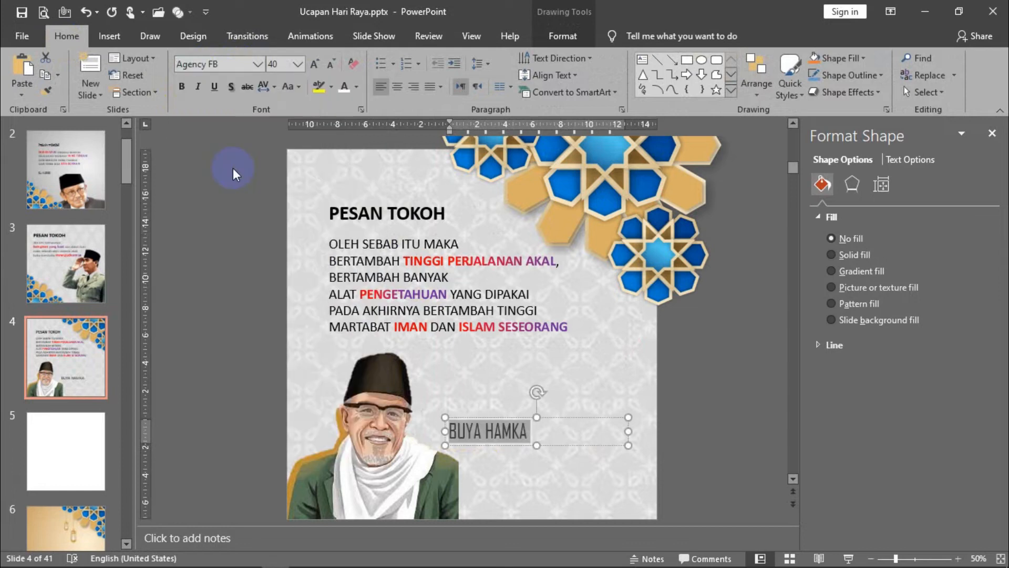
left_click(234, 374)
- Narrow the BUYA HAMKA text box to fit its text and close the formatting pane
left_click(512, 428)
left_click_drag(628, 430, 543, 441)
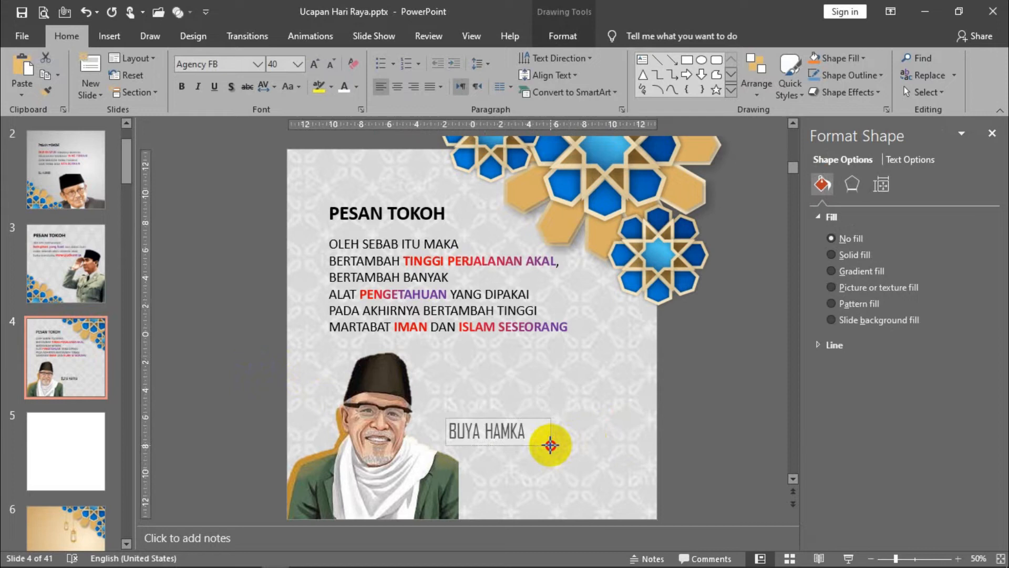
left_click(251, 288)
left_click(992, 135)
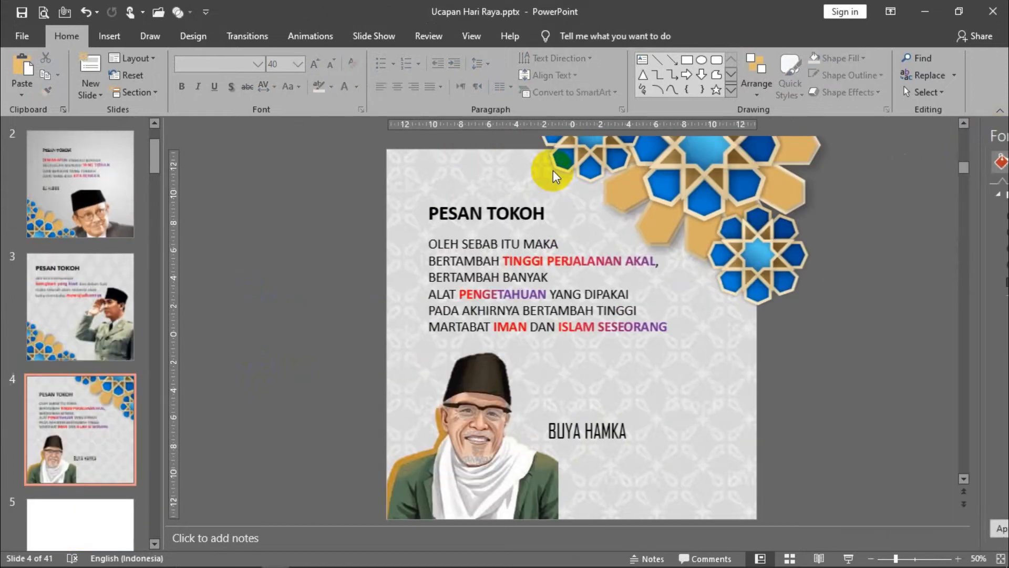
- Preview the slide full screen, then move the BUYA HAMKA name down beside the portrait's shoulder near the slide's lower edge
key("shift+F5")
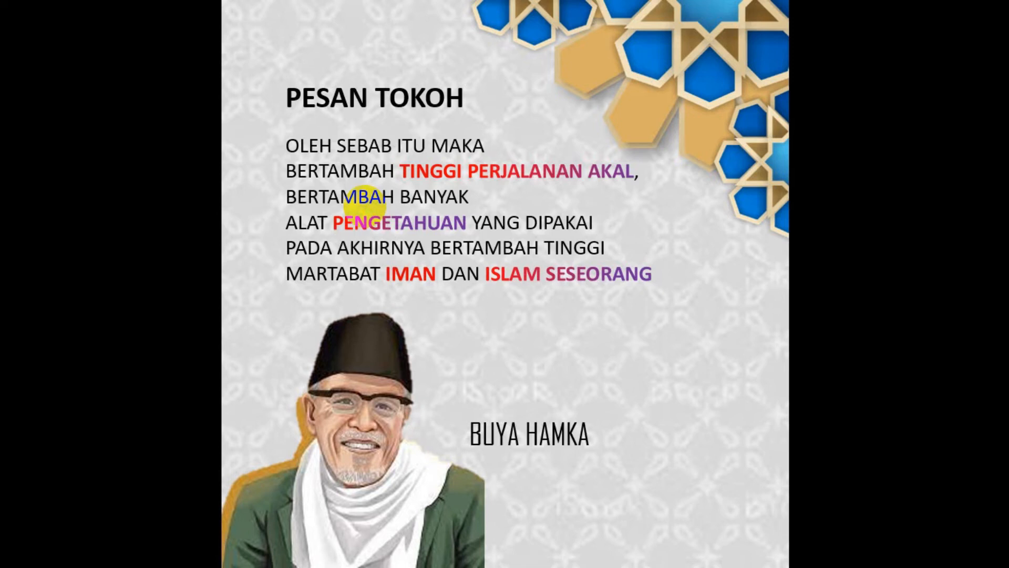
key("Escape")
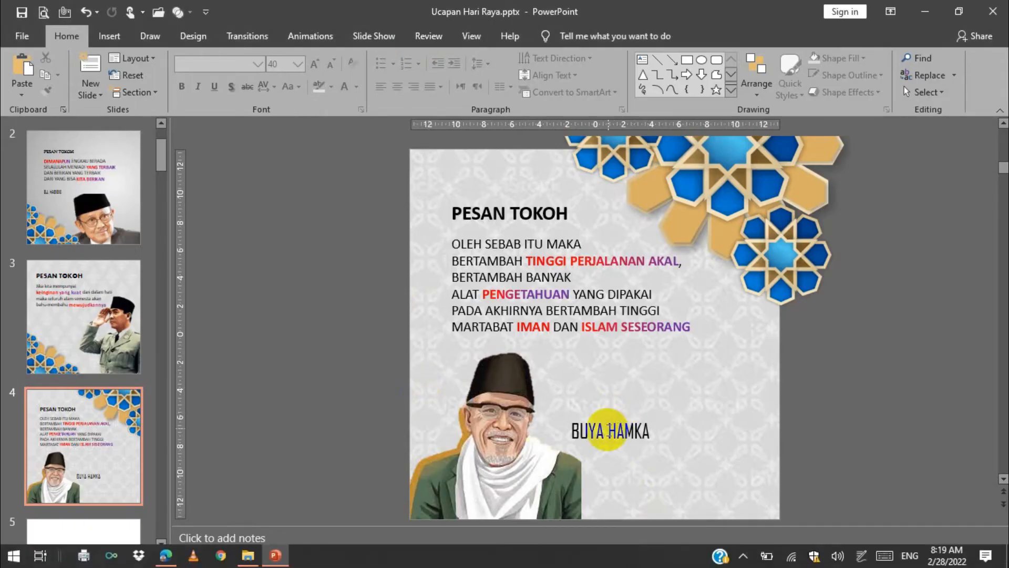
left_click(609, 430)
left_click_drag(615, 418, 632, 470)
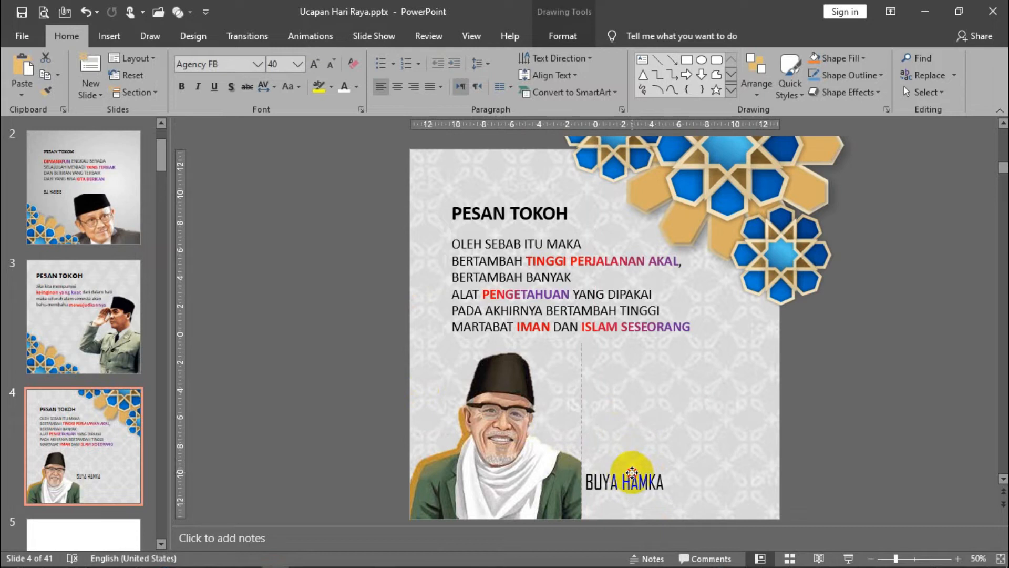
- Review the finished quote slides 2 and 3, then return to slide 4
left_click(84, 187)
left_click(62, 278)
left_click(93, 418)
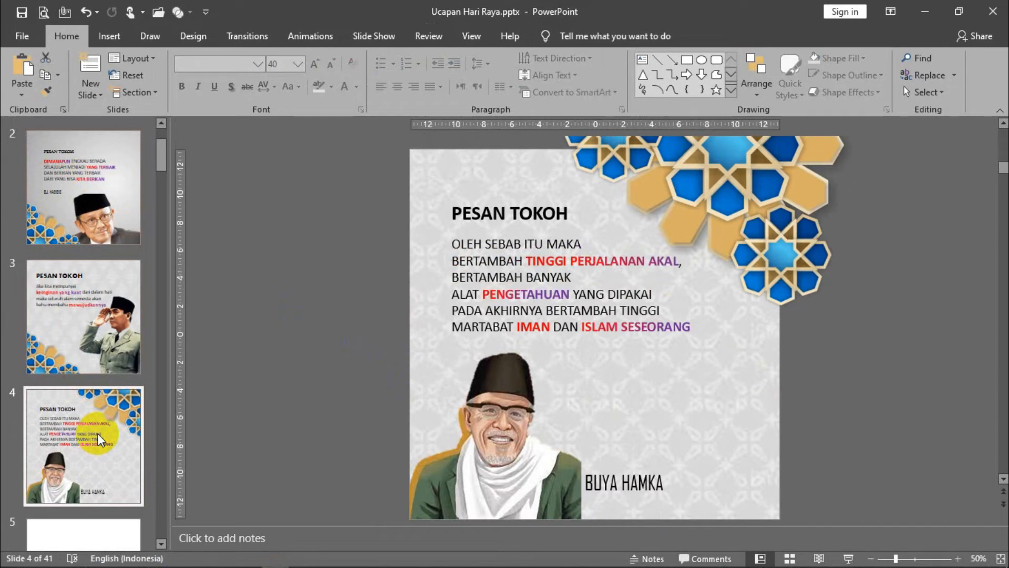
- Review the quote slides 2 to 4 in the editor and as a full-screen slide show
left_click(83, 185)
left_click(83, 276)
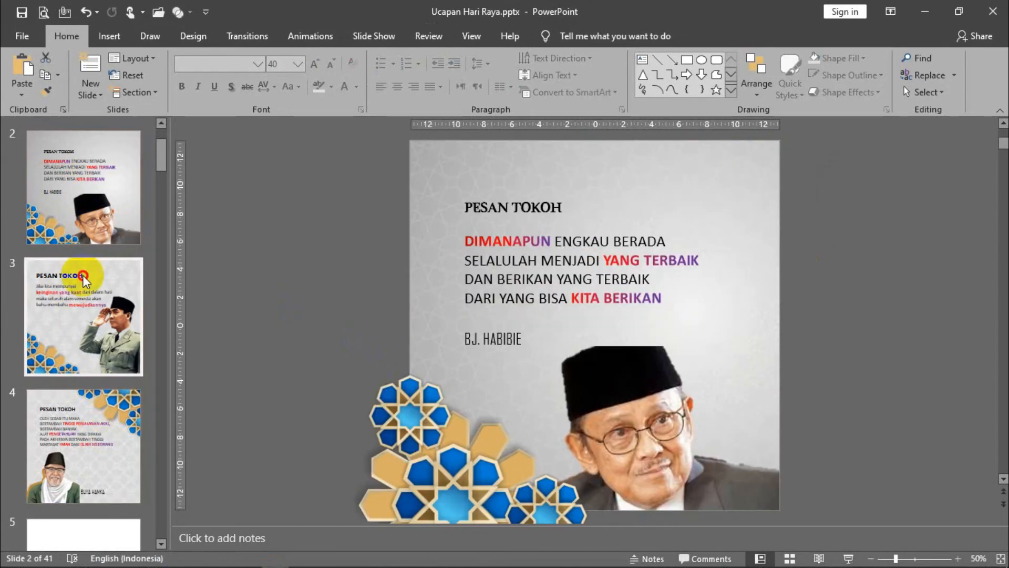
left_click(86, 415)
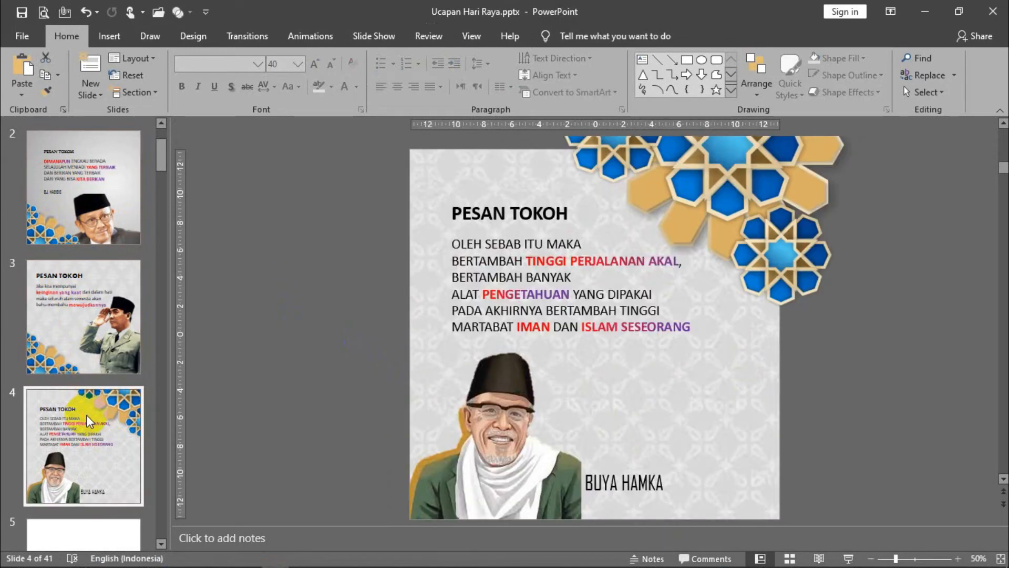
key("shift+F5")
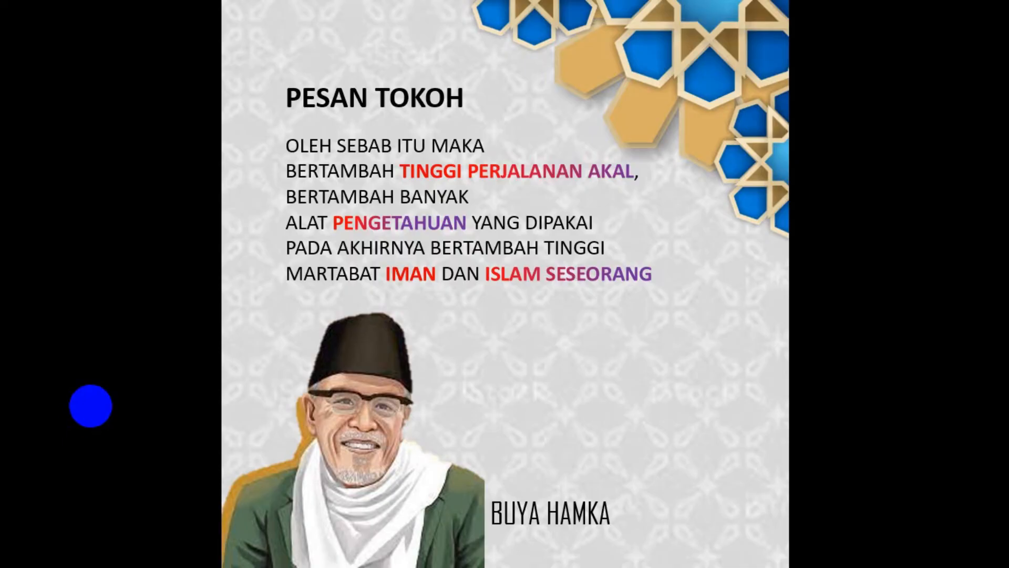
scroll(91, 405, "up", 2)
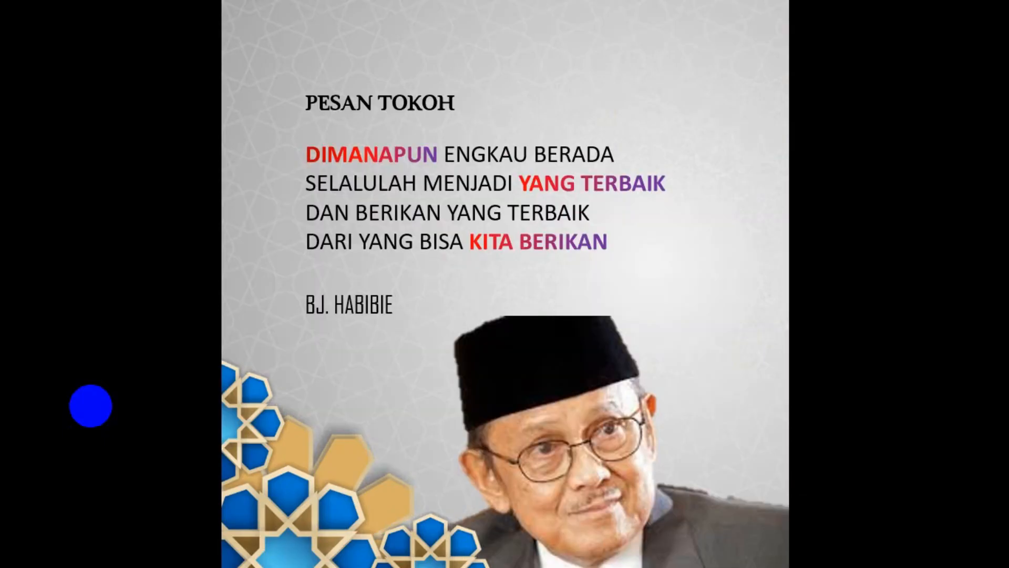
scroll(90, 405, "up", 1)
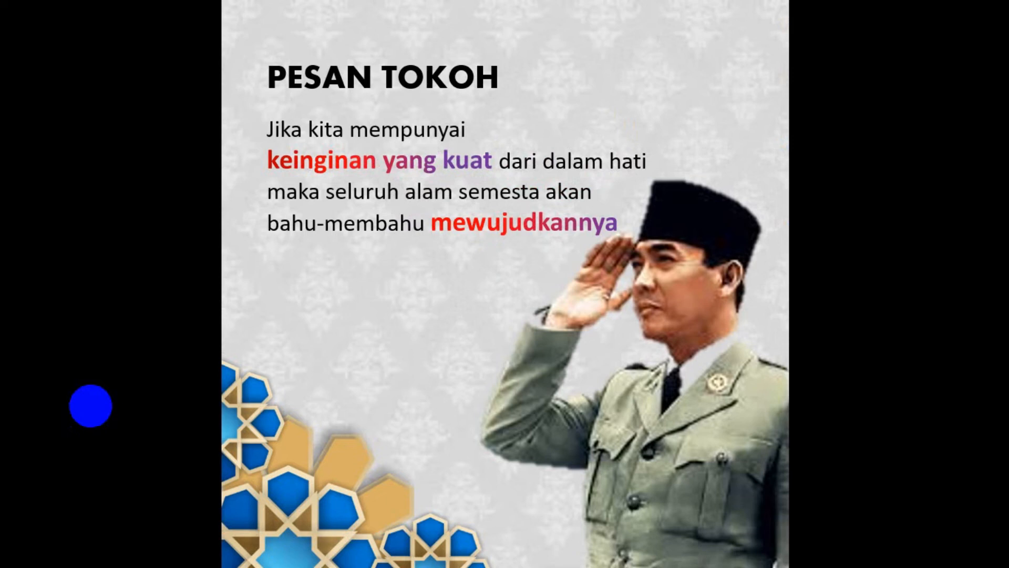
key("Right")
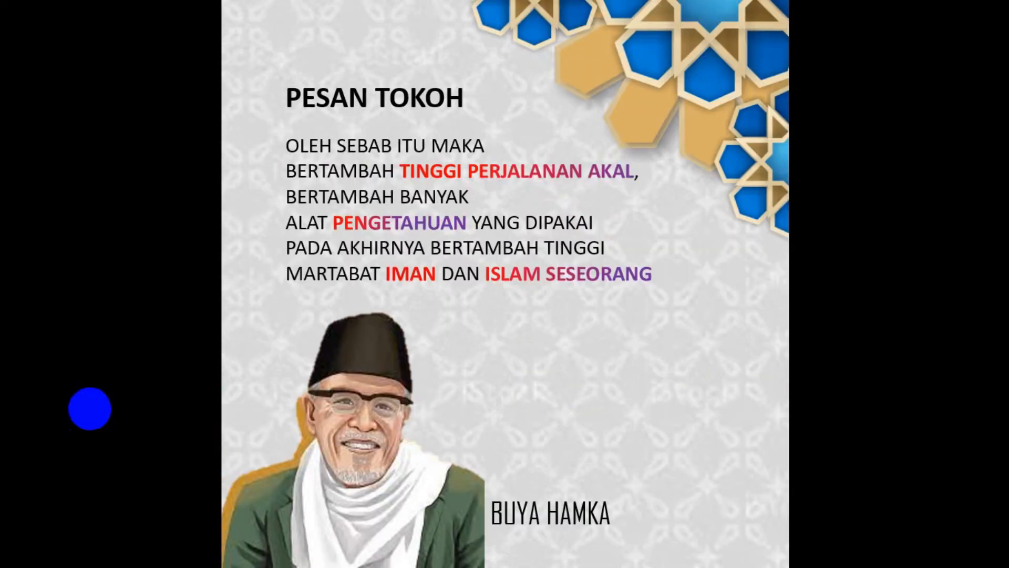
key("Escape")
- Select blank slide 5, switch to Edge and copy the licensable gold-and-white ornamental pattern image from the texture gold image results
left_click(72, 543)
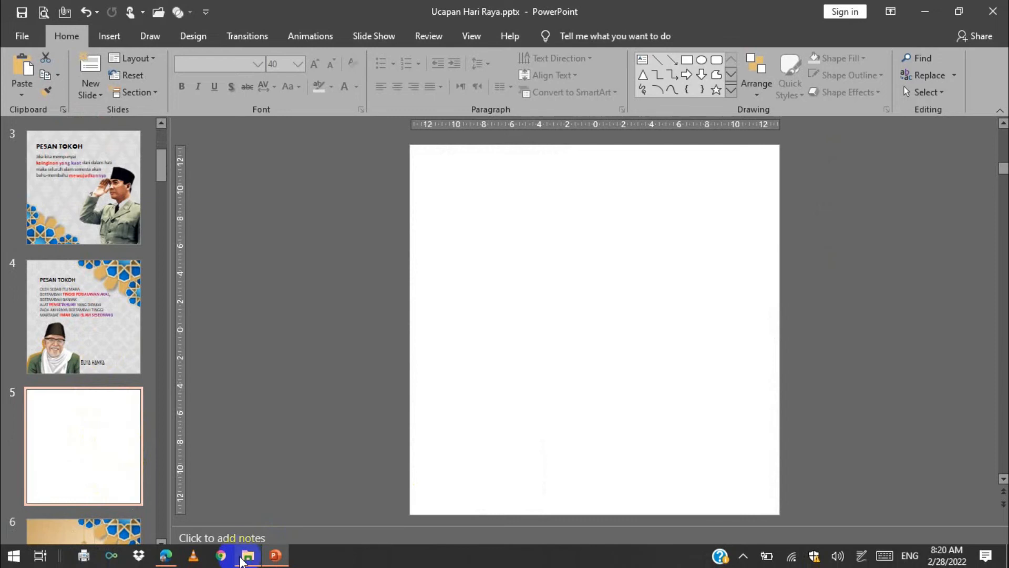
left_click(170, 558)
right_click(329, 248)
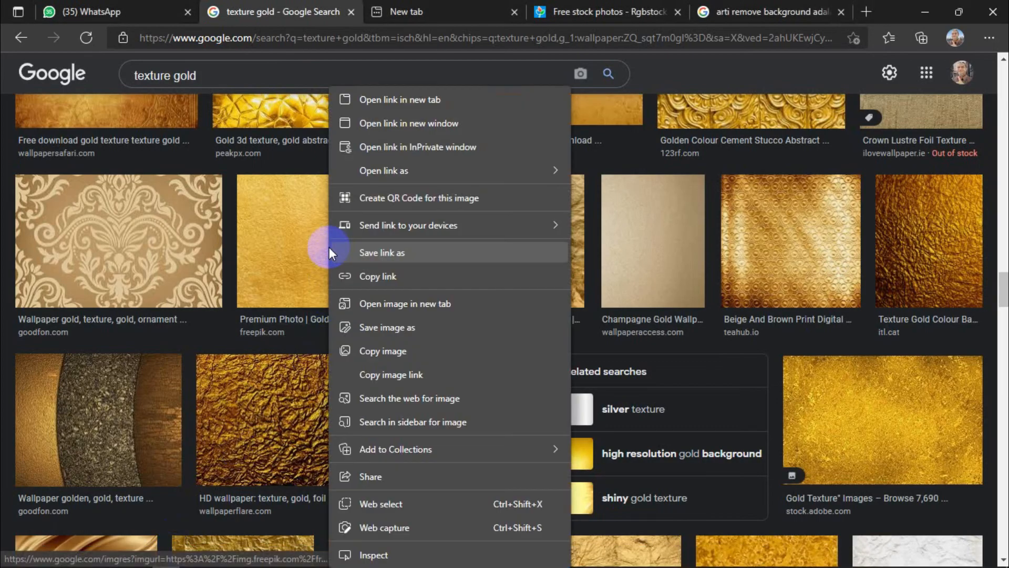
left_click(289, 242)
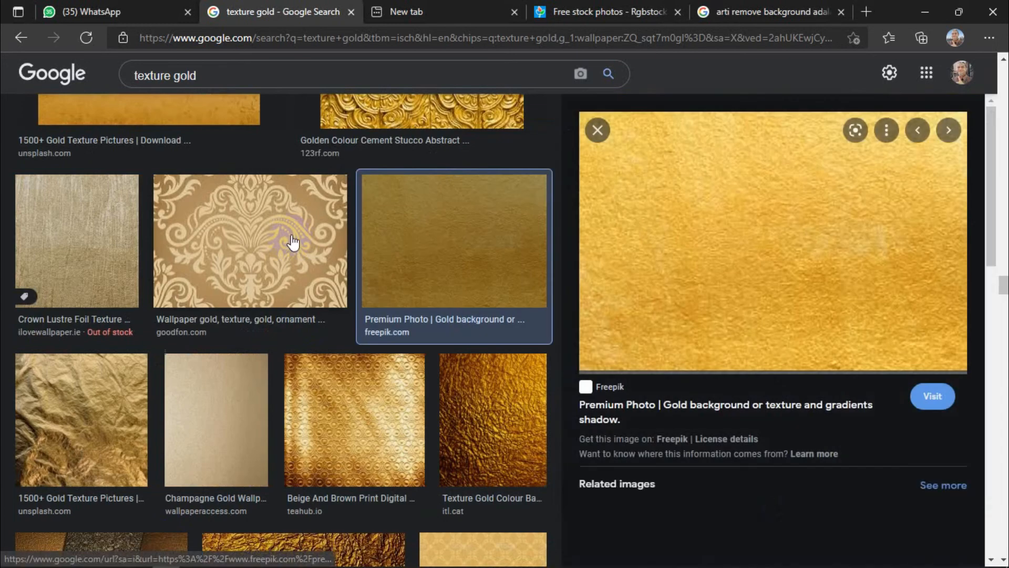
scroll(502, 498, "down", 4)
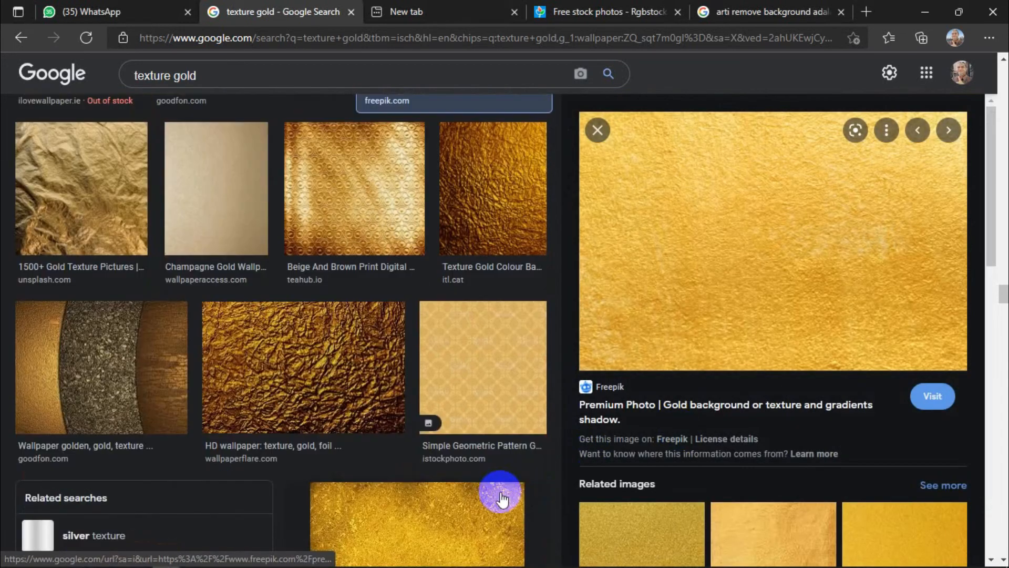
scroll(502, 498, "down", 10)
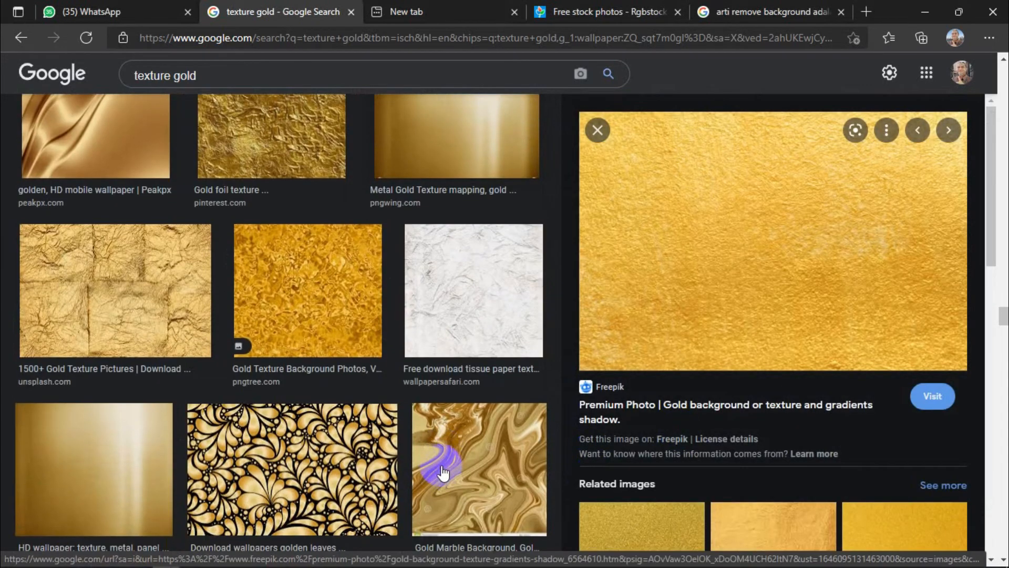
scroll(443, 473, "down", 5)
right_click(274, 314)
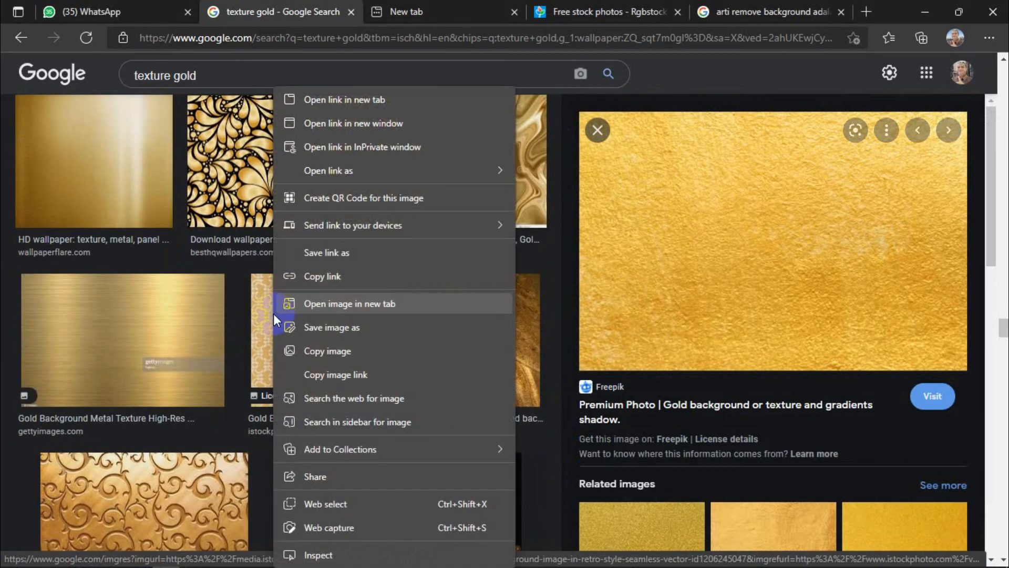
left_click(336, 348)
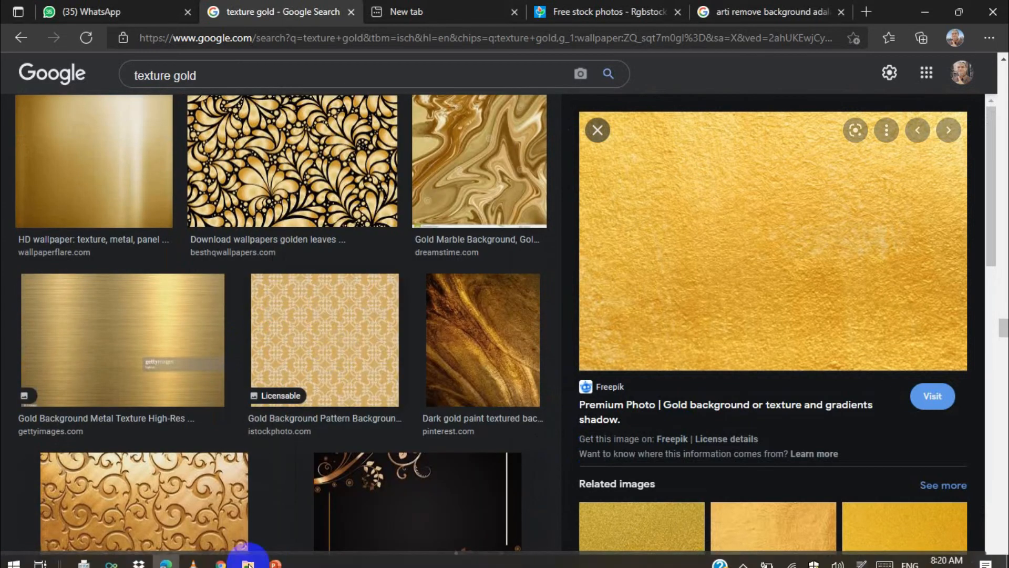
- Switch back to PowerPoint, paste the copied pattern onto slide 5 and enlarge it to 26.46 by 26.46 cm, covering the slide
left_click(275, 556)
right_click(358, 249)
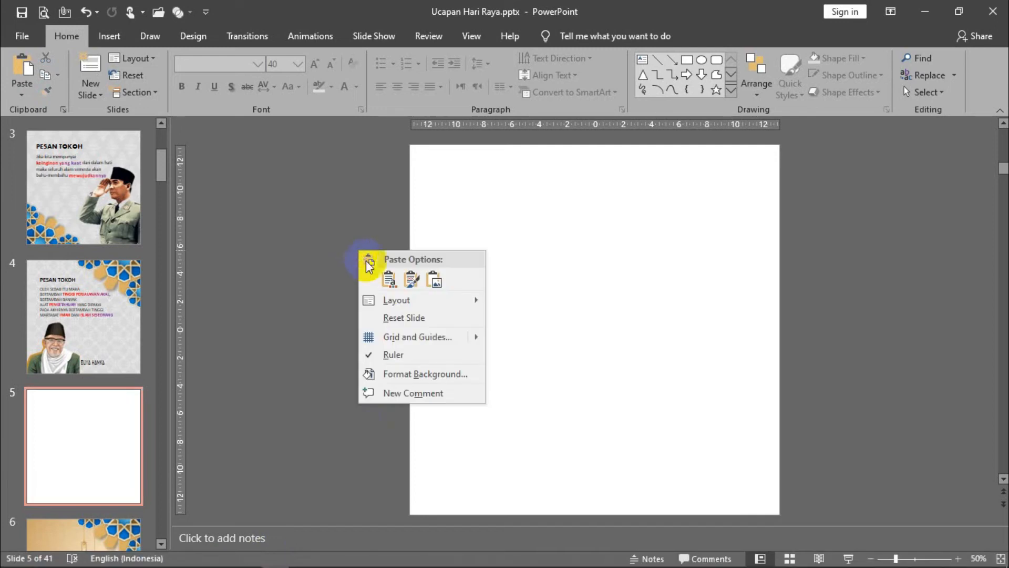
left_click(389, 281)
left_click_drag(583, 322, 457, 192)
left_click_drag(495, 233, 755, 512)
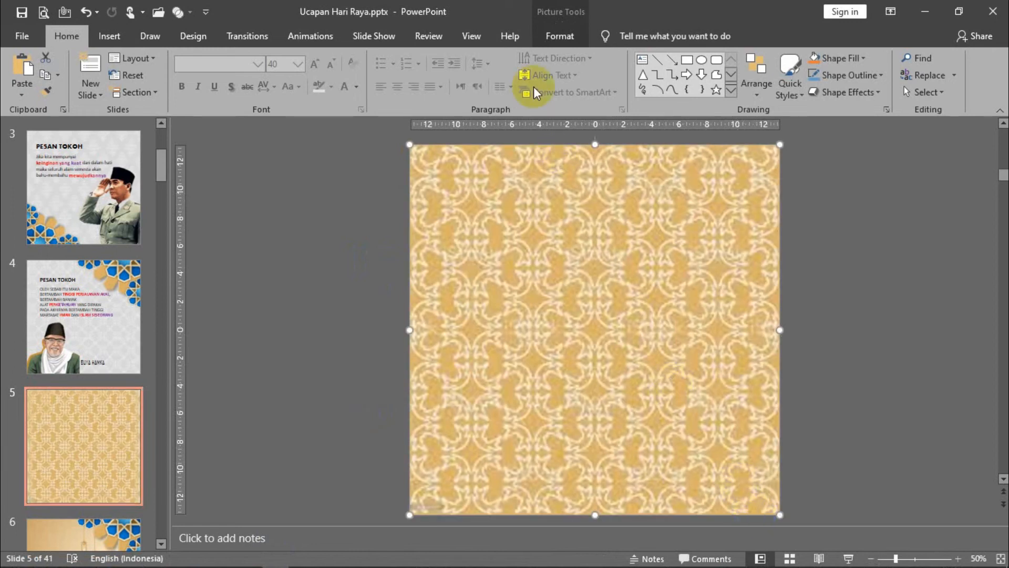
- Recolor the pattern picture on slide 5 with a light grey variant
left_click(561, 37)
left_click(137, 58)
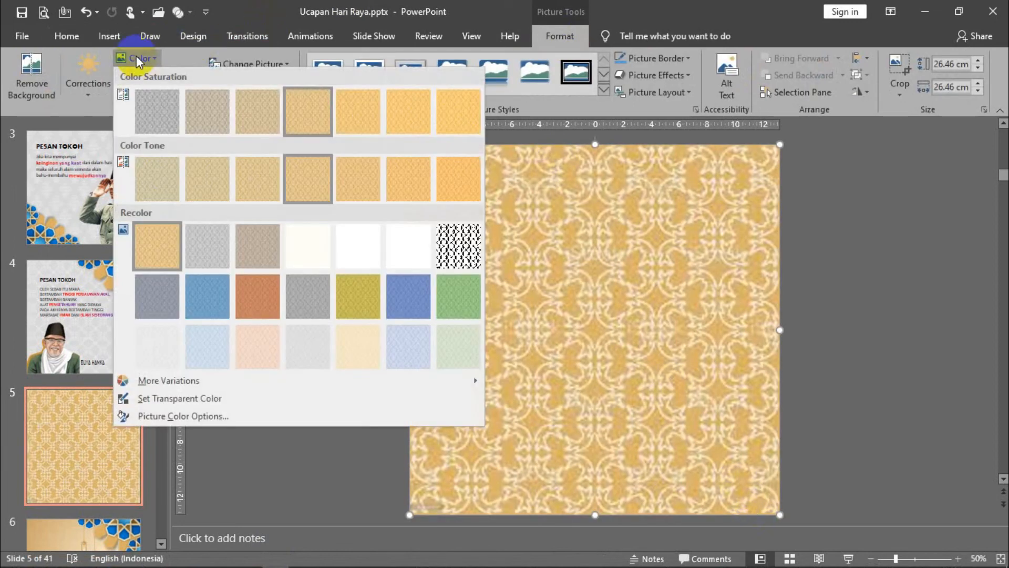
left_click(129, 310)
left_click(179, 351)
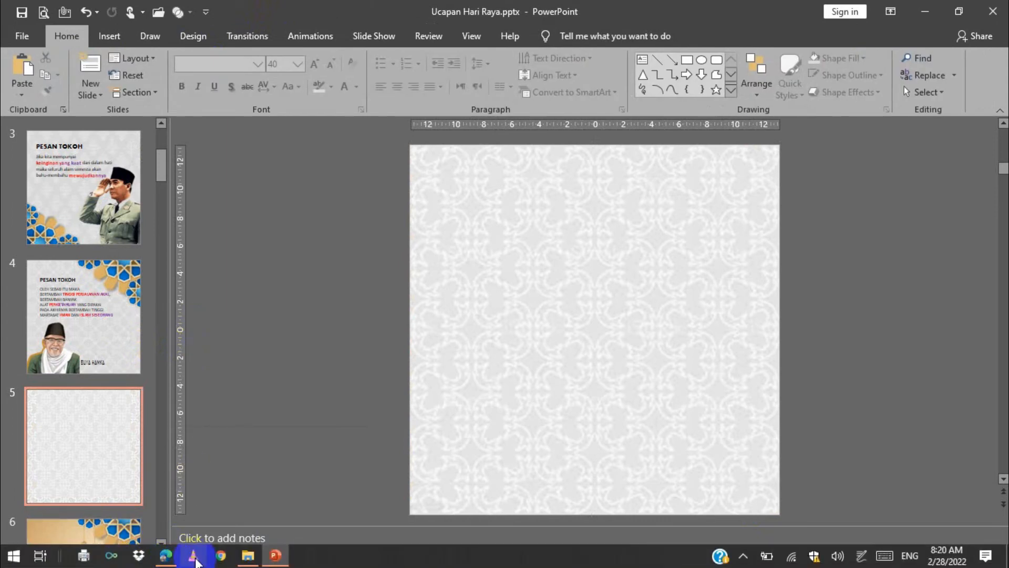
- Switch to File Explorer and copy the hijab.jpg picture
mouse_move(167, 558)
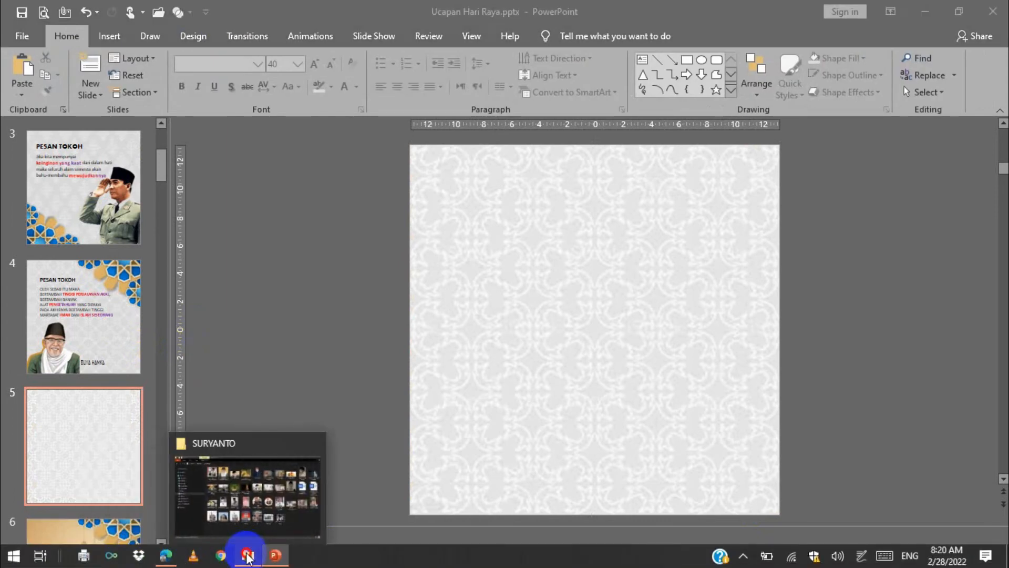
left_click(248, 555)
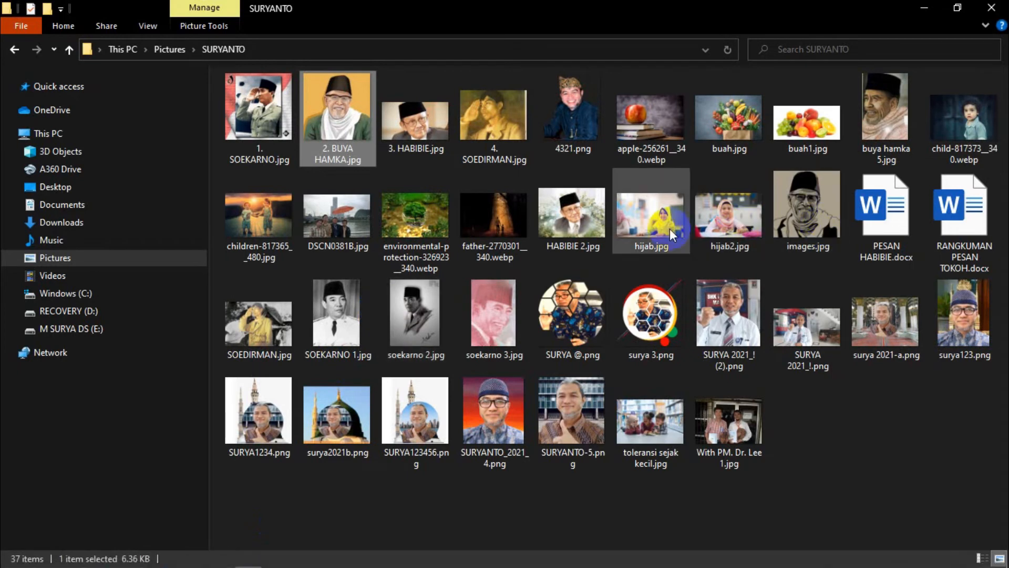
left_click(656, 225)
right_click(655, 227)
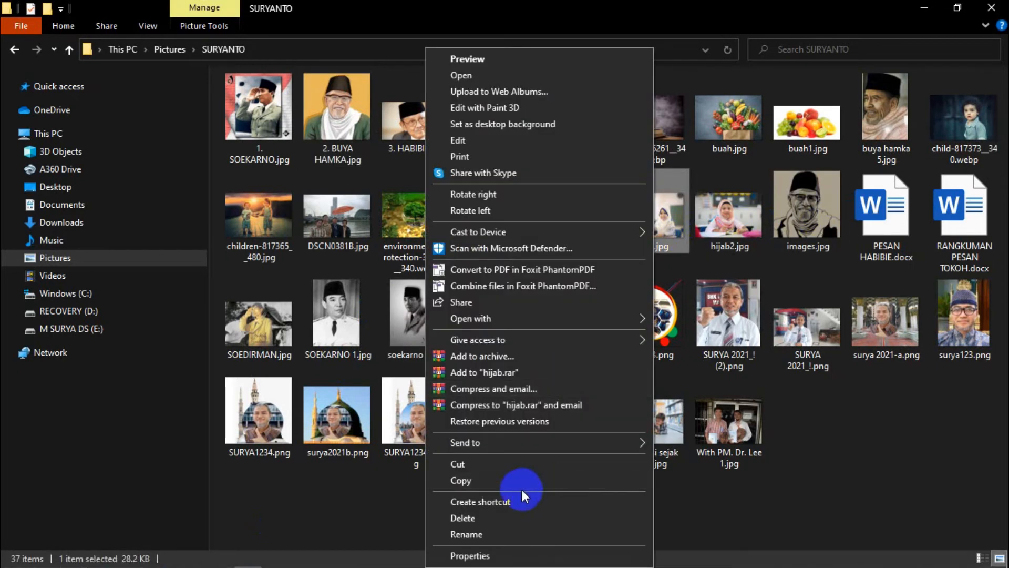
left_click(467, 479)
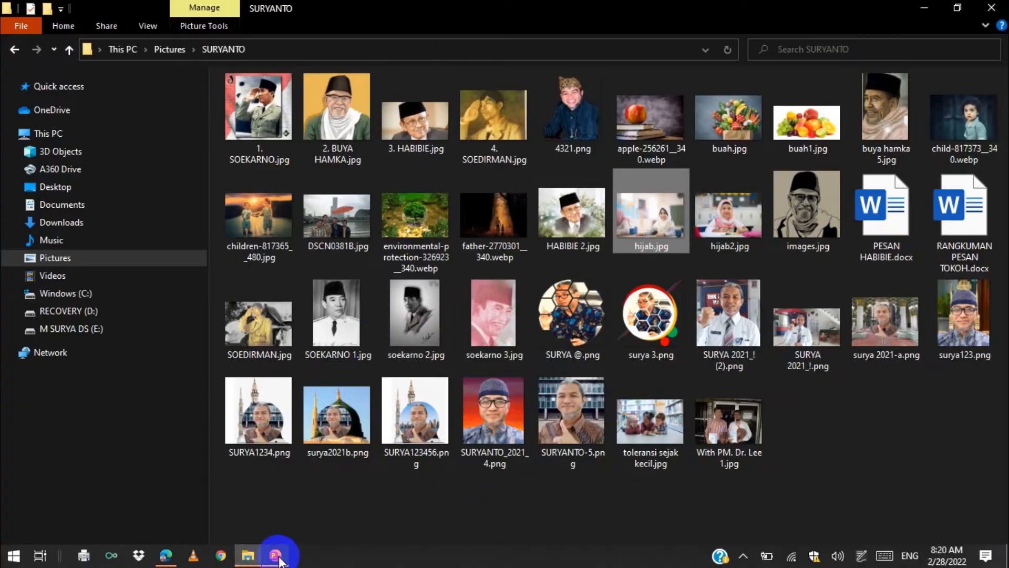
- Switch back to PowerPoint, paste the classroom photo on slide 5 and enlarge it to about 13.97 by 20.96 cm near the slide's middle
left_click(277, 549)
right_click(273, 272)
left_click(308, 301)
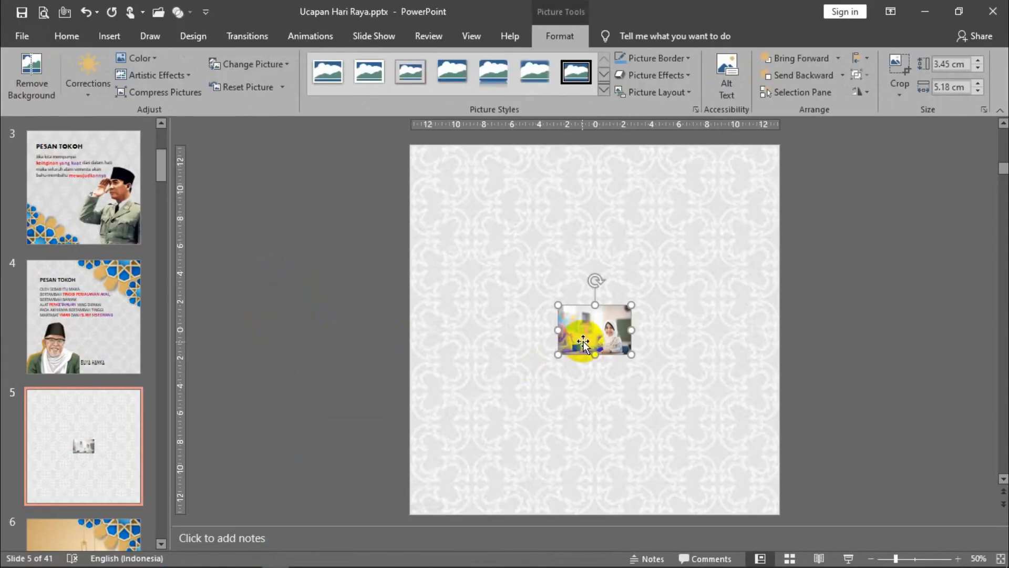
left_click_drag(626, 355, 690, 457)
left_click_drag(658, 426, 580, 395)
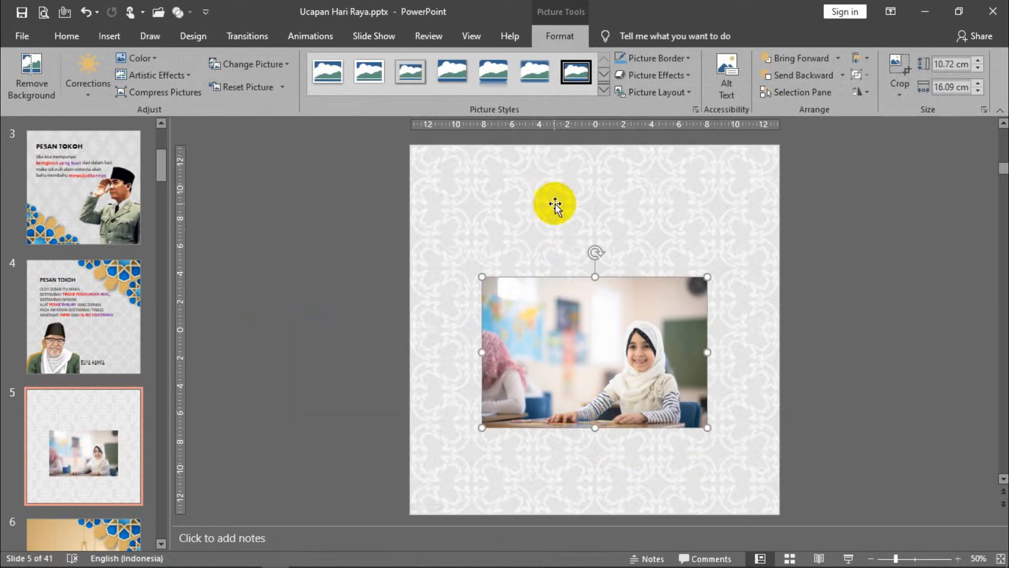
left_click_drag(480, 278, 455, 232)
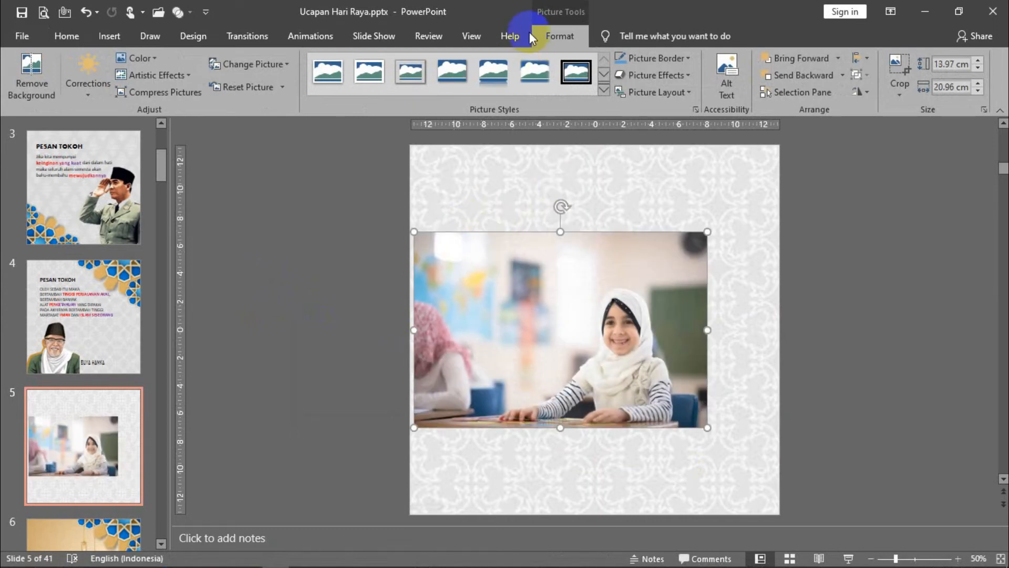
- Start Remove Background on the photo and mark the smiling girl's face, headscarf and arms, the desk and the chair behind her to keep
left_click(14, 78)
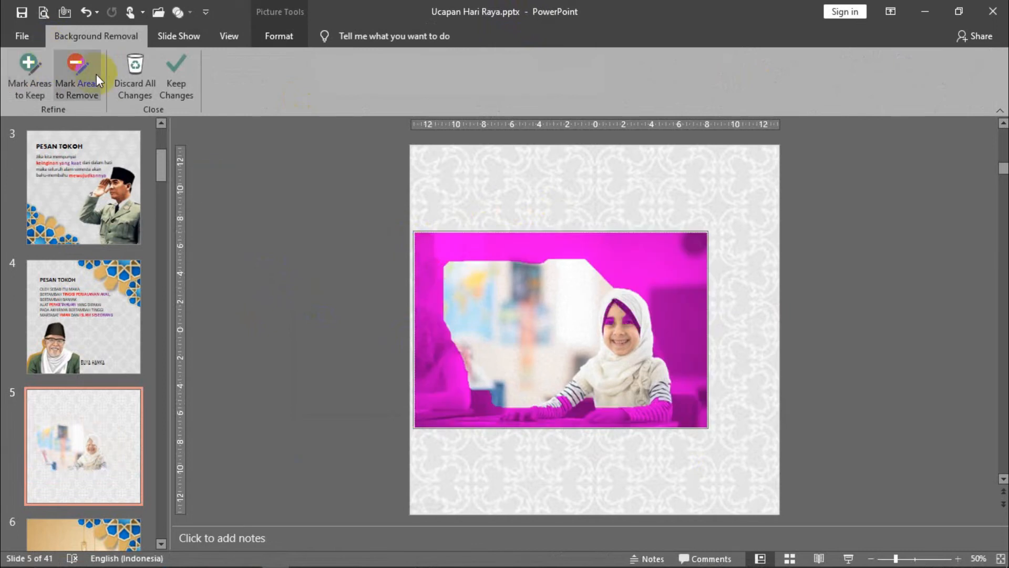
left_click(31, 65)
left_click(32, 65)
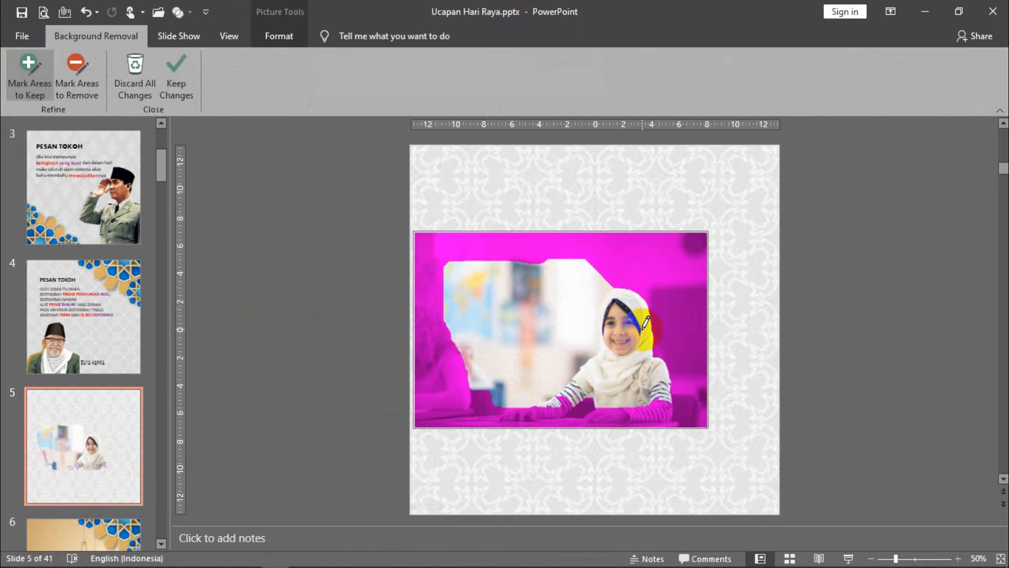
mouse_move(672, 404)
left_mouse_down()
mouse_move(612, 413)
mouse_move(573, 392)
left_mouse_up()
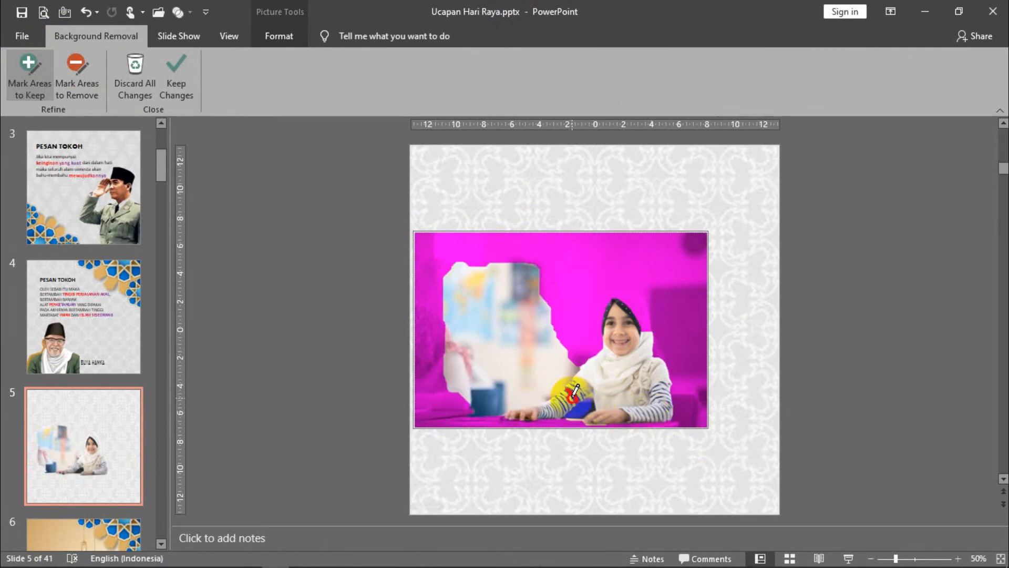
mouse_move(471, 415)
left_mouse_down()
mouse_move(456, 420)
mouse_move(553, 419)
left_mouse_up()
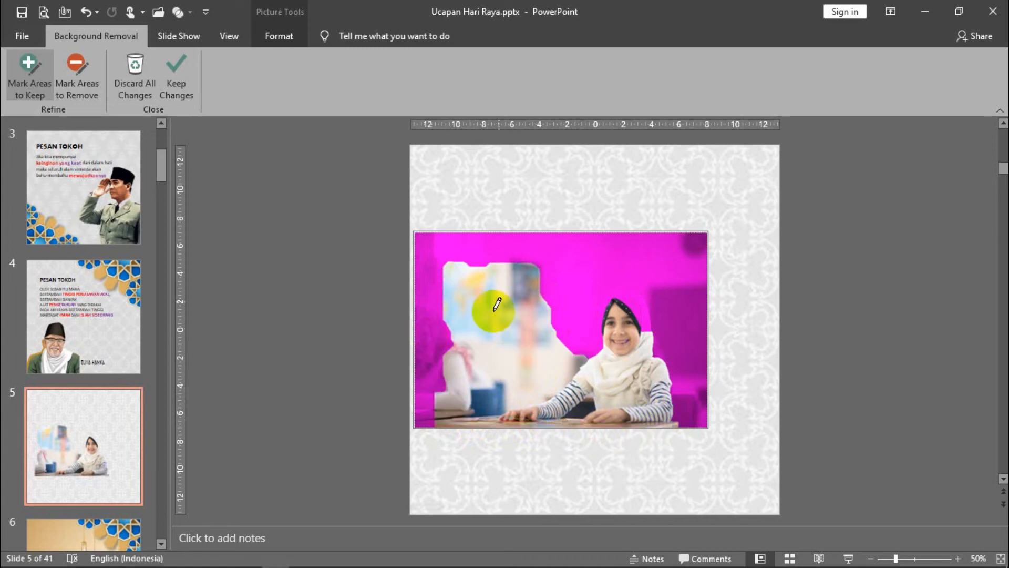
left_click_drag(652, 305, 635, 295)
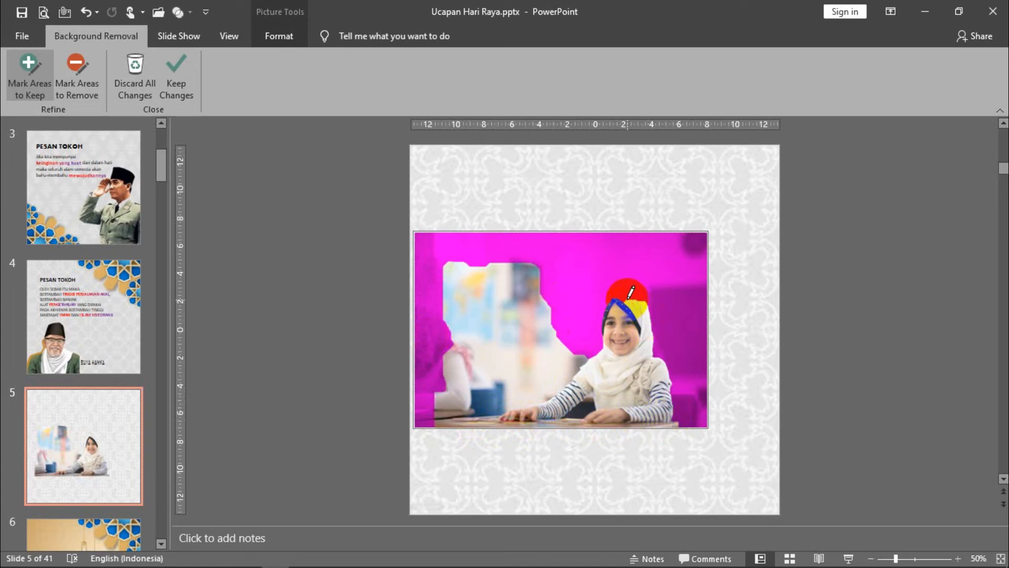
mouse_move(625, 291)
left_mouse_down()
mouse_move(636, 301)
mouse_move(602, 302)
mouse_move(599, 345)
left_mouse_up()
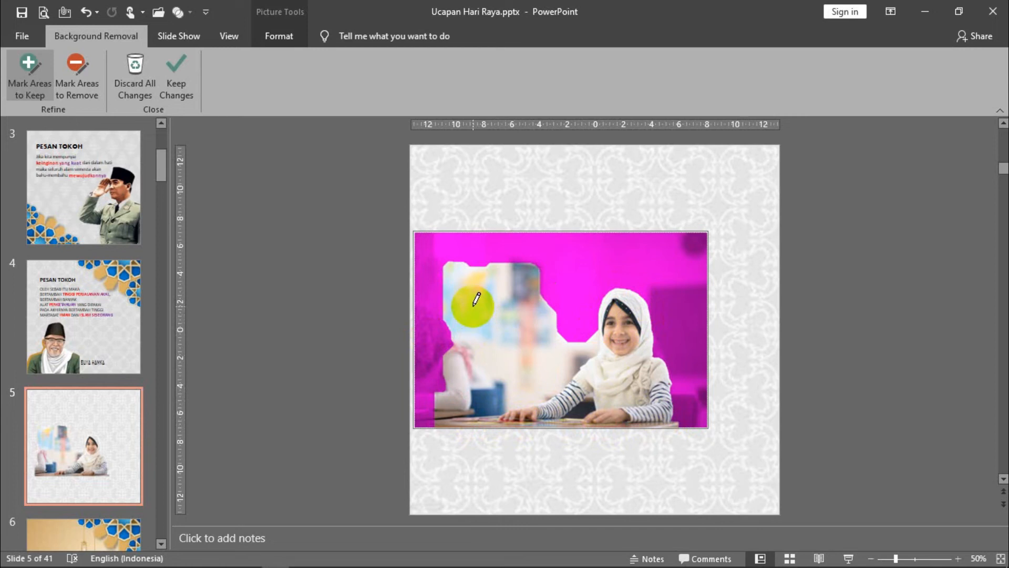
left_click_drag(682, 401, 692, 418)
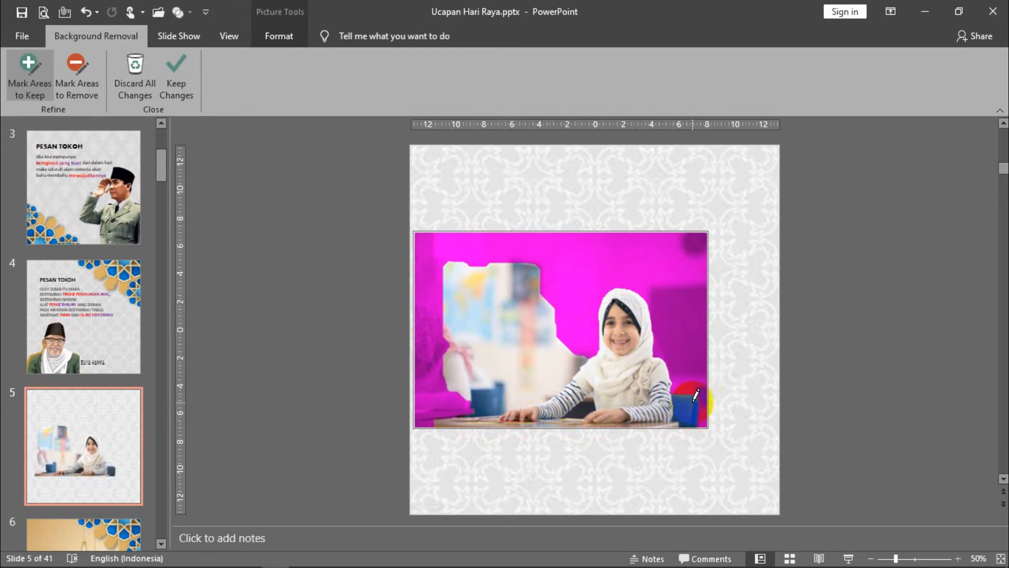
- Mark the blurred classroom background and the blue chair on the photo's far side from the girl for removal
left_click(78, 66)
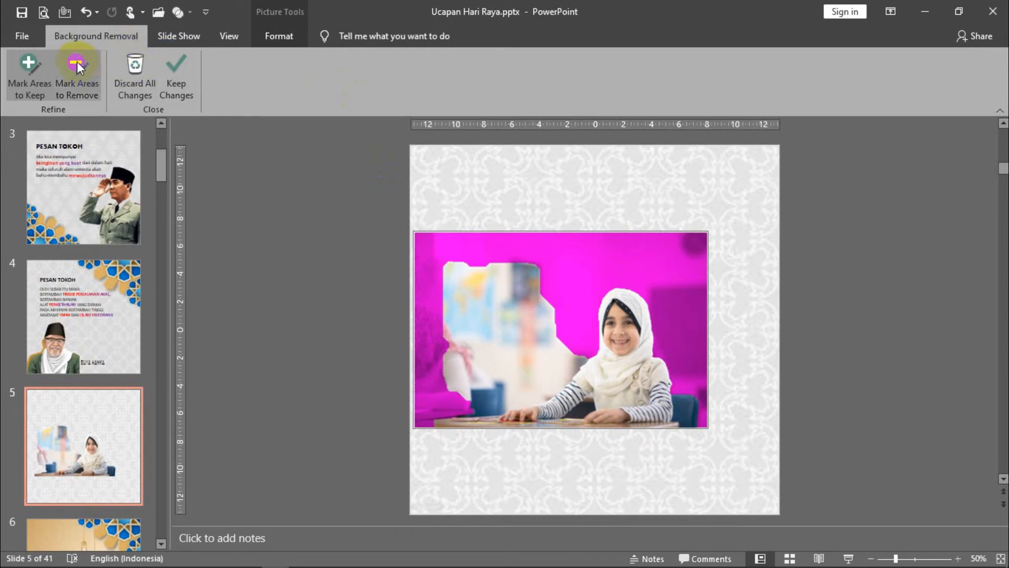
left_click(78, 67)
left_click_drag(461, 265, 468, 331)
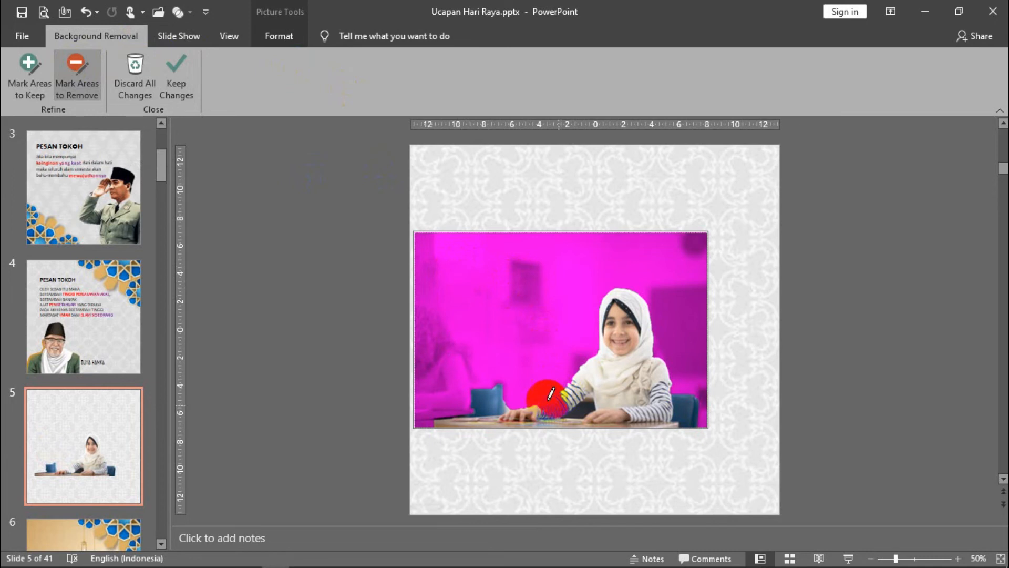
mouse_move(501, 394)
left_mouse_down()
mouse_move(478, 405)
mouse_move(501, 398)
left_mouse_up()
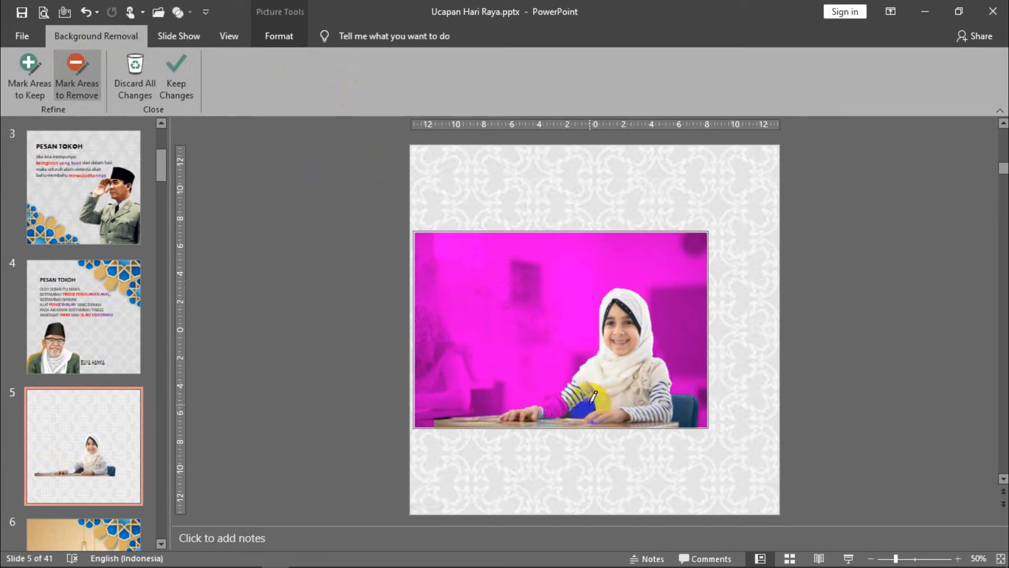
left_click(515, 297)
- Mark the girl's striped sleeve resting on the desk as an area to keep
left_click(20, 65)
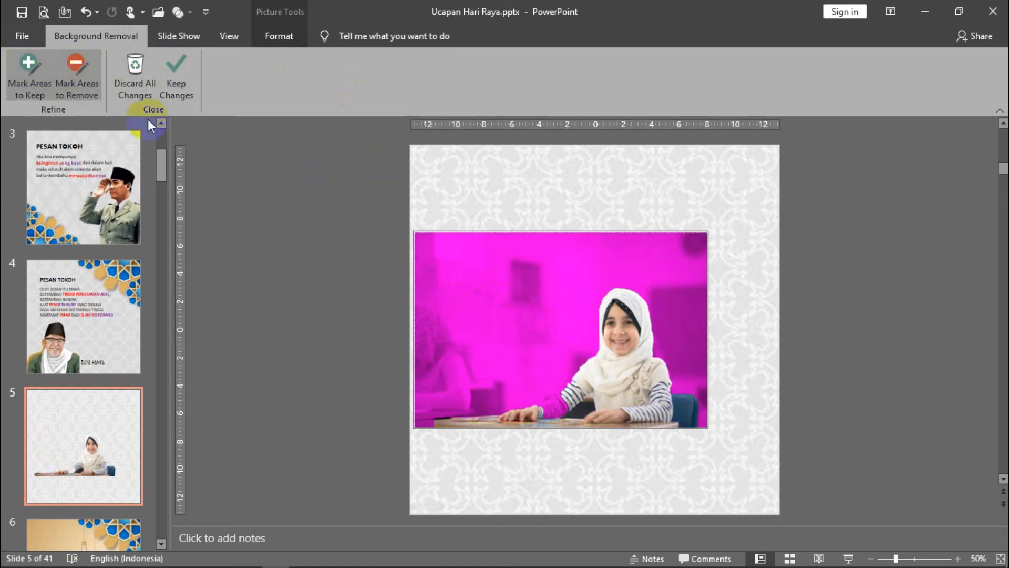
left_click(559, 402)
left_click_drag(565, 402, 544, 412)
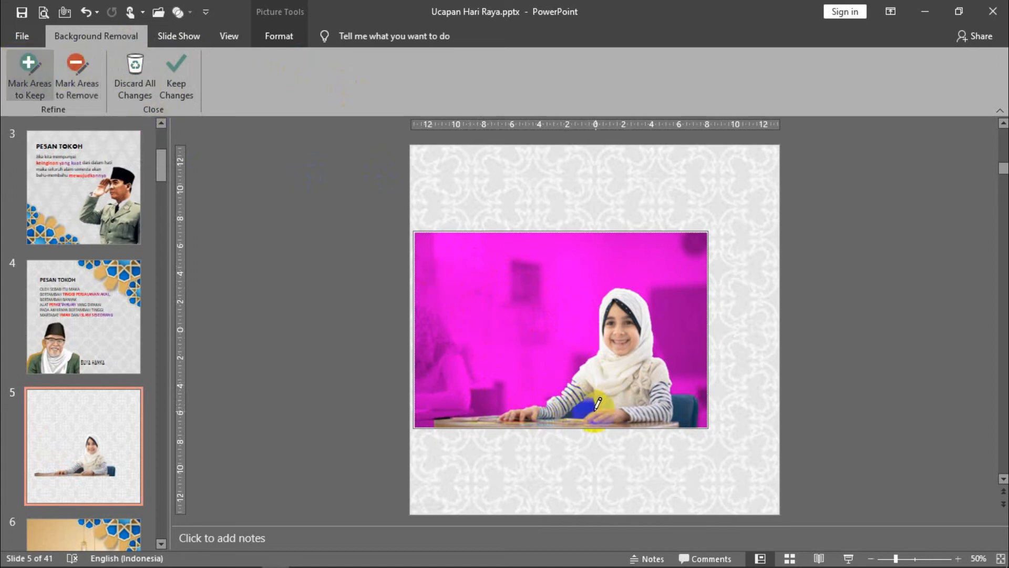
left_click_drag(545, 401, 551, 397)
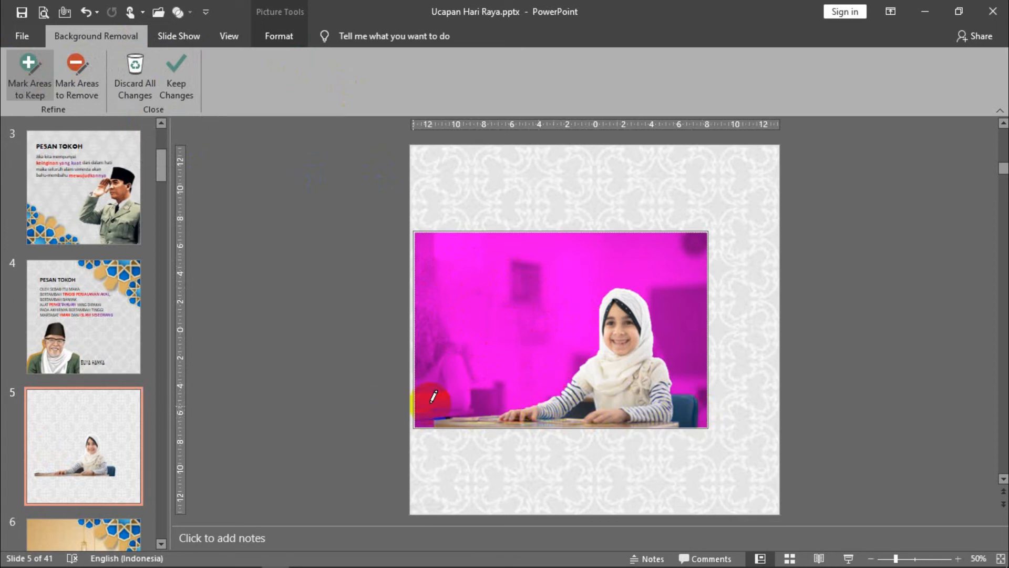
- Mark the dark gap between the girl's arm and body for removal and apply the background removal
left_click(70, 62)
left_click_drag(545, 388, 587, 394)
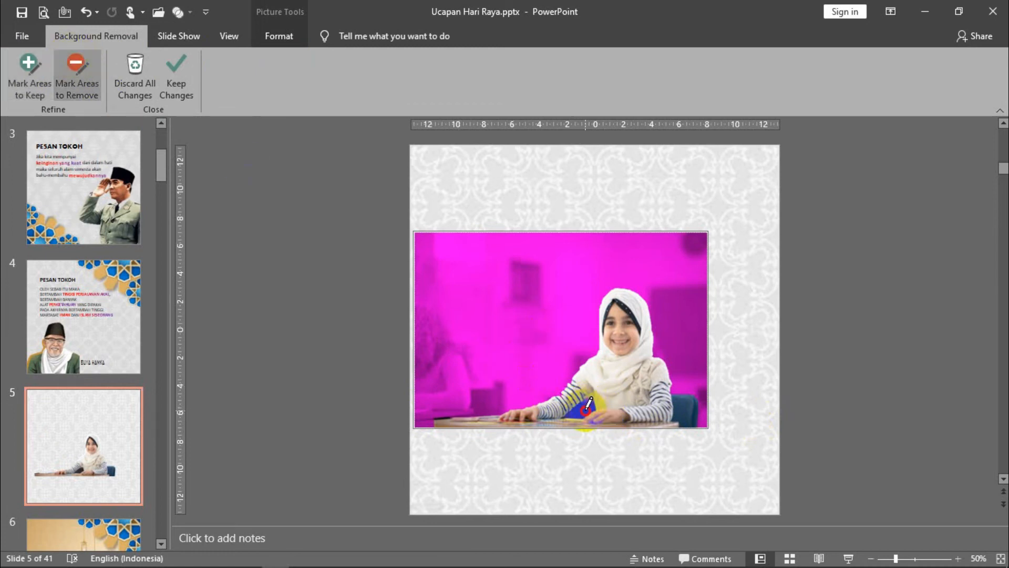
left_click(899, 321)
- Place the cut-out girl in the slide's lower-right corner, undo the pattern's accidental shift, and enlarge the cut-out to about 19.58 by 29.37 cm
left_click_drag(631, 362, 707, 457)
left_click_drag(496, 303, 472, 294)
left_click(85, 11)
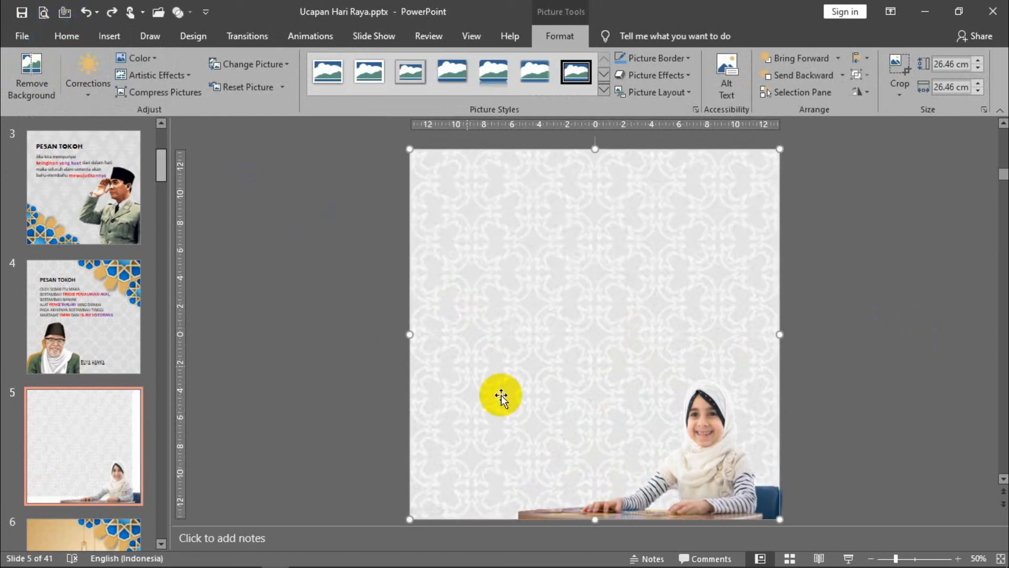
left_click(697, 460)
left_click_drag(499, 318, 424, 241)
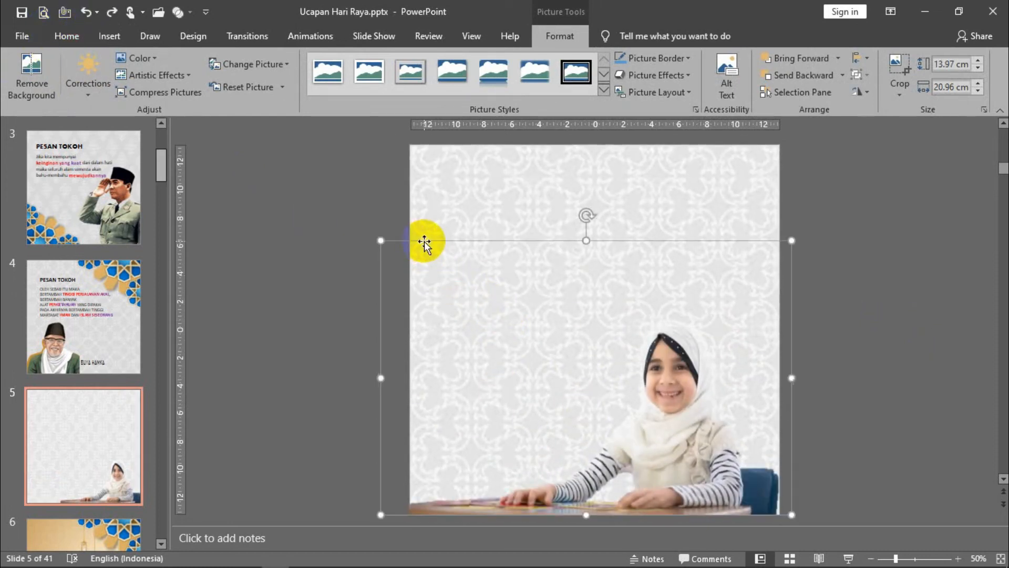
left_click(345, 318)
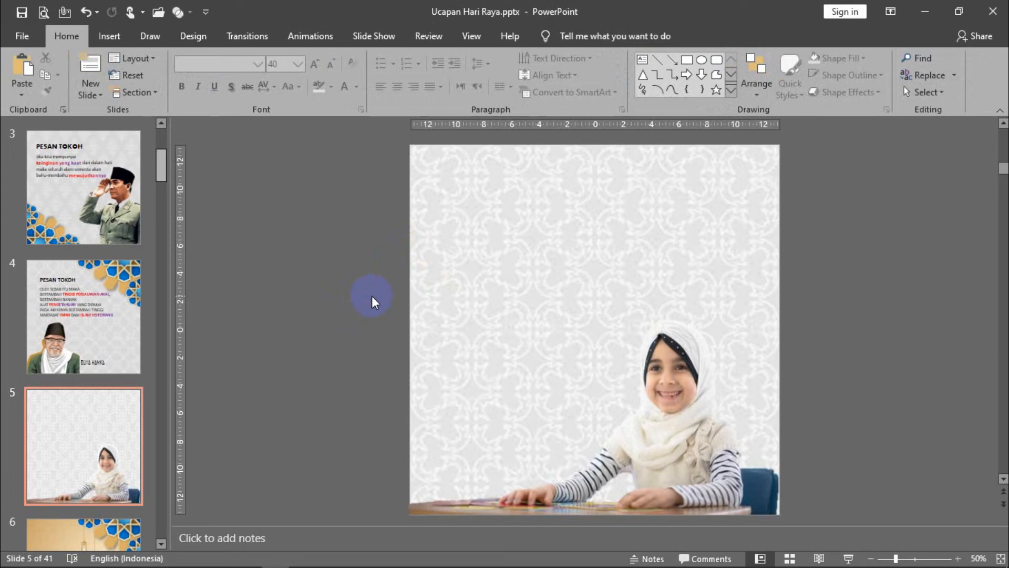
- Insert a text box in the slide's upper-left area containing "Anak,"
left_click(103, 29)
left_click(664, 68)
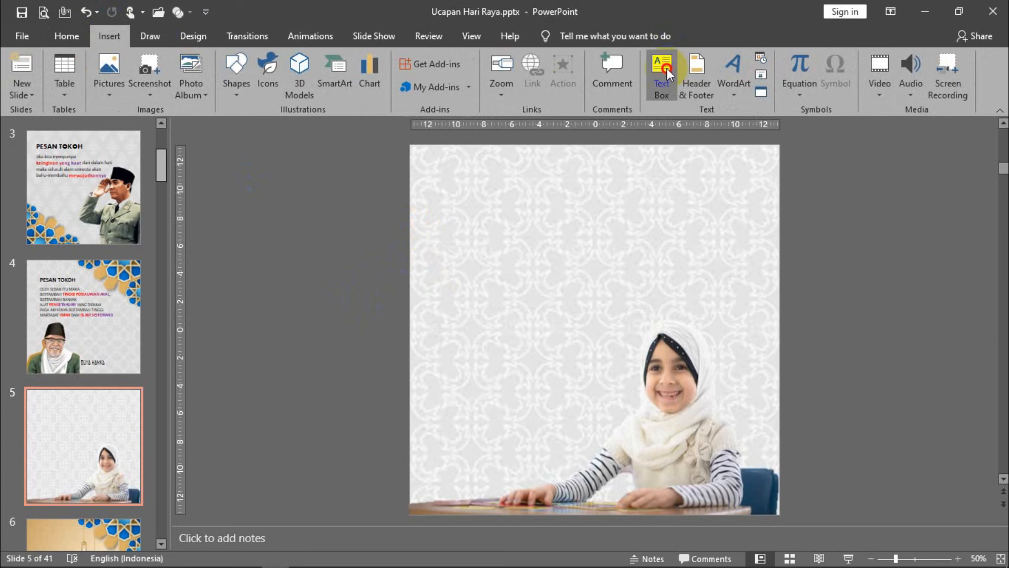
left_click_drag(468, 206, 606, 230)
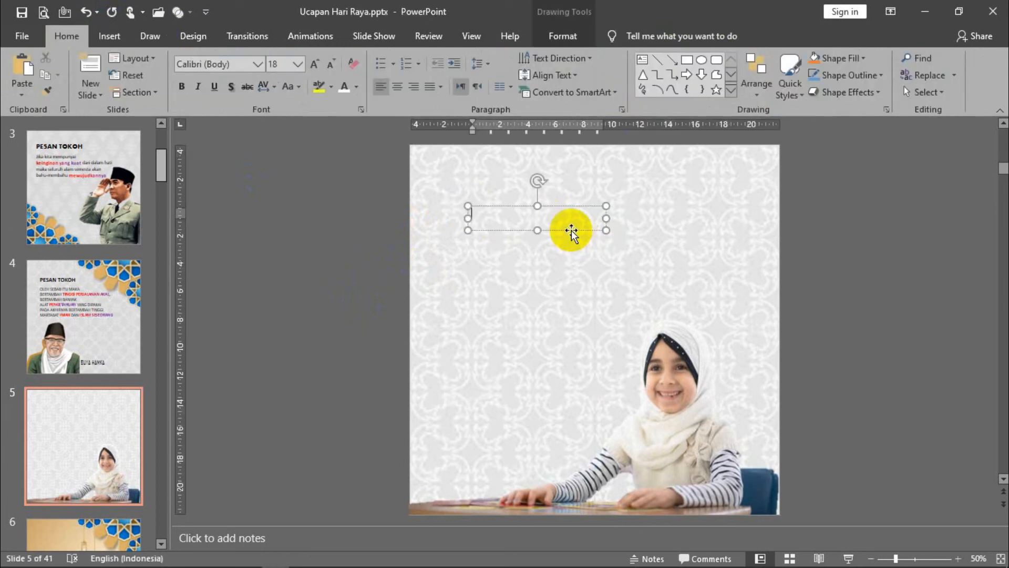
type("Anak,")
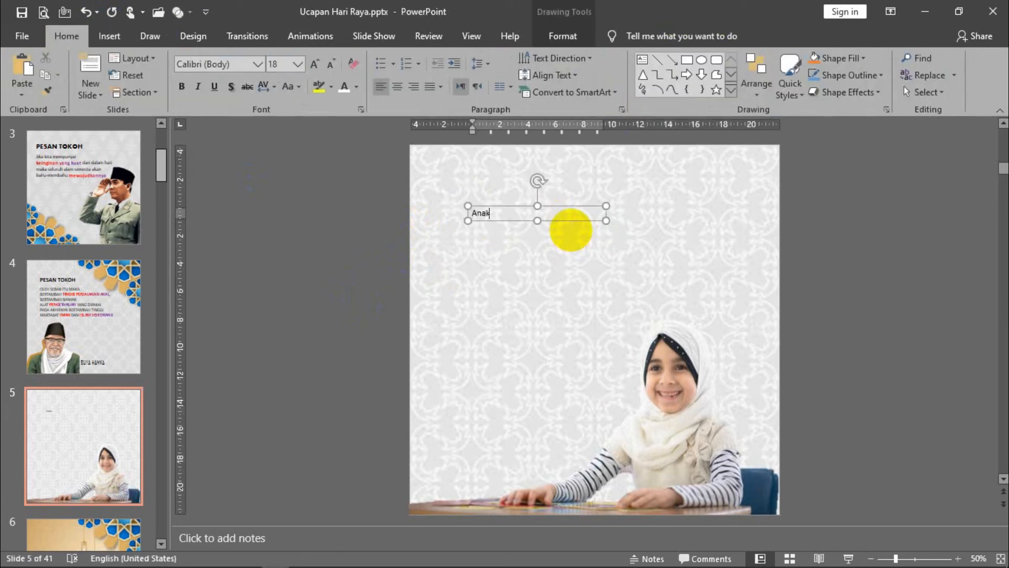
- Duplicate the "Anak," text box just below and replace its text with "Didiklah Ia sesuai jamannya"
double_click(486, 214)
left_click_drag(490, 221, 492, 247)
double_click(491, 243)
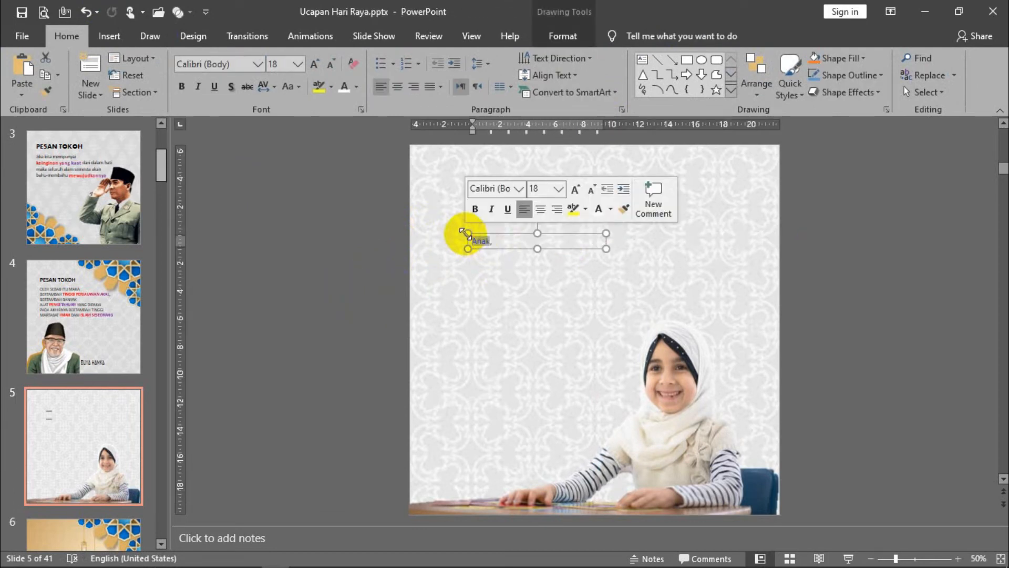
type("Didiklah")
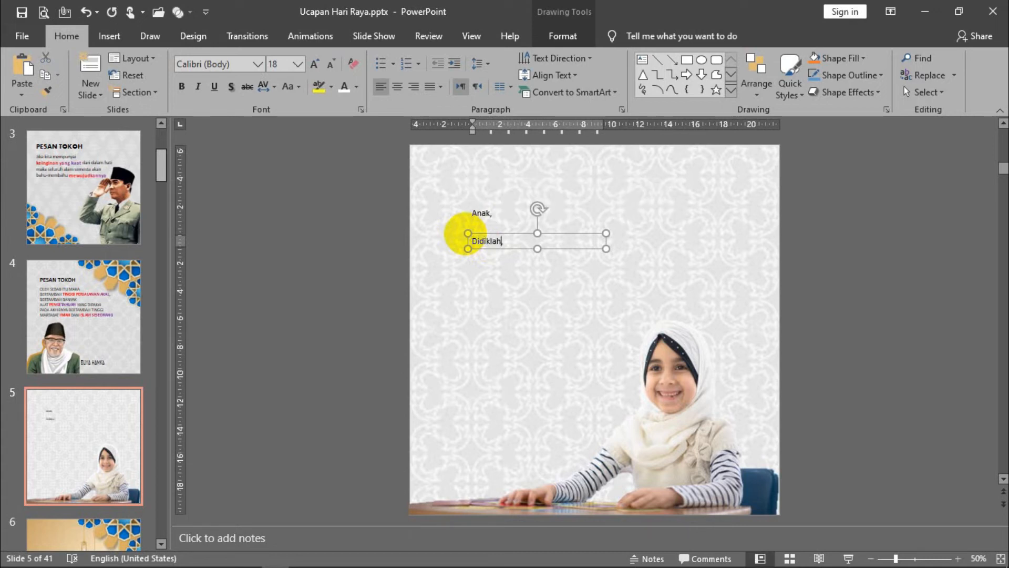
type(" la sesuai jamannya,")
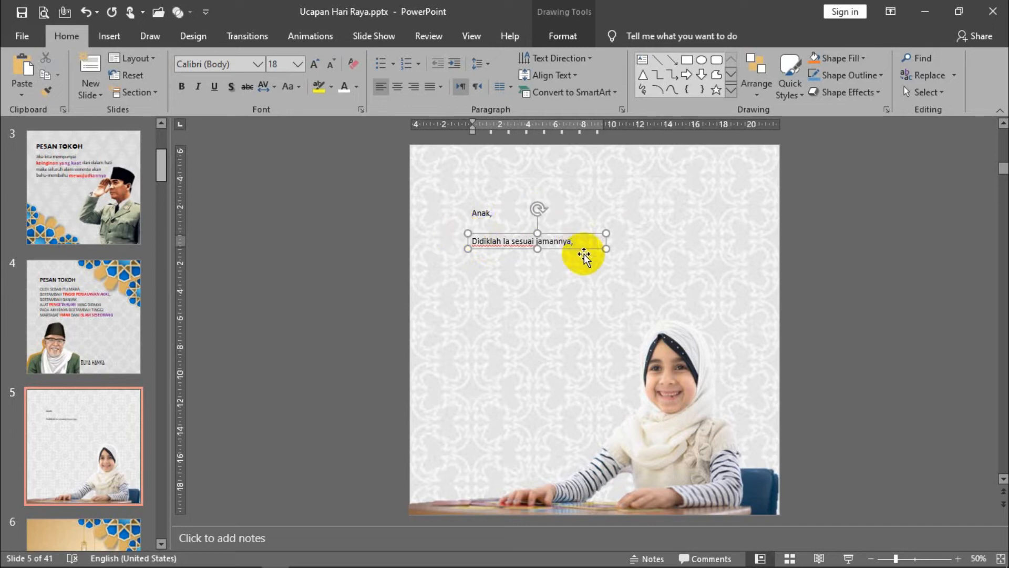
key("Delete")
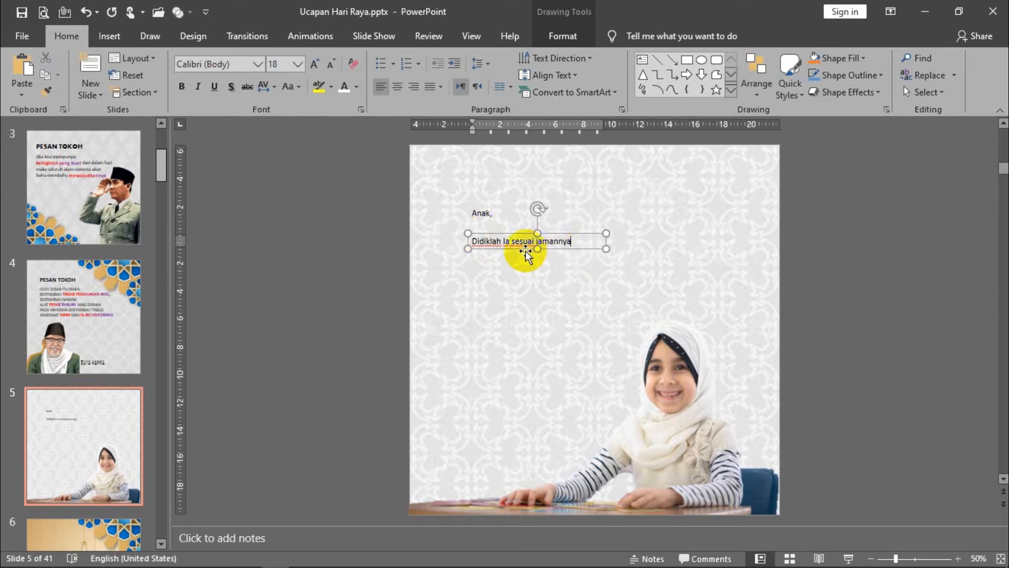
- Enlarge the "Anak," text to 48 pt
left_click(481, 208)
left_click(315, 64)
left_click(315, 64)
left_click(316, 64)
left_click(316, 64)
left_click(317, 62)
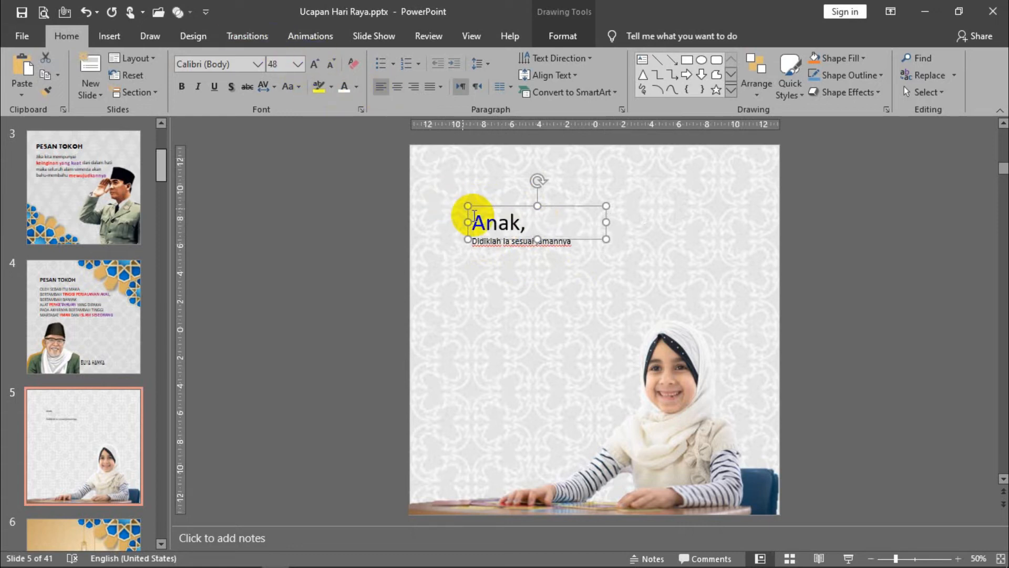
- Move the "Didiklah Ia sesuai jamannya" text box down to leave a gap below "Anak,"
left_click(538, 248)
left_click(535, 246)
left_click(508, 220)
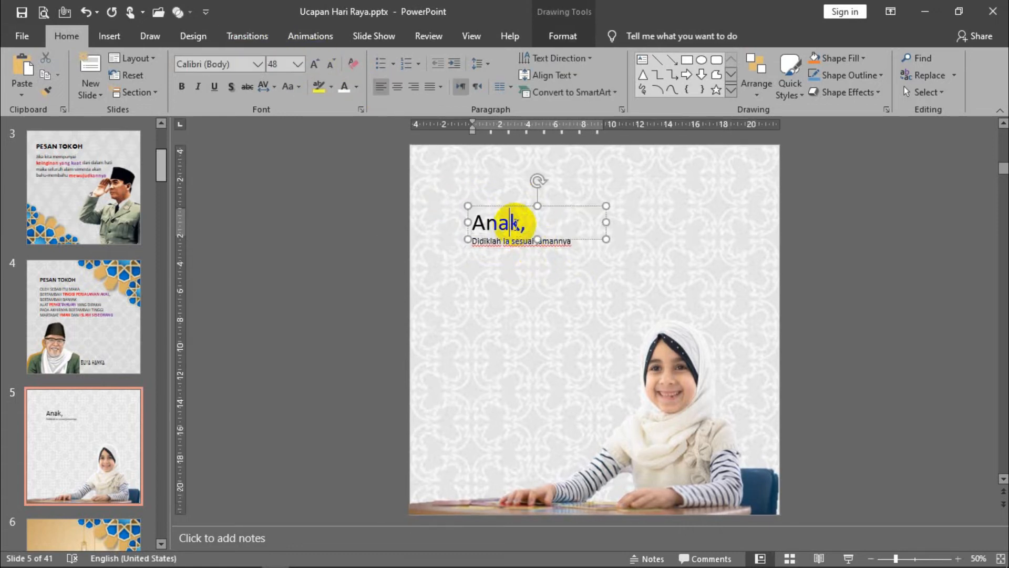
left_click(519, 243)
left_click_drag(516, 281, 514, 297)
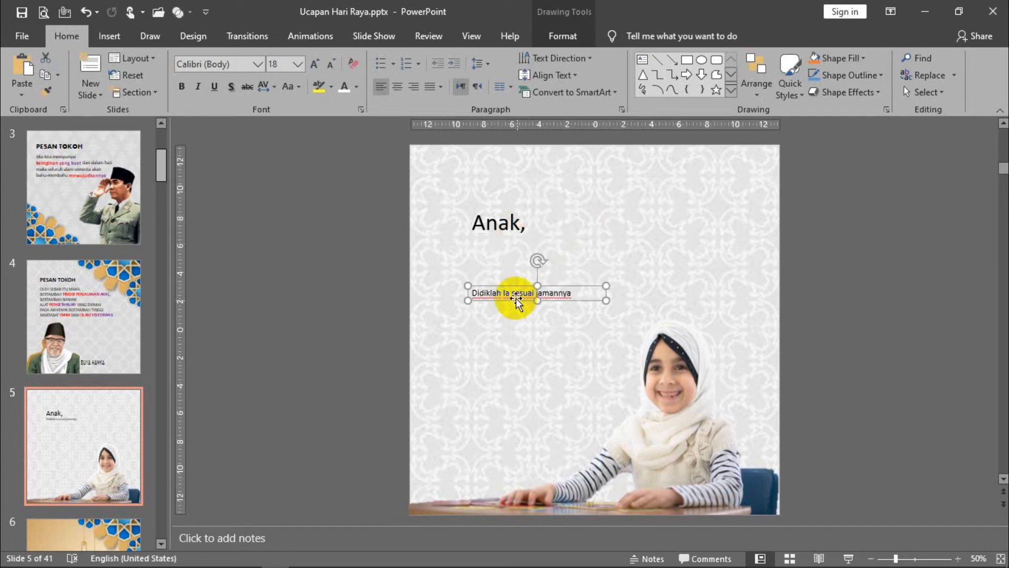
- Widen the "Anak," text box and reposition it above the "Didiklah Ia sesuai jamannya" line
left_click(514, 221)
left_click(504, 293)
left_click(503, 225)
left_click_drag(532, 205, 682, 173)
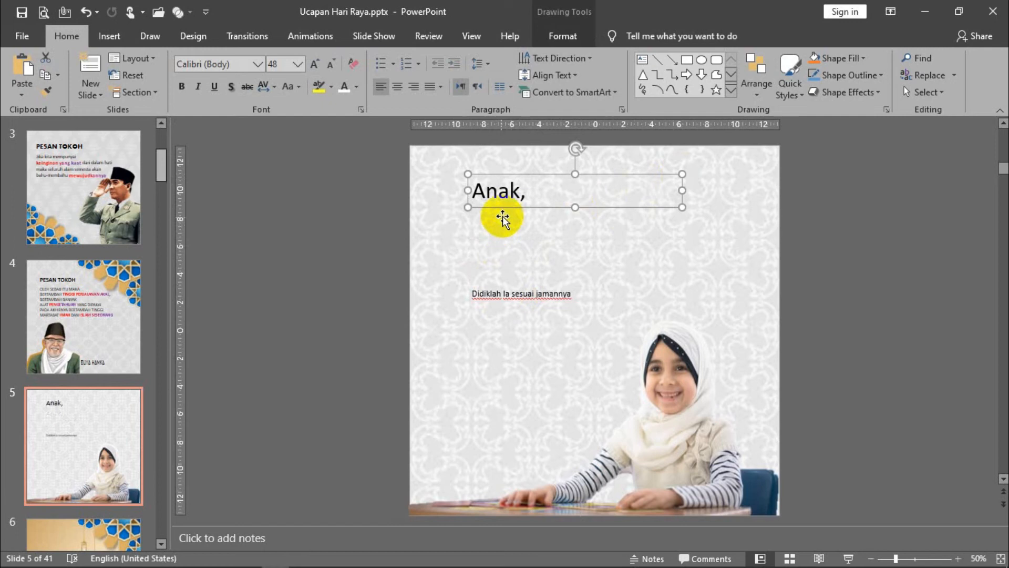
left_click_drag(509, 208, 479, 288)
- Set "Anak," to 80 pt and move the "Didiklah Ia sesuai jamannya" line further below it
left_click(315, 64)
left_click(314, 65)
left_click(315, 64)
left_click(315, 64)
left_click(315, 65)
left_click_drag(576, 252, 583, 232)
left_click(565, 293)
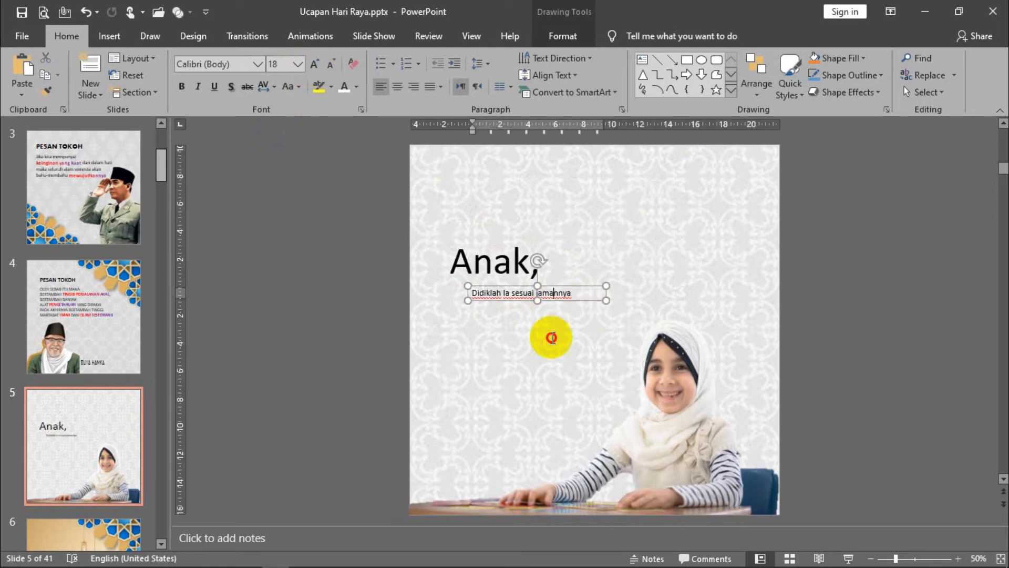
left_click_drag(494, 300, 484, 358)
- Color the "Anak," text with the dark pink from the recent colors
left_click(491, 265)
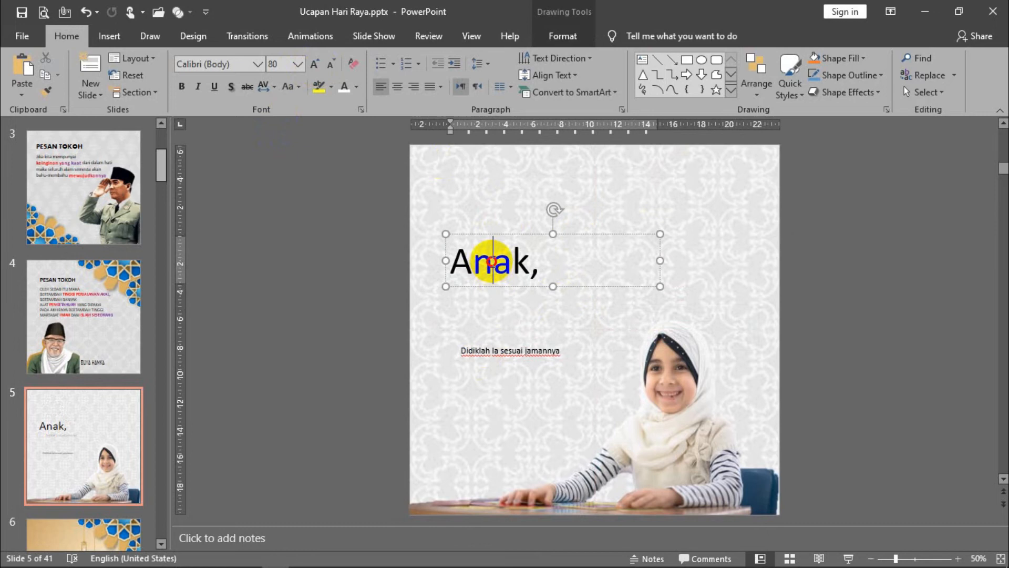
left_click_drag(540, 269, 439, 266)
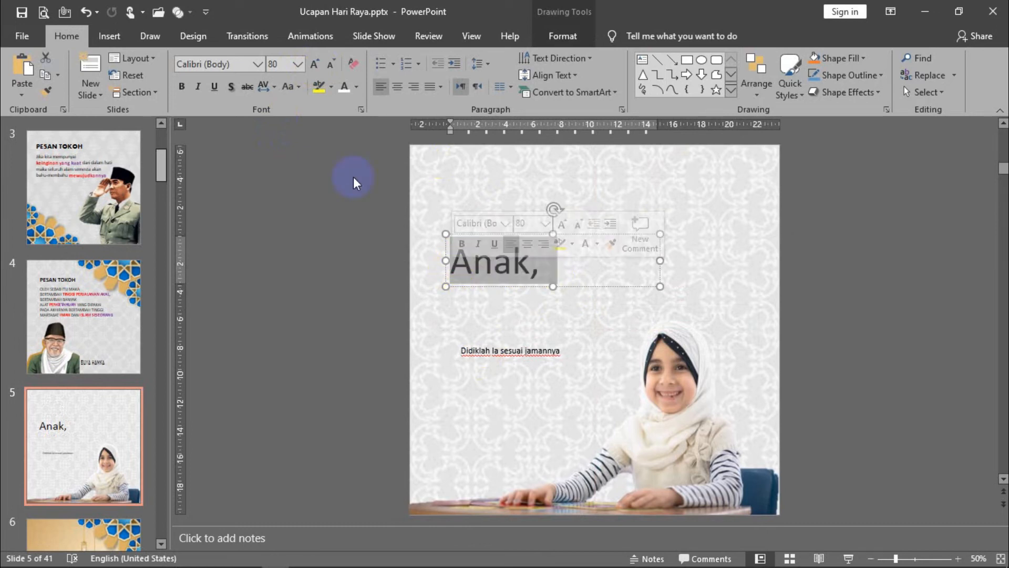
left_click(358, 87)
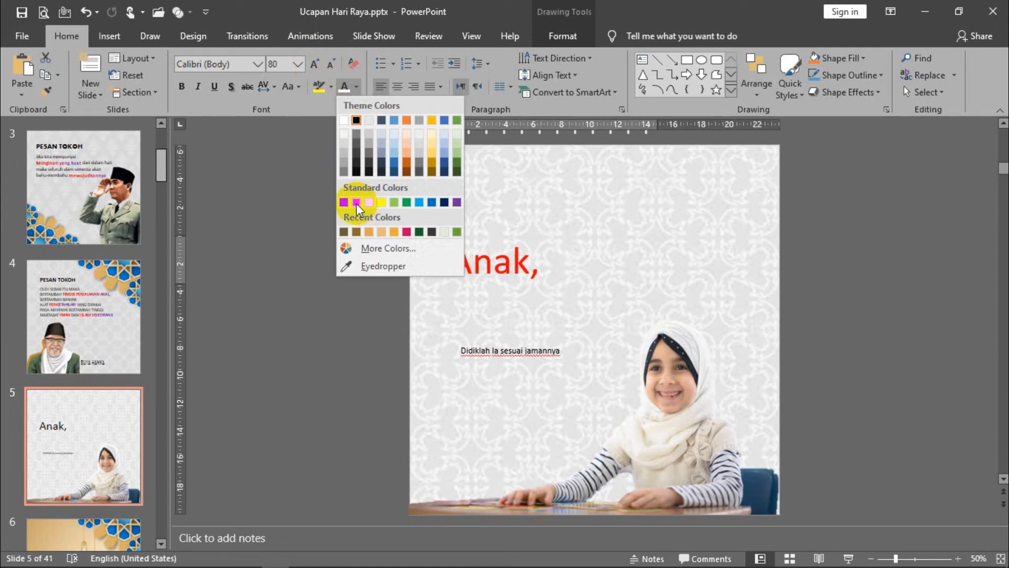
left_click(409, 232)
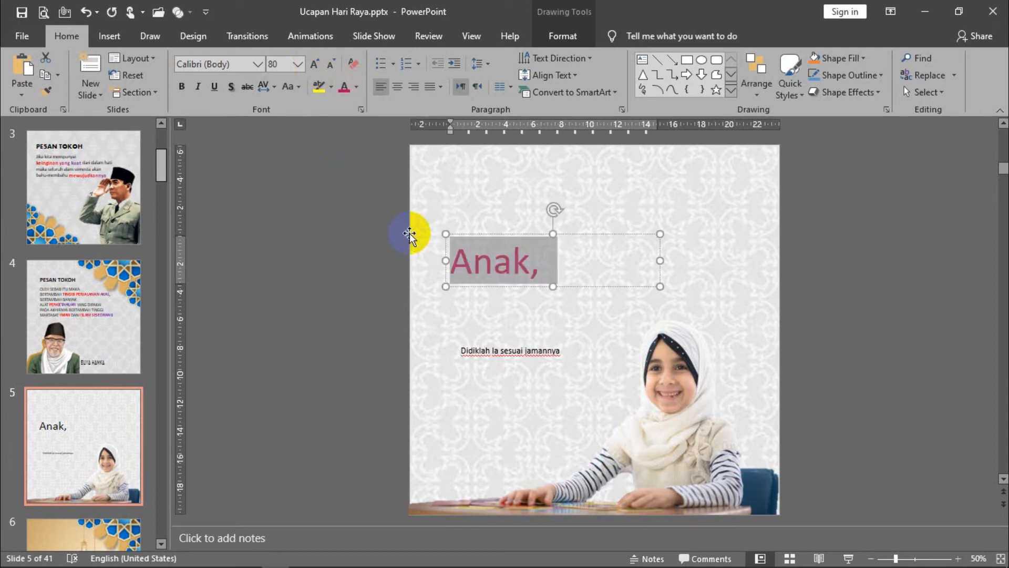
- Change the font of "Anak," to Amaze
left_click(259, 64)
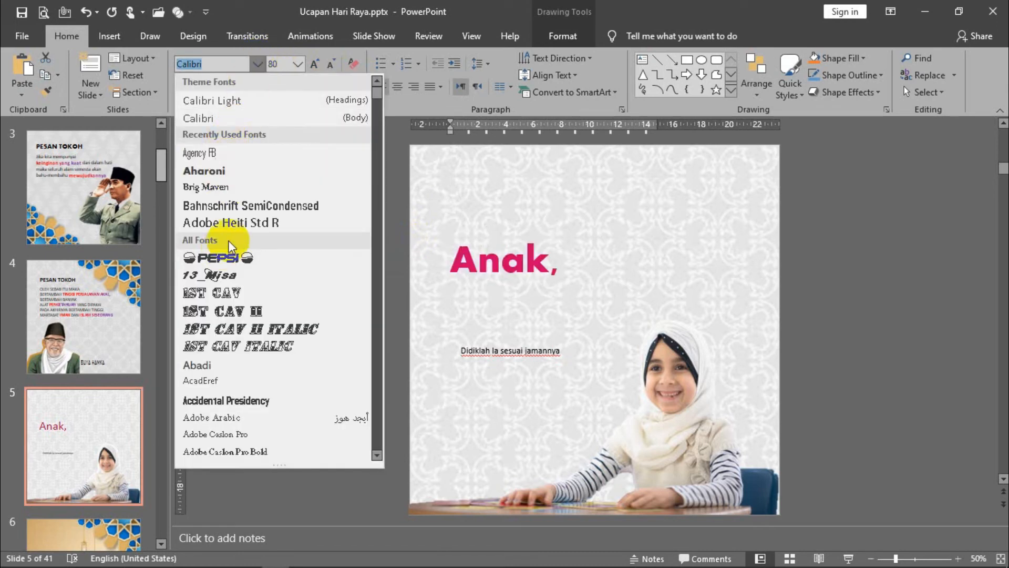
scroll(229, 248, "down", 10)
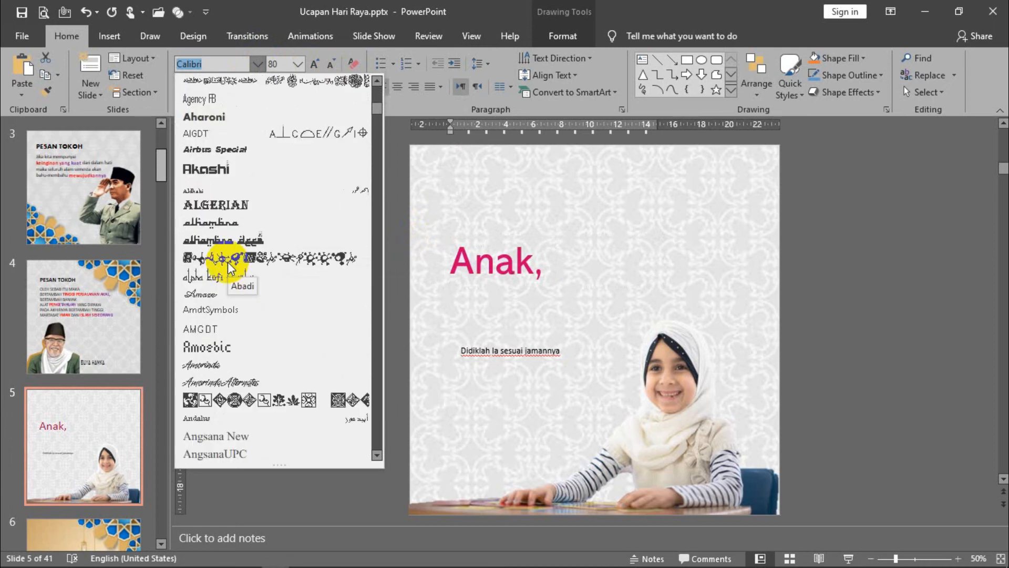
scroll(229, 265, "down", 2)
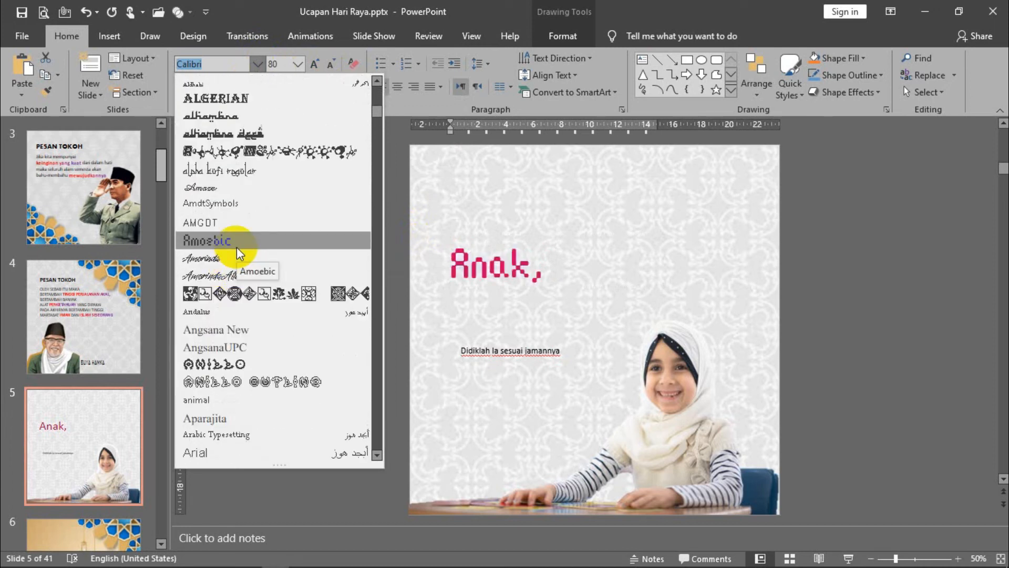
type("Amaze")
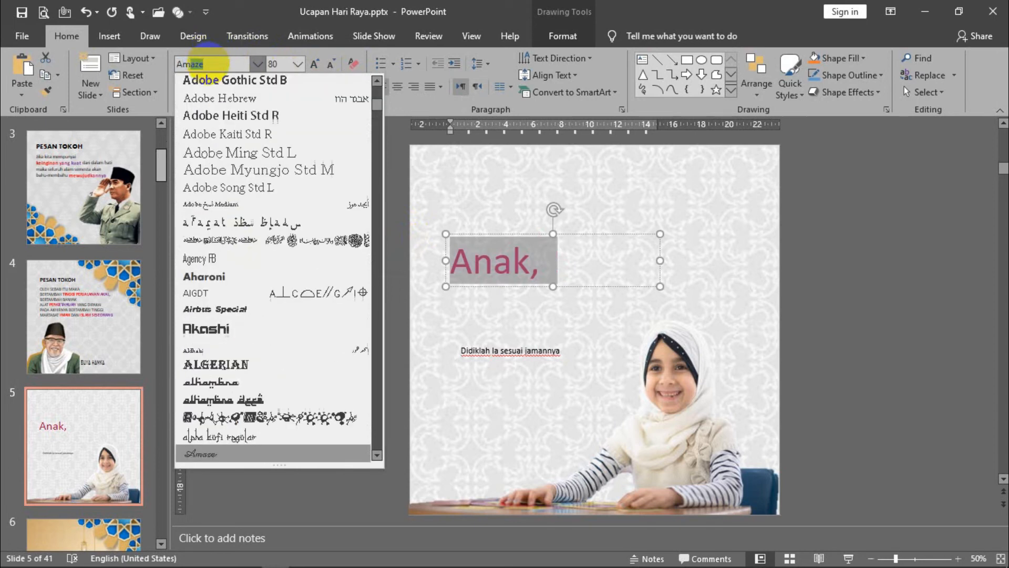
key("Return")
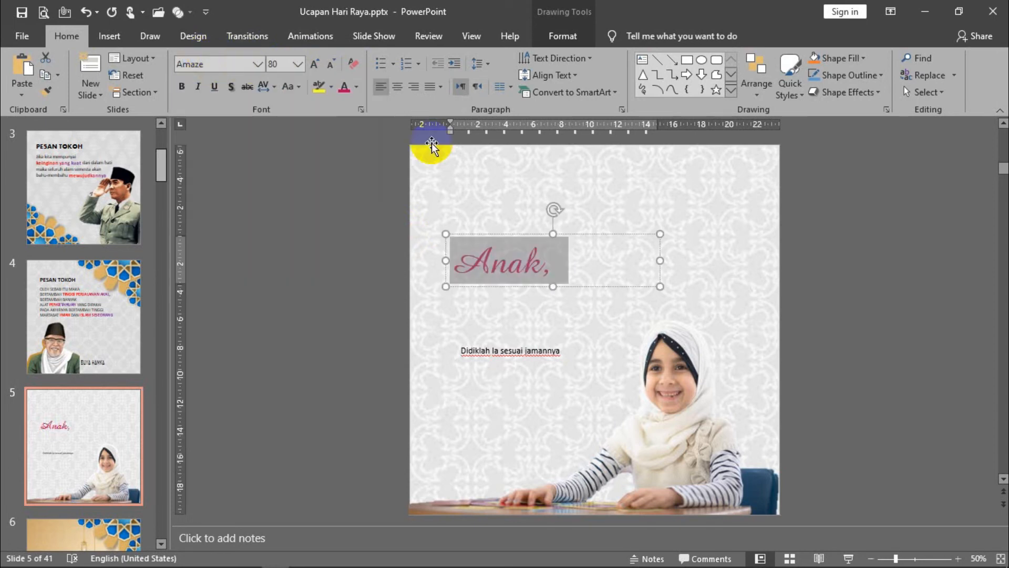
- Make "Anak," bold at 96 pt in a wider text box and move it slightly higher on the slide
left_click(181, 86)
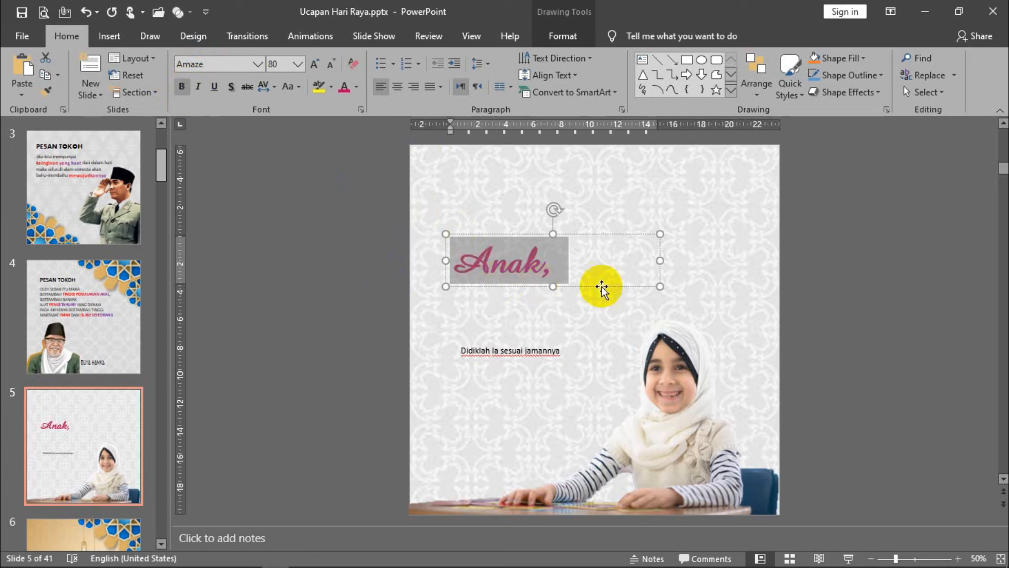
left_click_drag(661, 286, 714, 287)
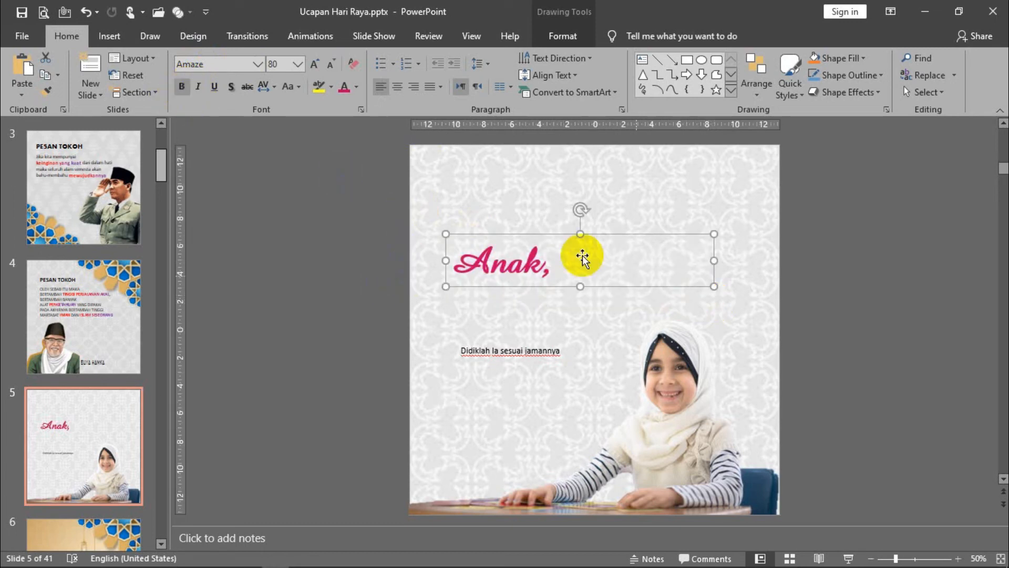
left_click(315, 64)
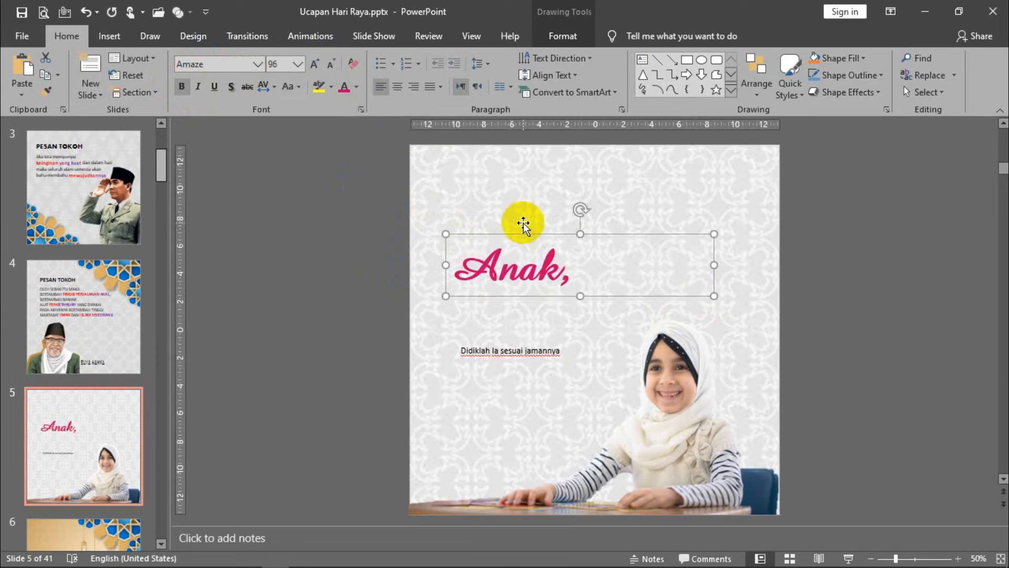
left_click_drag(513, 231, 506, 207)
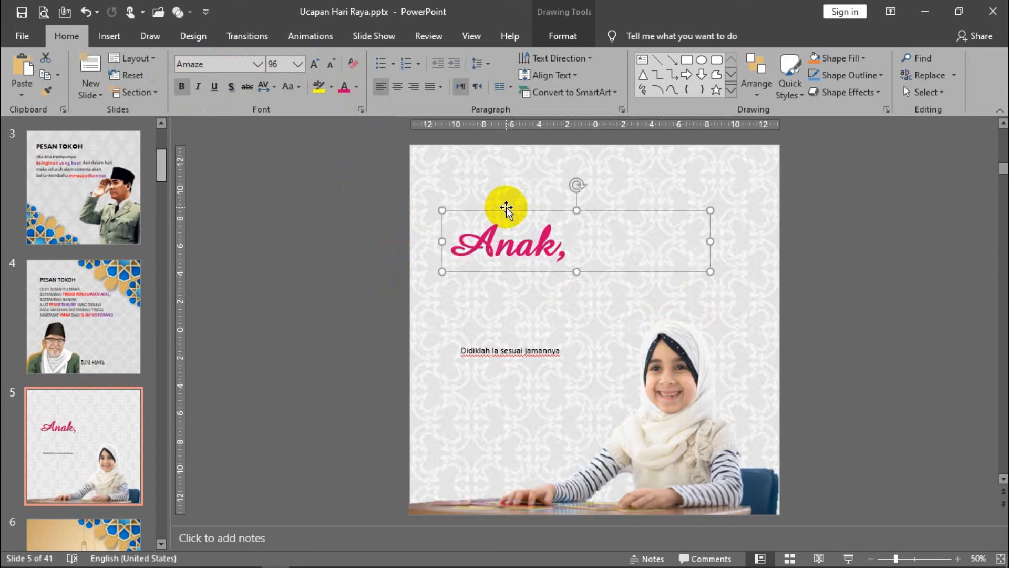
- Remove bold from "Anak," and place the "Didiklah Ia sesuai jamannya" line directly beneath it at 44 pt in a wider text box
left_click(180, 89)
left_click_drag(495, 351, 485, 272)
left_click(314, 64)
left_click(314, 64)
left_click(314, 64)
left_click(314, 64)
left_click_drag(591, 292, 752, 304)
left_click(315, 63)
left_click(315, 63)
left_click(315, 63)
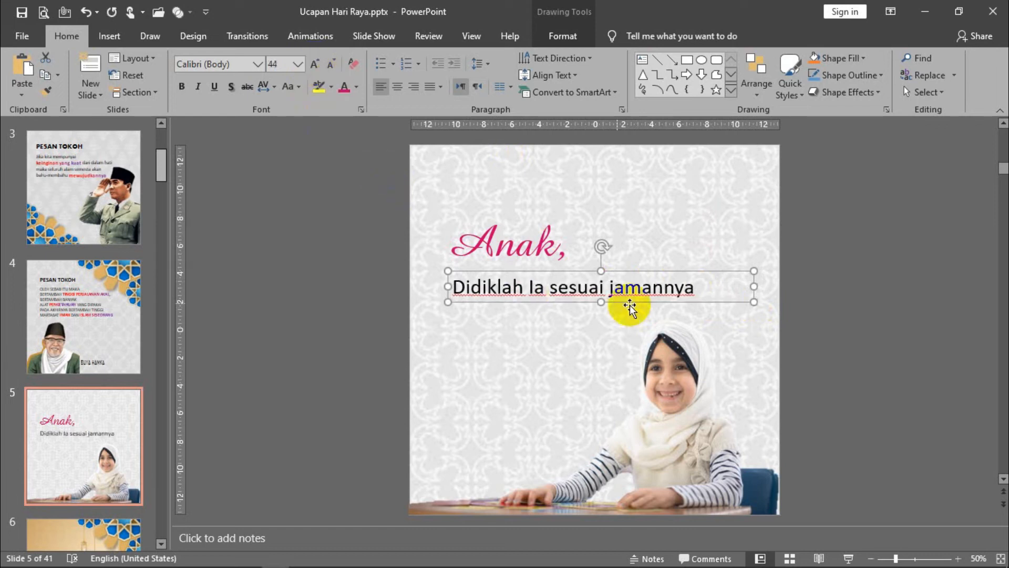
- Make the "Didiklah Ia sesuai jamannya" line bold and change its font to Bahnschrift SemiCondensed
left_click_drag(693, 286, 441, 287)
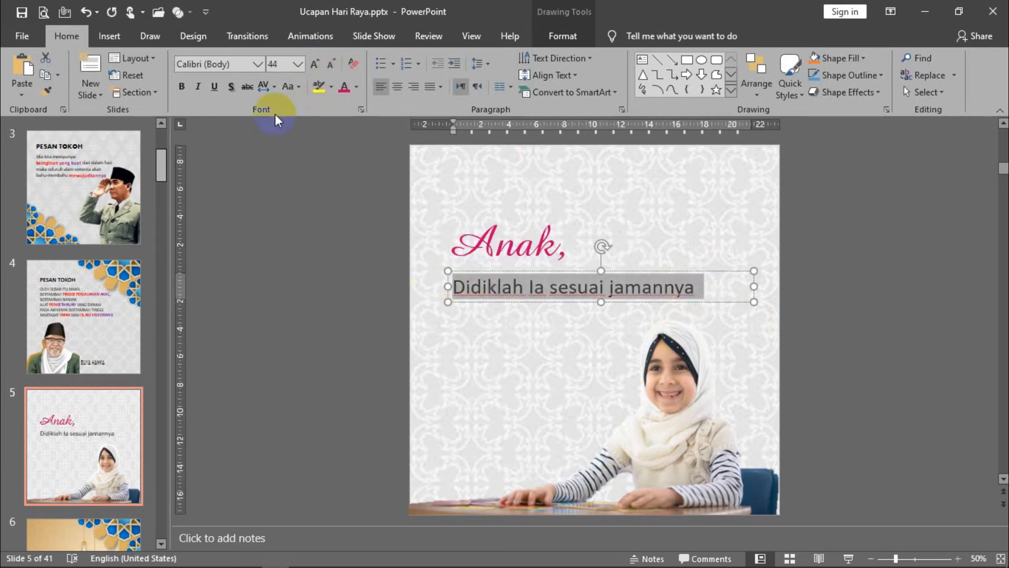
left_click(182, 87)
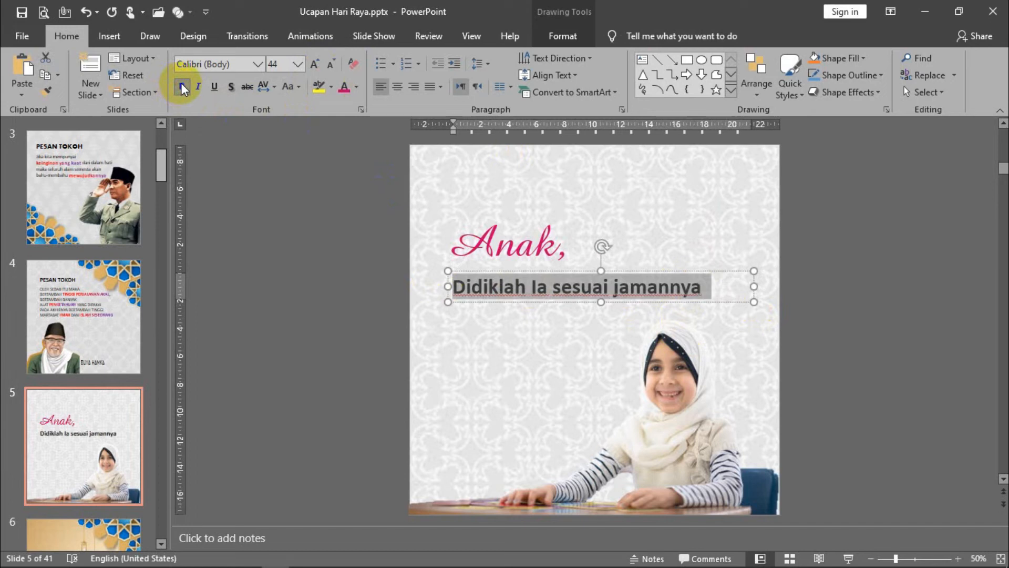
left_click(253, 66)
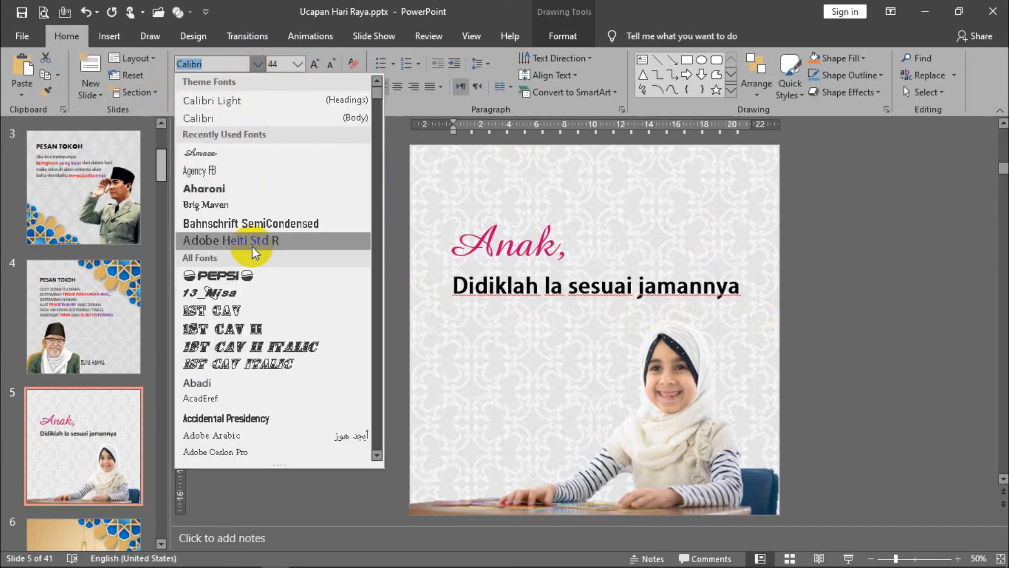
left_click(254, 229)
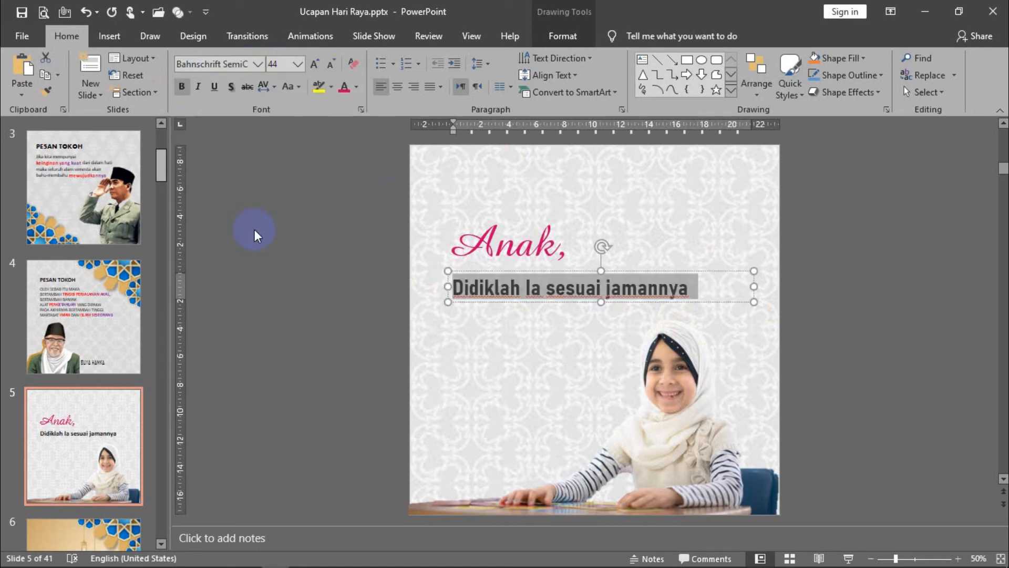
- Change "Ia" to lowercase "ia" in the line below "Anak," and color the whole line standard blue
left_click(532, 290)
key("Delete")
type("i")
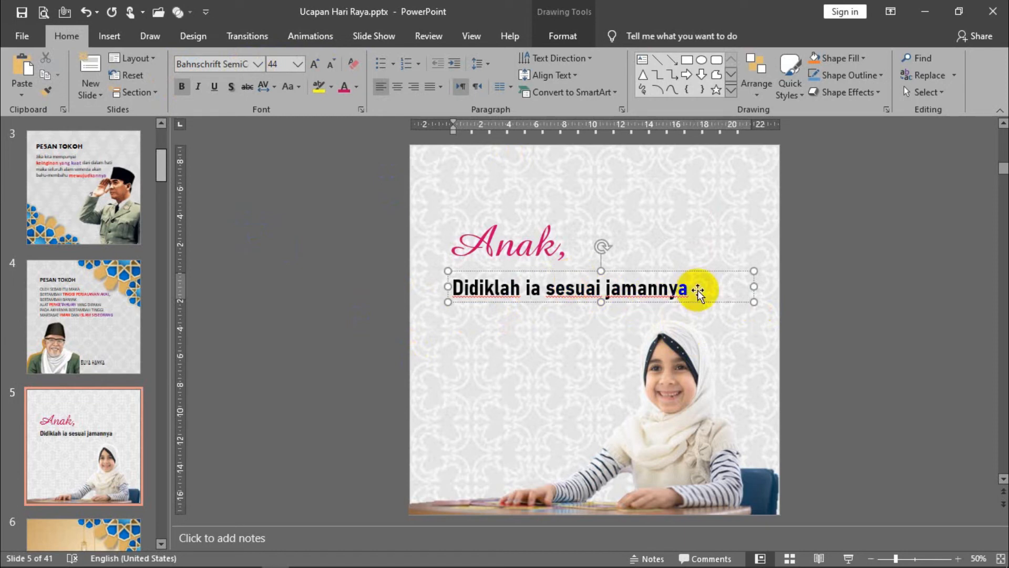
left_click(682, 271)
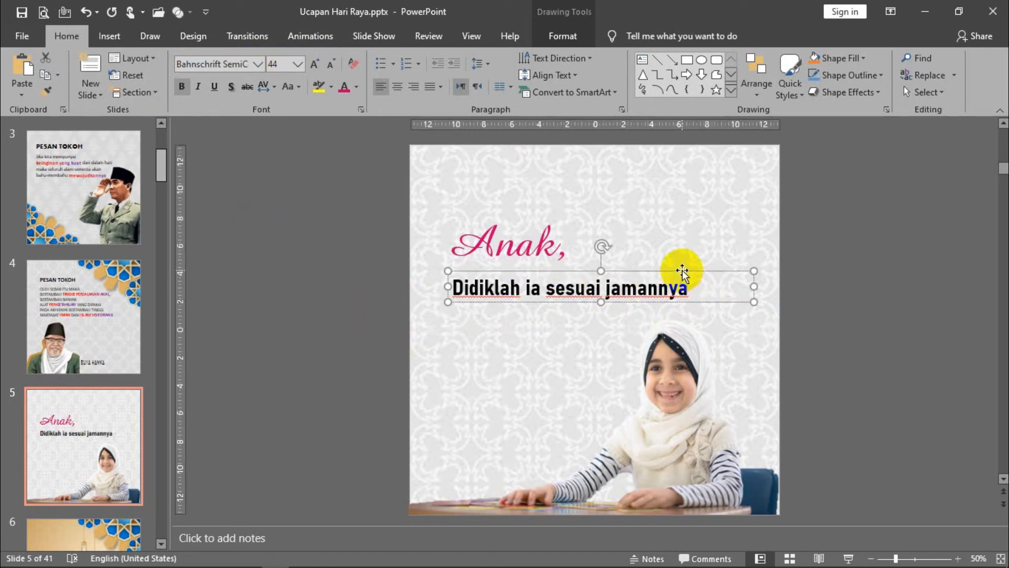
left_click(357, 86)
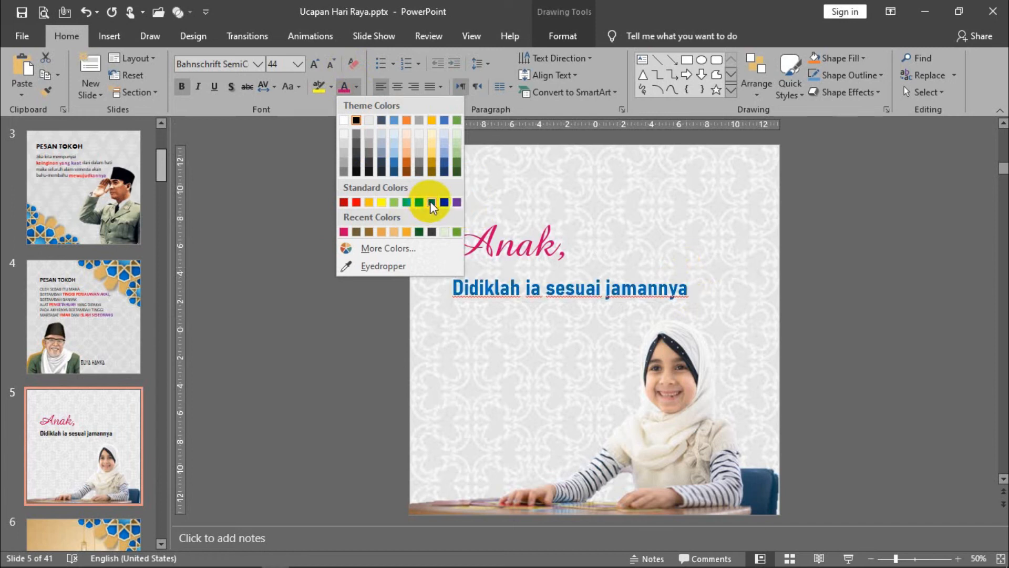
left_click(431, 202)
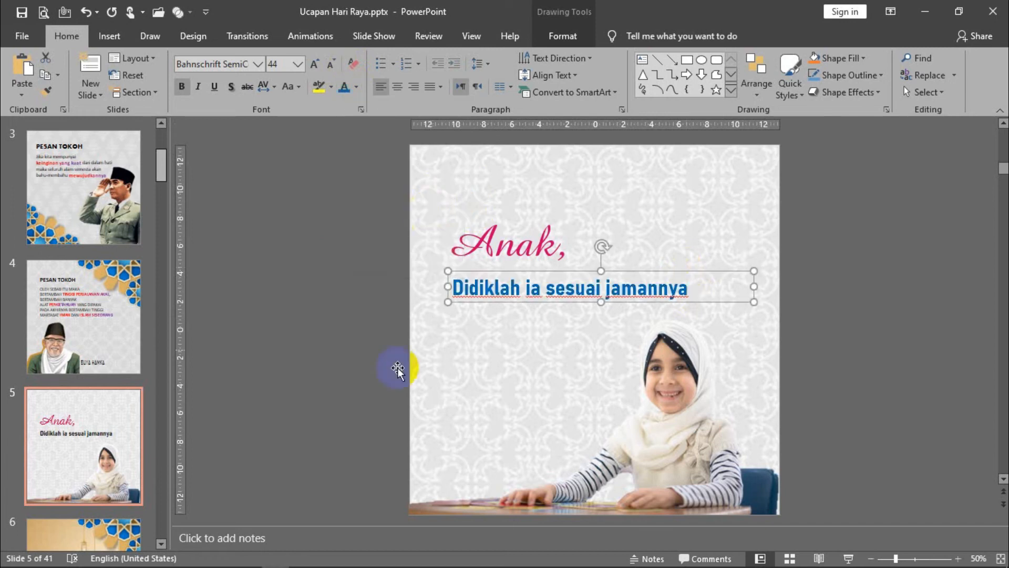
- Move the blue "Didiklah ia sesuai jamannya" line slightly up, closer to "Anak,"
left_click(513, 265)
left_click(501, 283)
left_click_drag(498, 271, 498, 263)
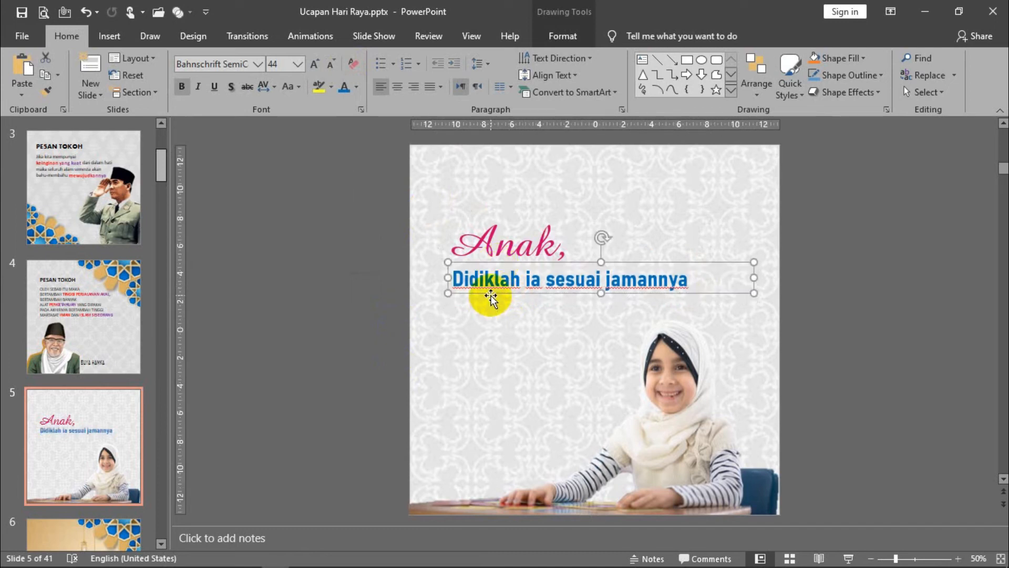
- Duplicate the blue line below itself, narrow the copy's text box to end before the girl, and set its text to 32 pt
left_click_drag(490, 296, 491, 338)
left_click_drag(753, 332, 623, 404)
left_click_drag(534, 345, 436, 313)
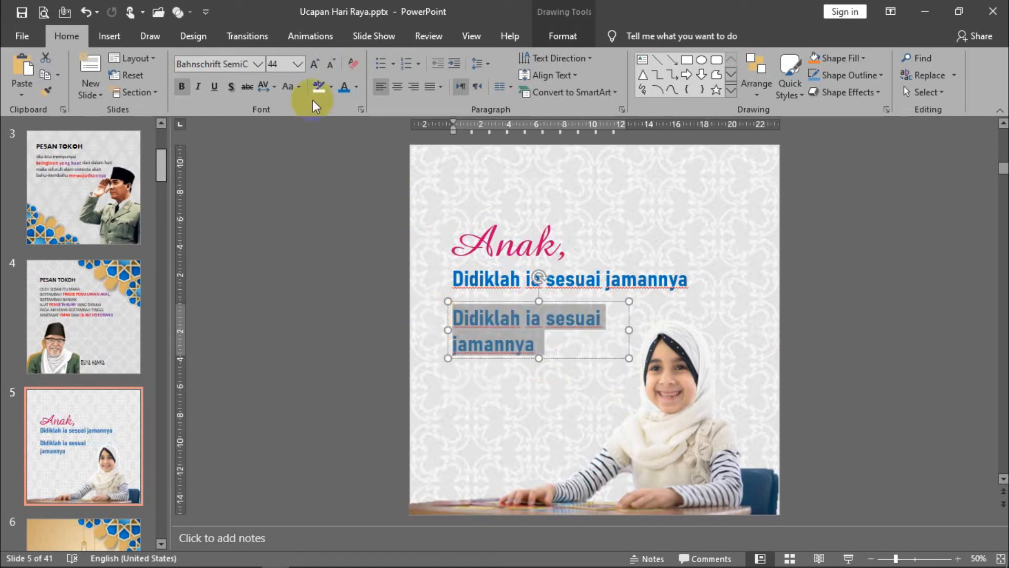
left_click(333, 62)
left_click(333, 63)
left_click(335, 64)
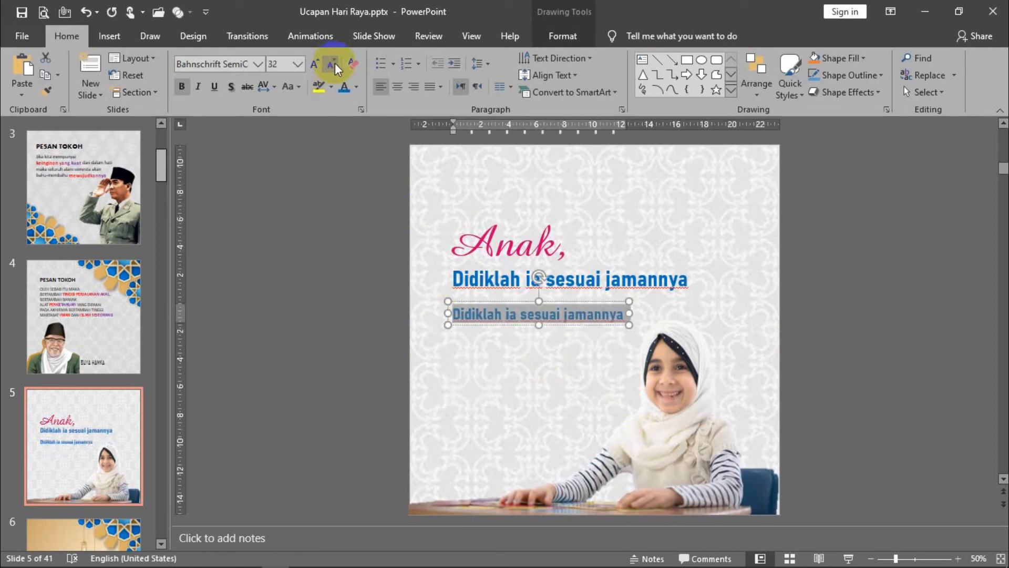
- Replace the copied text with “Didiklah anak-anakmu sesuai jamannya, karena mereka hidup bukan di jamammu
type("\"Didiklah anak-anank")
key("BackSpace")
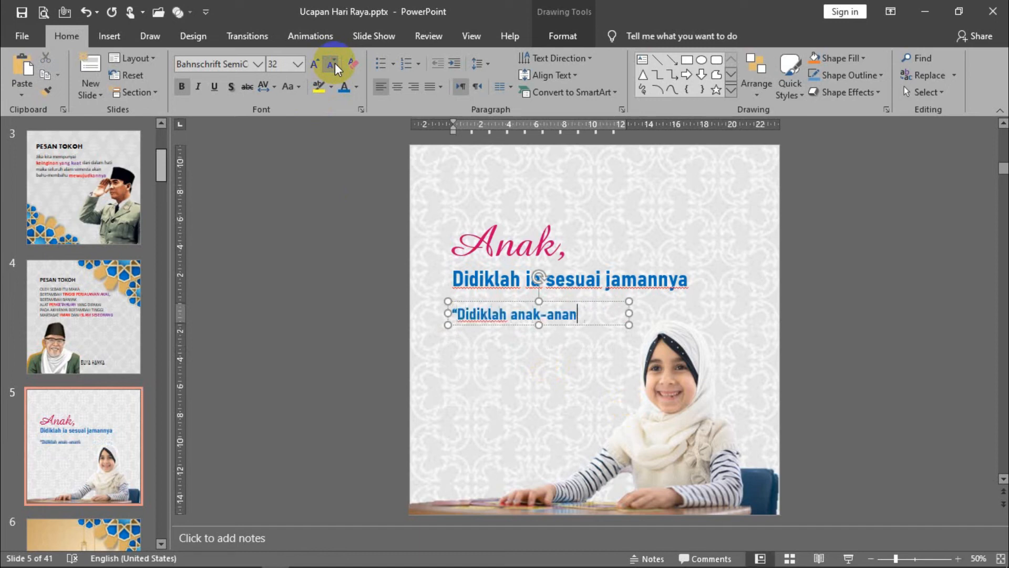
type("kmu sesuai jamann")
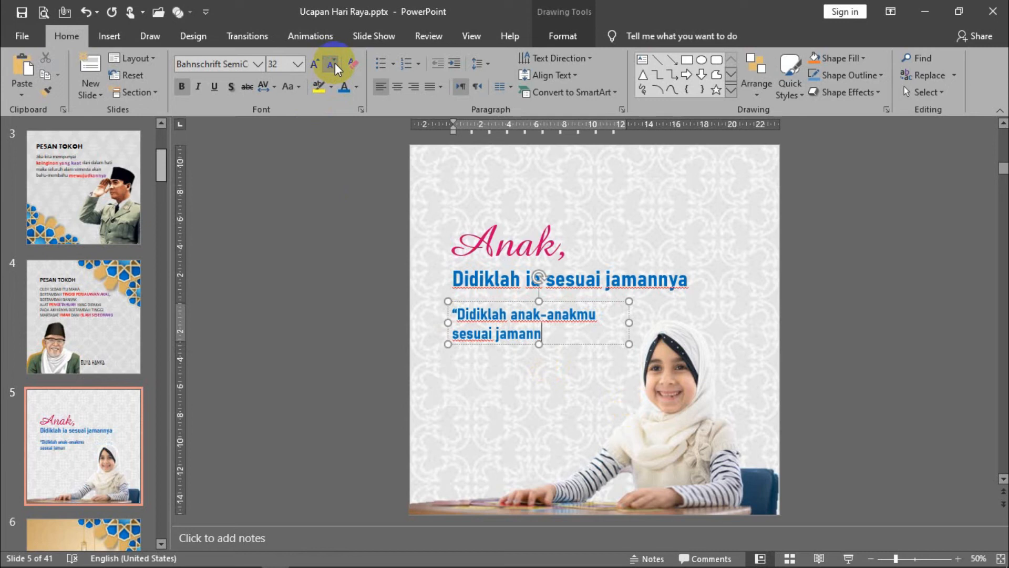
type("ya, karena mereka ")
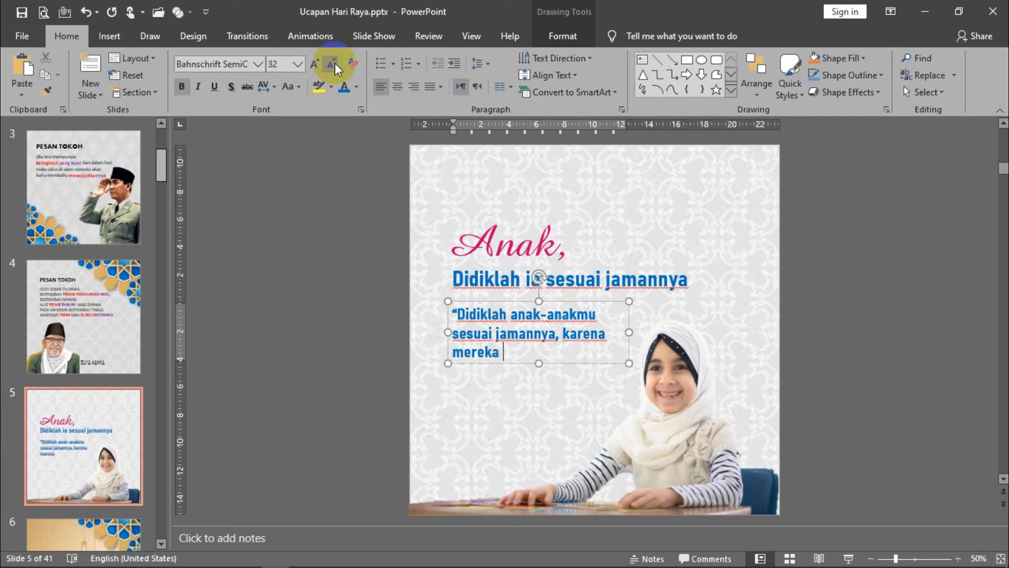
type("hidup bukan di jam")
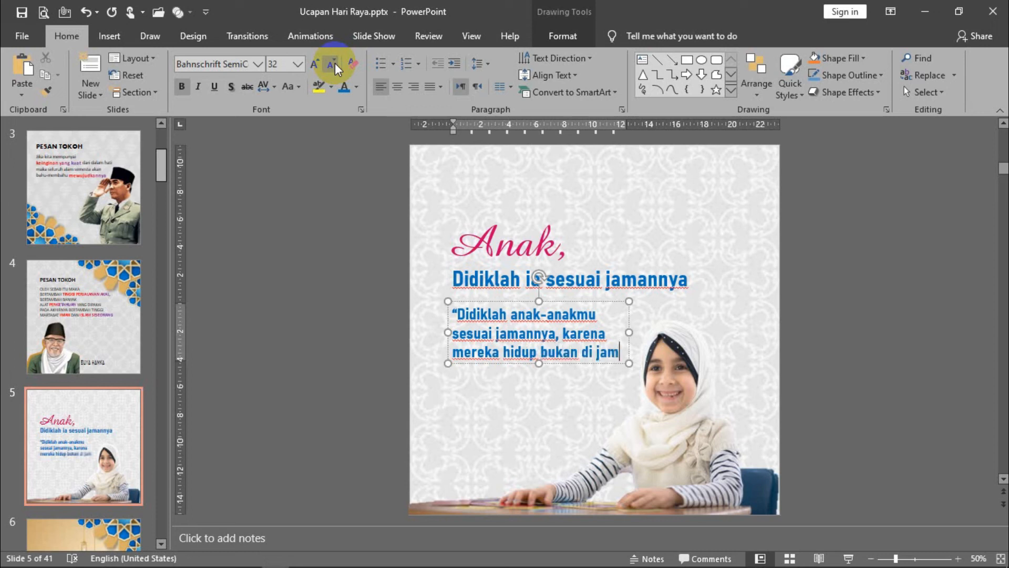
type("am")
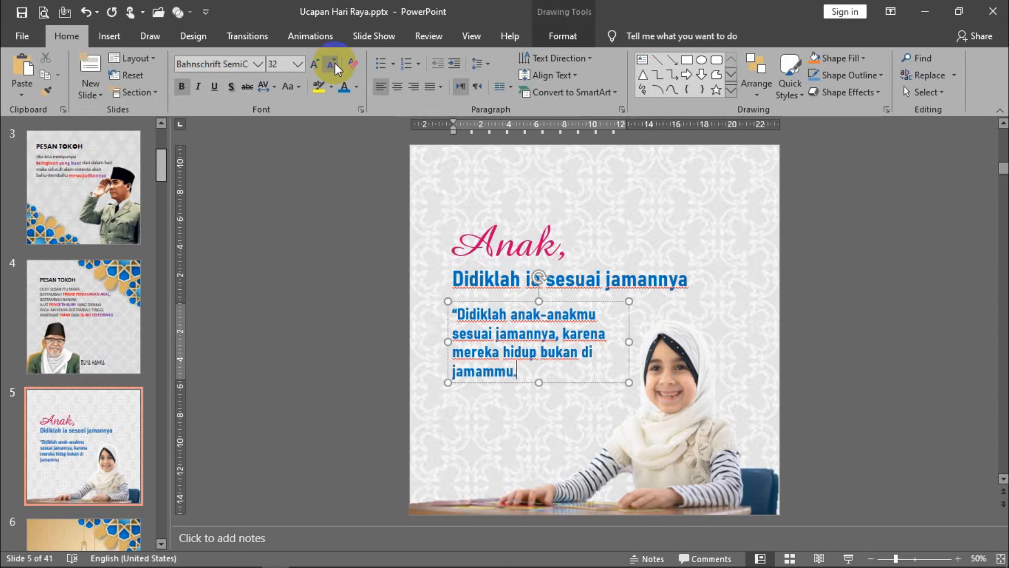
type("mu.")
- Add a new paragraph to the quote: "Sesungguhnya mereka diciptakan untuk jamannya, sedangkan kalian diciptakan untuk jaman kalian"
key("Return")
type("Se")
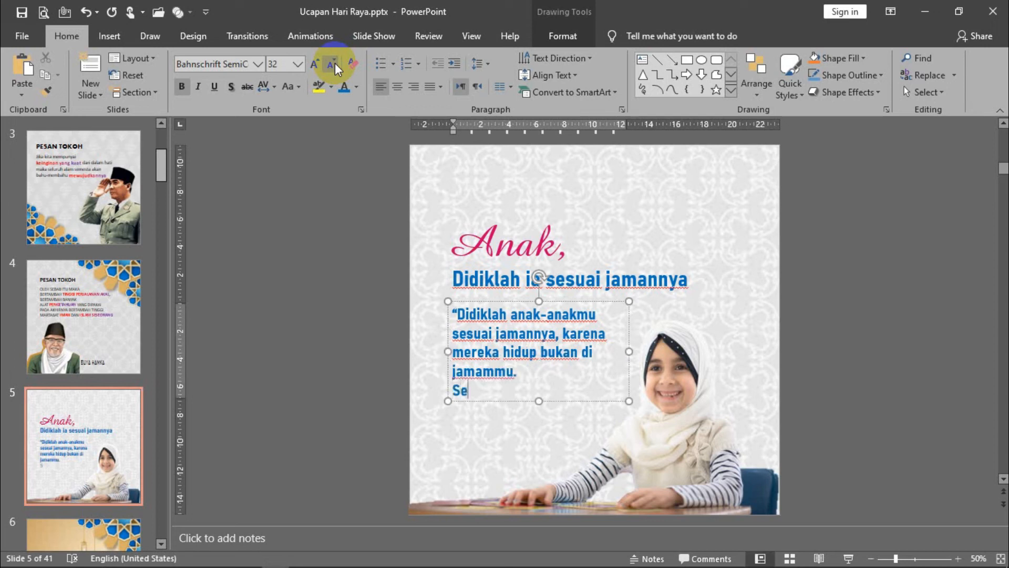
type("sungguhnya mereka diciptakan untuk jamannya, sedangkan")
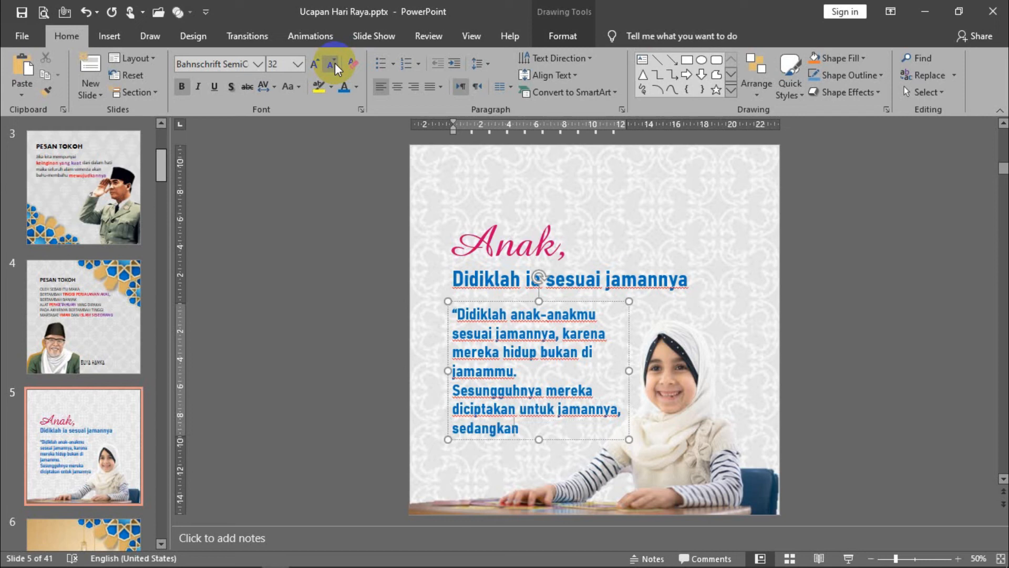
type(" kalian dic")
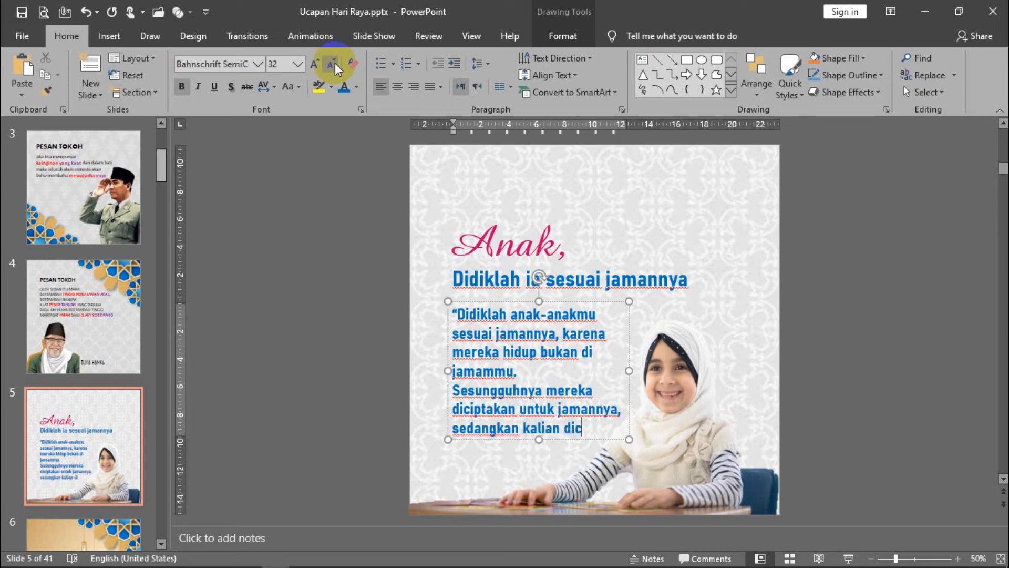
type("iptakan untuk jaman kalian")
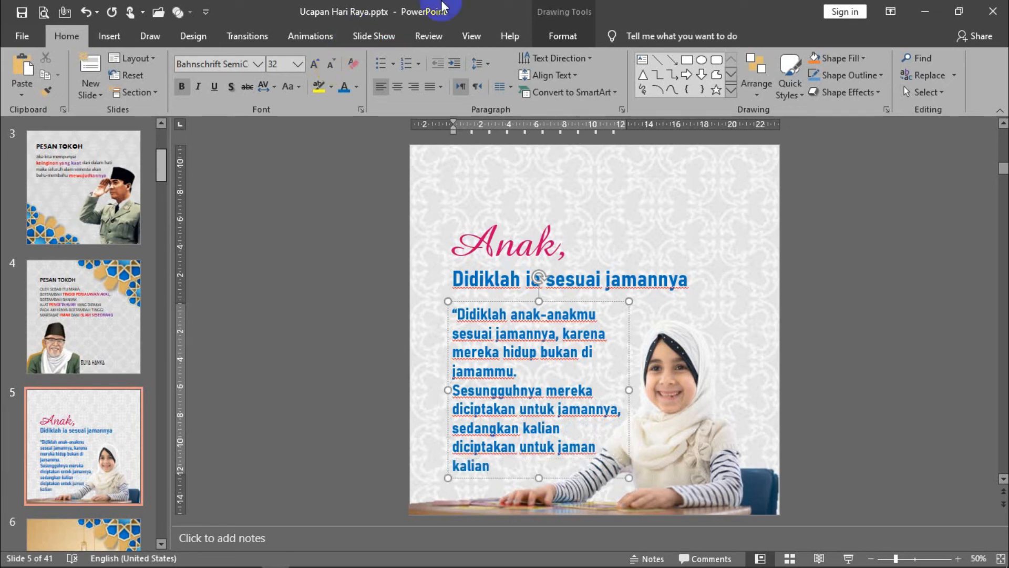
- Remove bold from the quote paragraph, reduce it to 24 pt and color it black
left_click(487, 302)
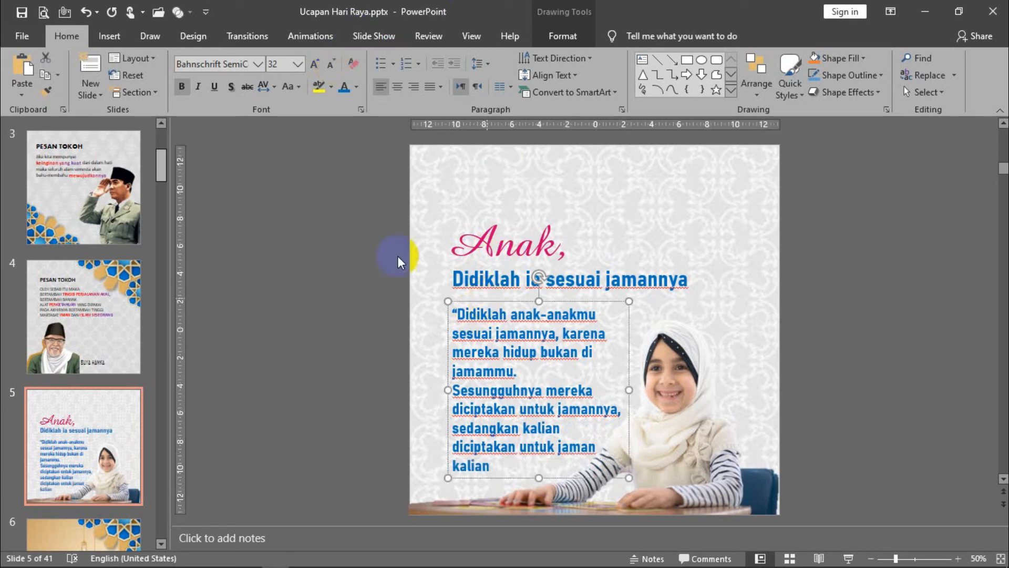
left_click(184, 86)
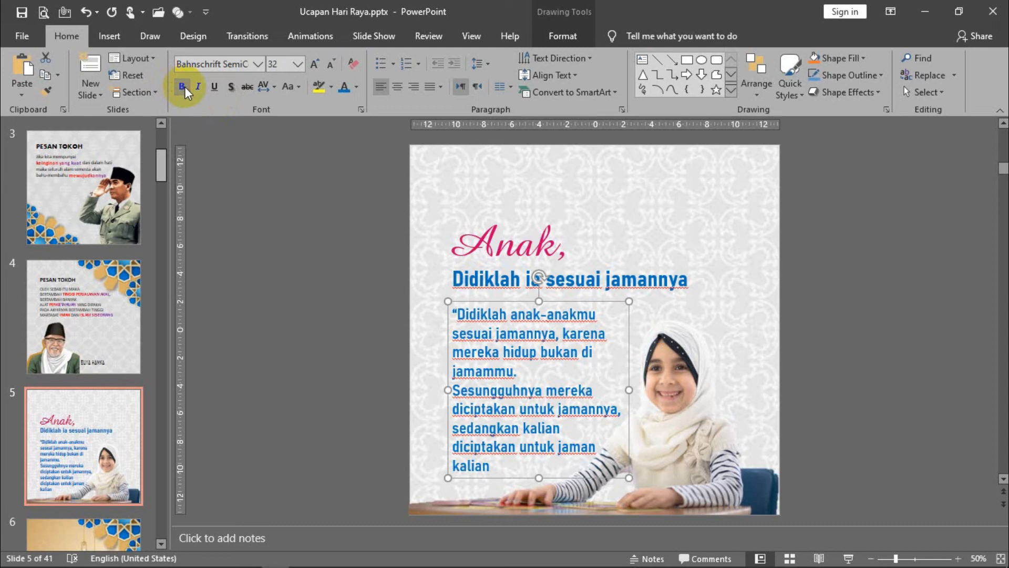
left_click(332, 62)
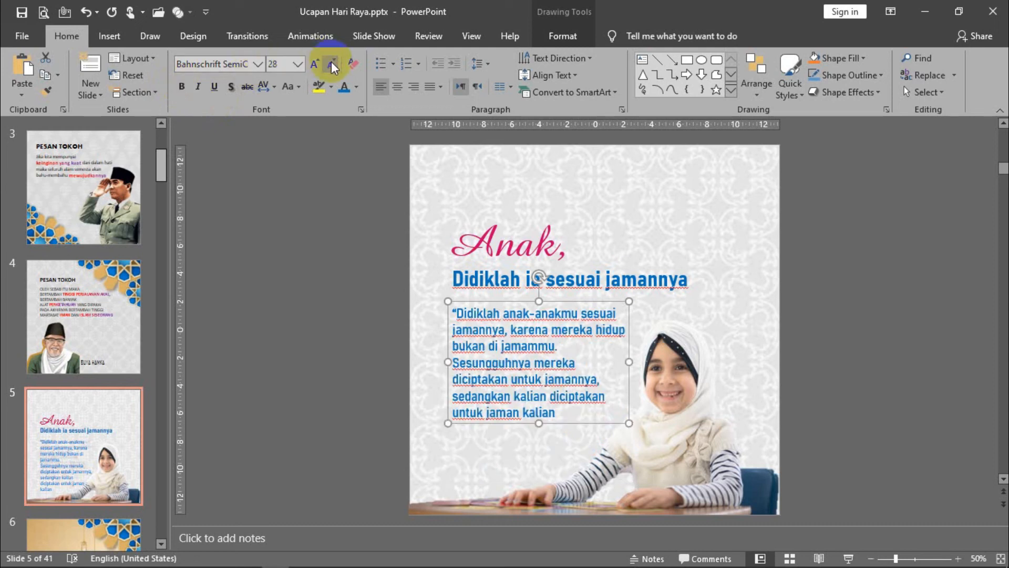
left_click(331, 63)
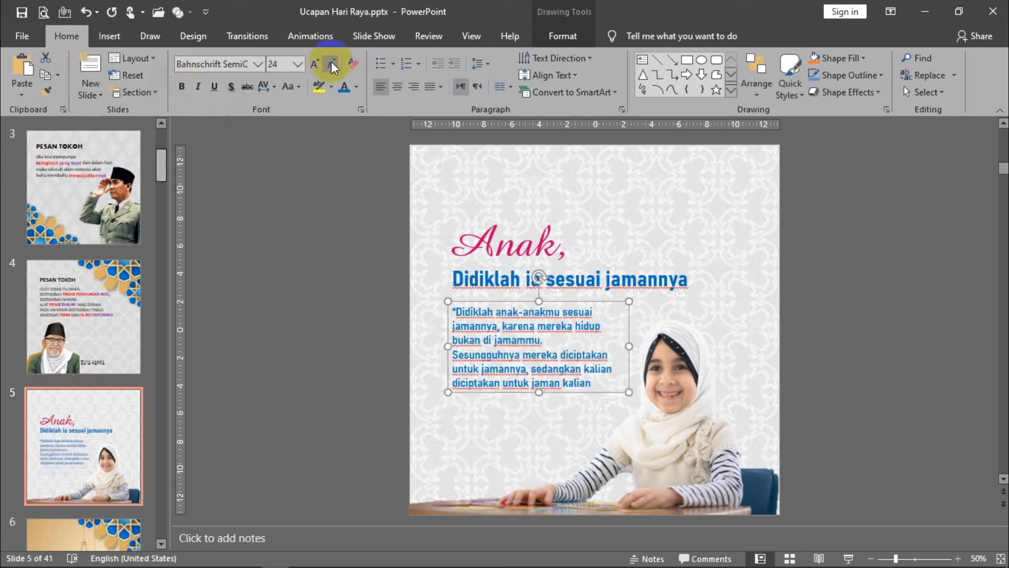
left_click(358, 86)
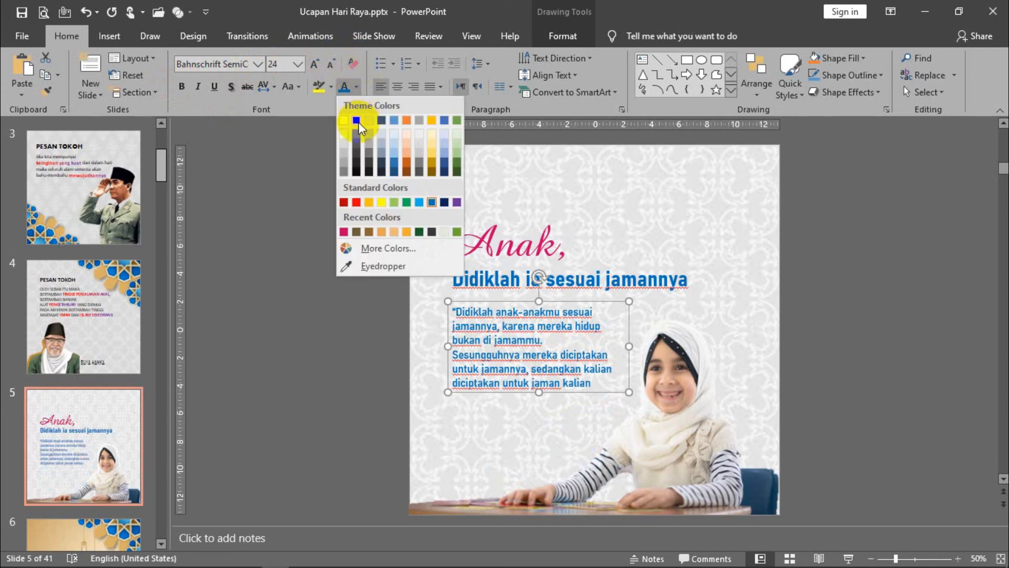
left_click(359, 122)
left_click(401, 309)
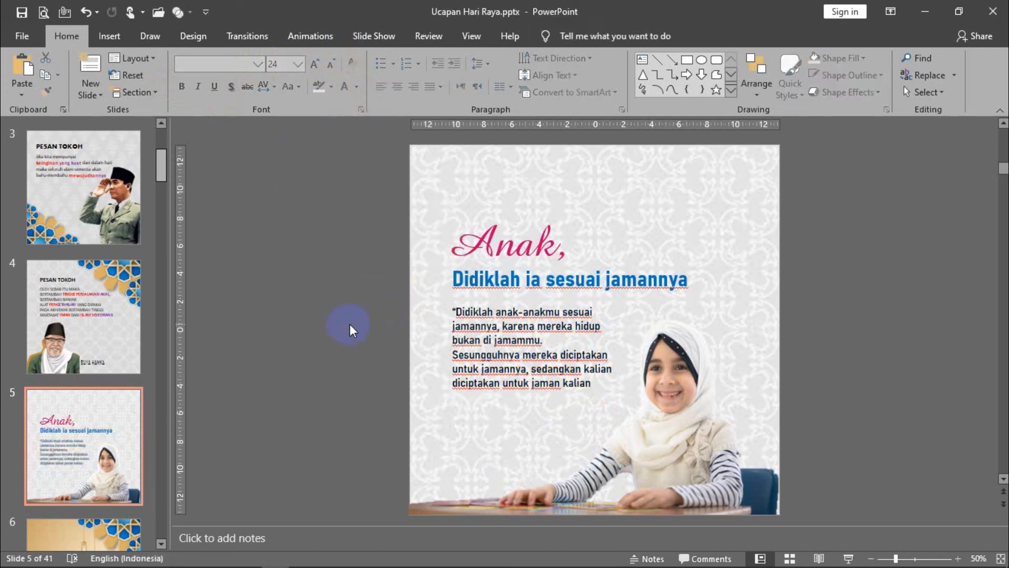
- Move the quote paragraph slightly down and add a closing quotation mark after "jaman kalian"
left_click(570, 340)
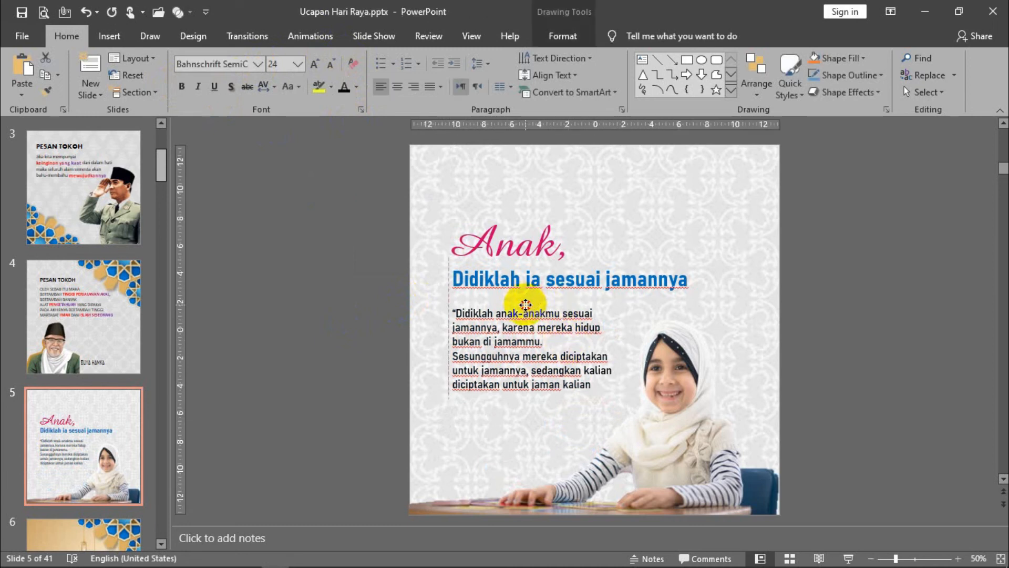
left_click(592, 386)
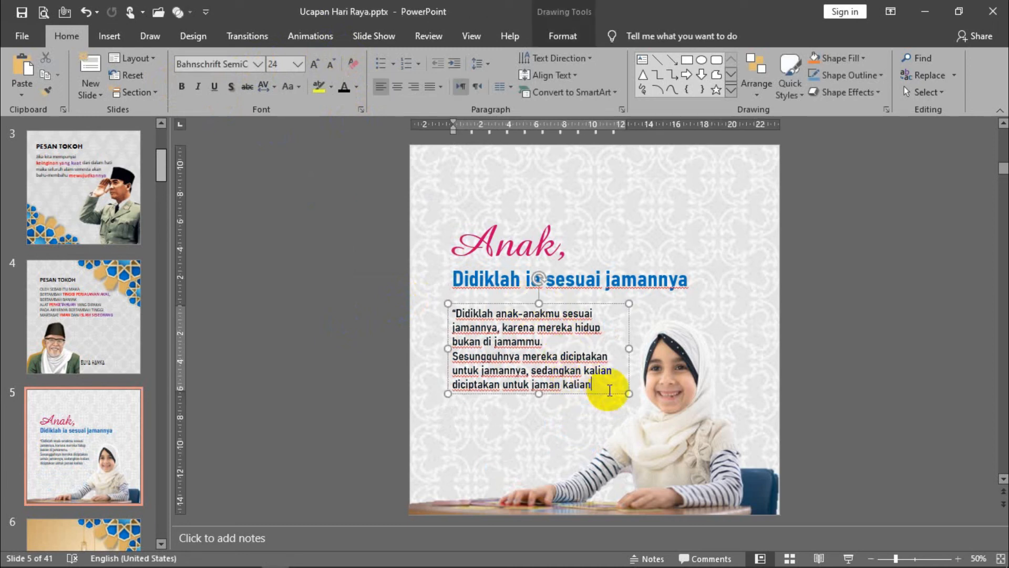
type("\"")
left_click(346, 387)
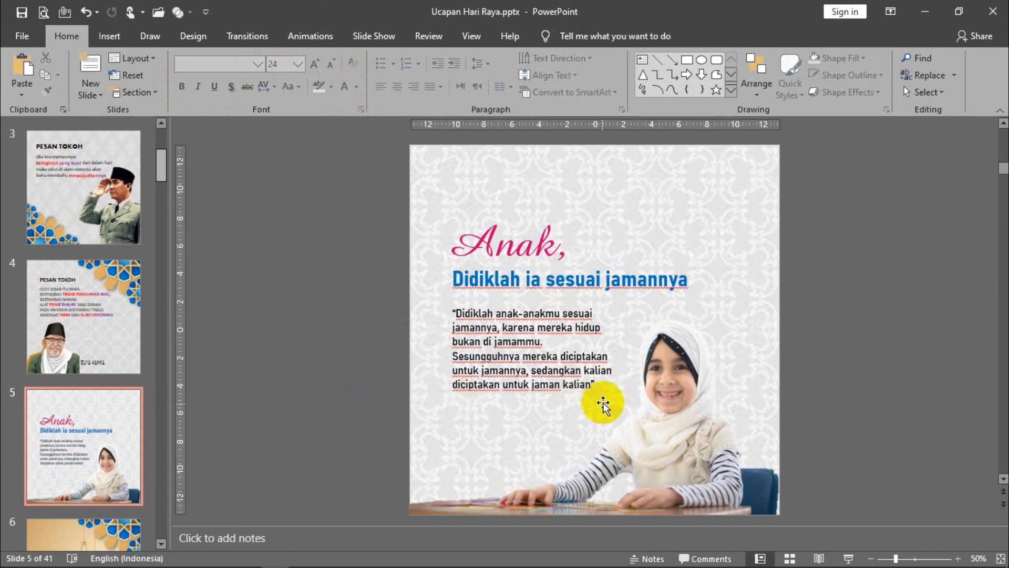
- Preview slide 5 as a full-screen slide show and return to editing
left_click(572, 337)
left_click(518, 243)
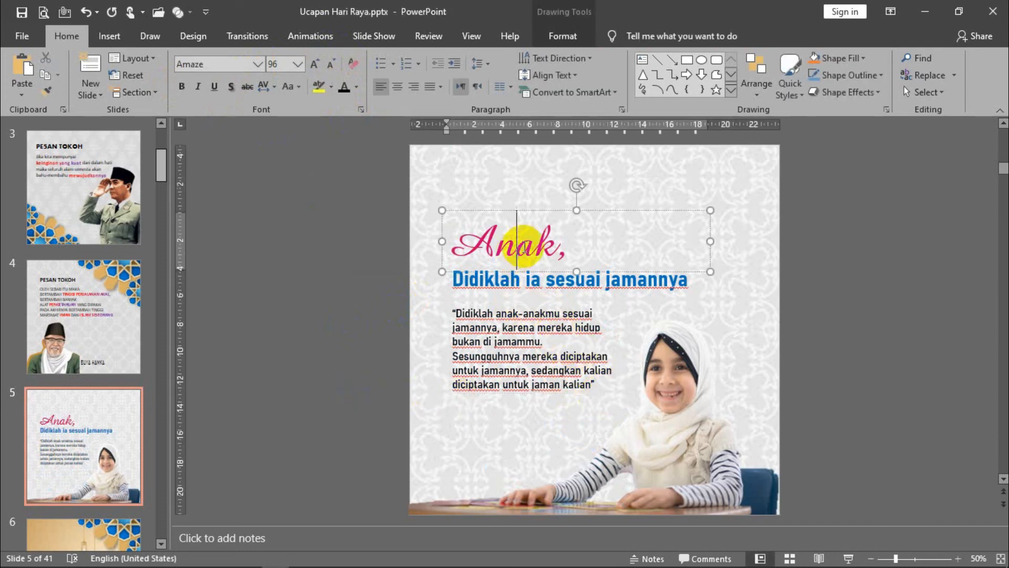
left_click(360, 316)
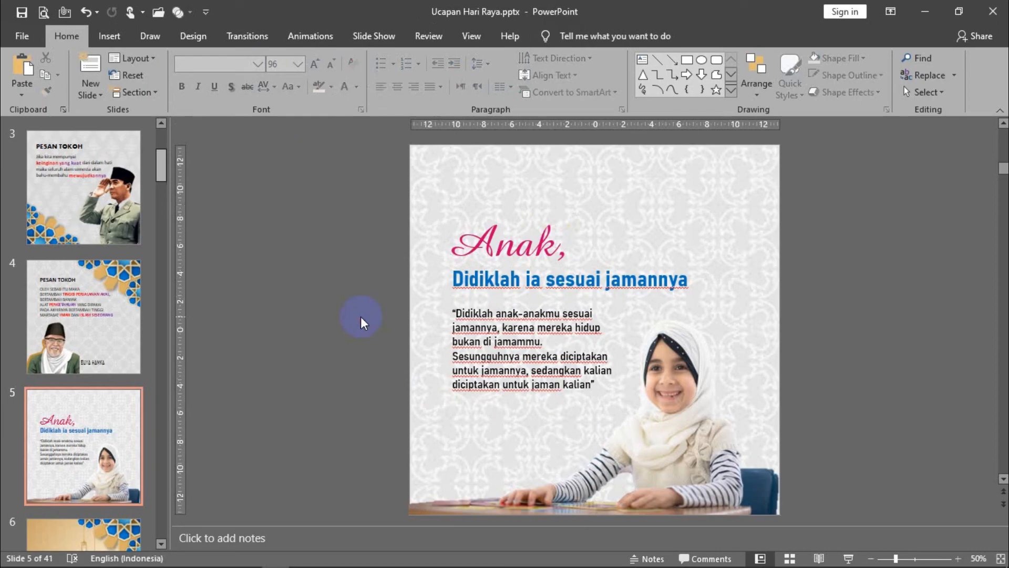
key("shift+F5")
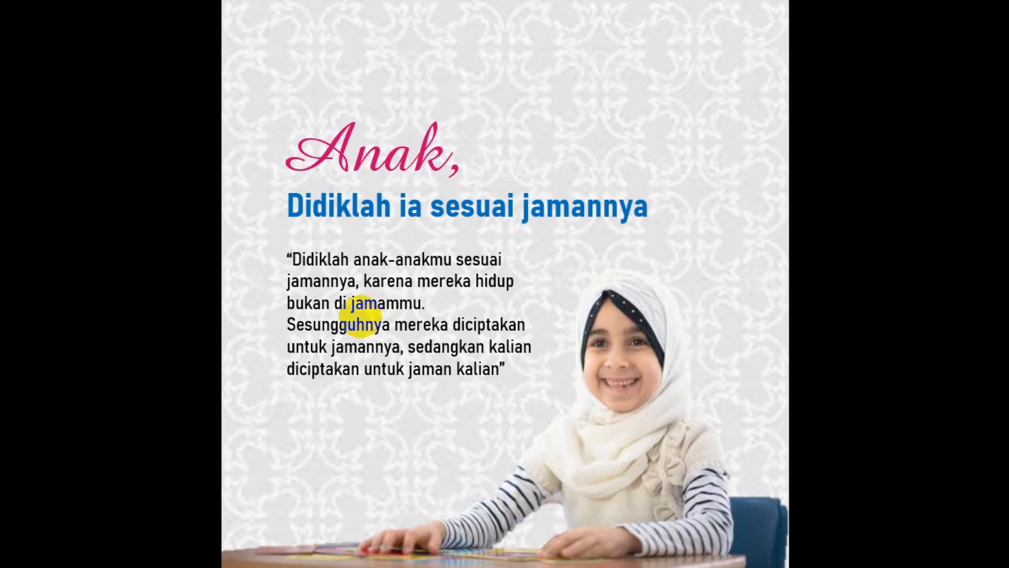
key("Escape")
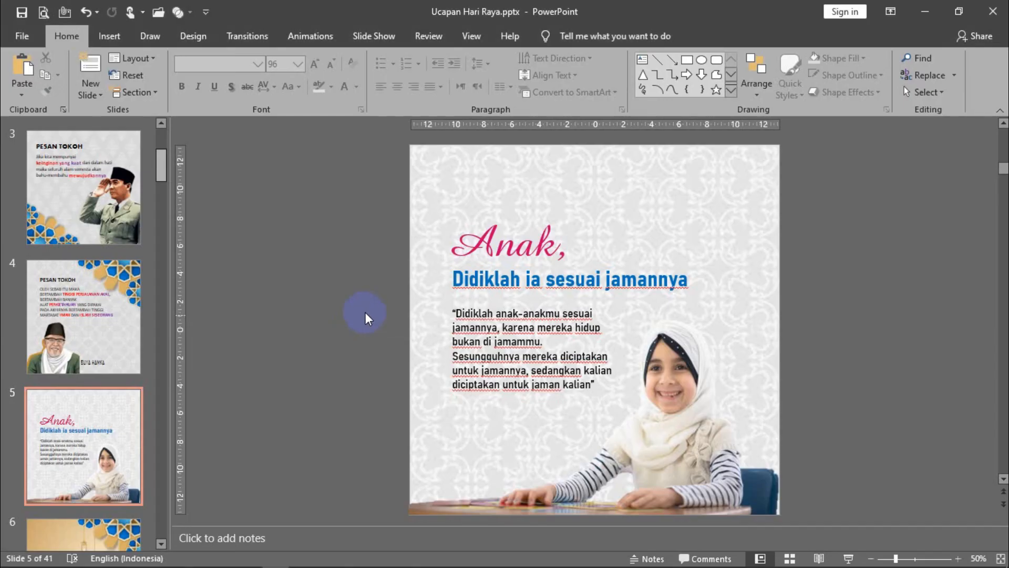
- Move the "Anak," and "Didiklah ia sesuai jamannya" headings higher, and shift the quote paragraph slightly up, left-aligned with them
left_click(489, 245)
left_click(521, 279)
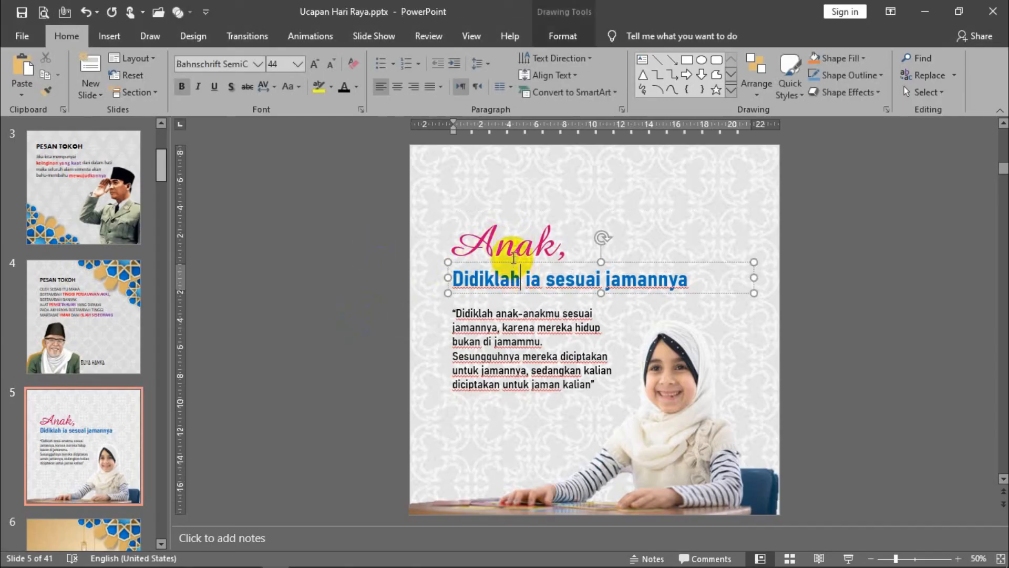
left_click(511, 236, "shift")
left_click_drag(509, 211, 508, 183)
double_click(511, 314)
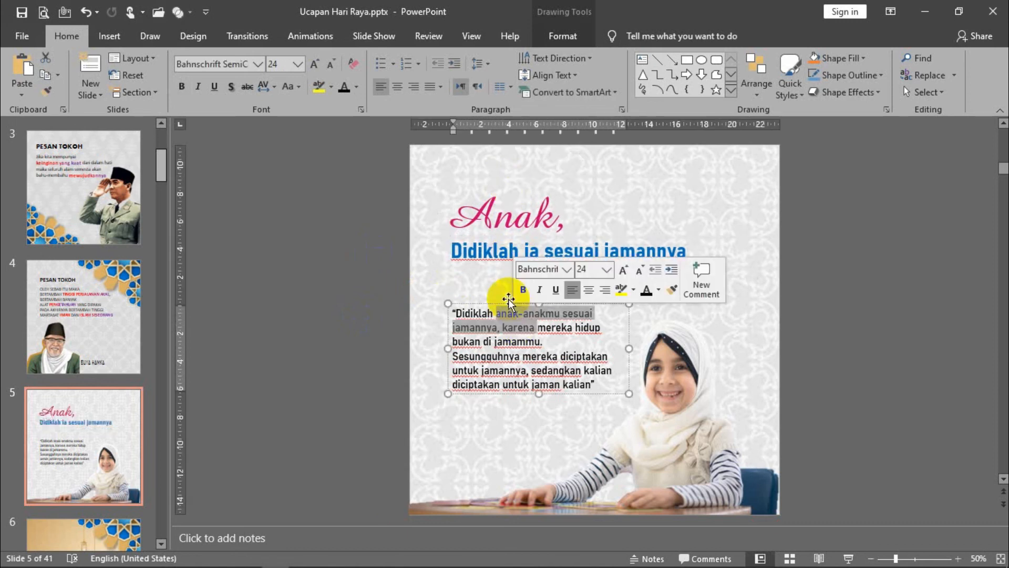
left_click_drag(510, 302, 509, 295)
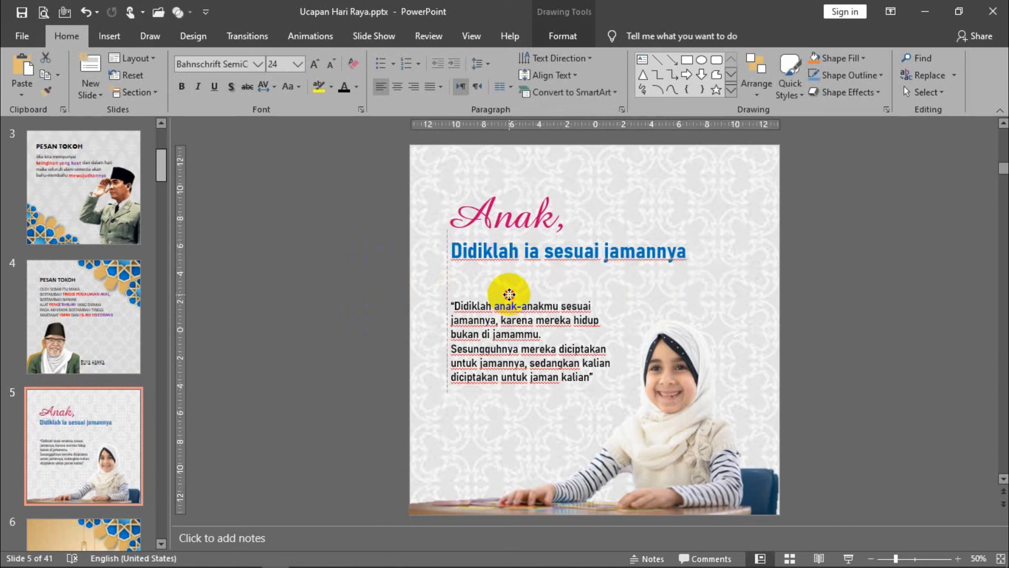
- Shift the cut-out girl picture slightly to the right and preview slide 5 as a full-screen slide show
left_click(389, 301)
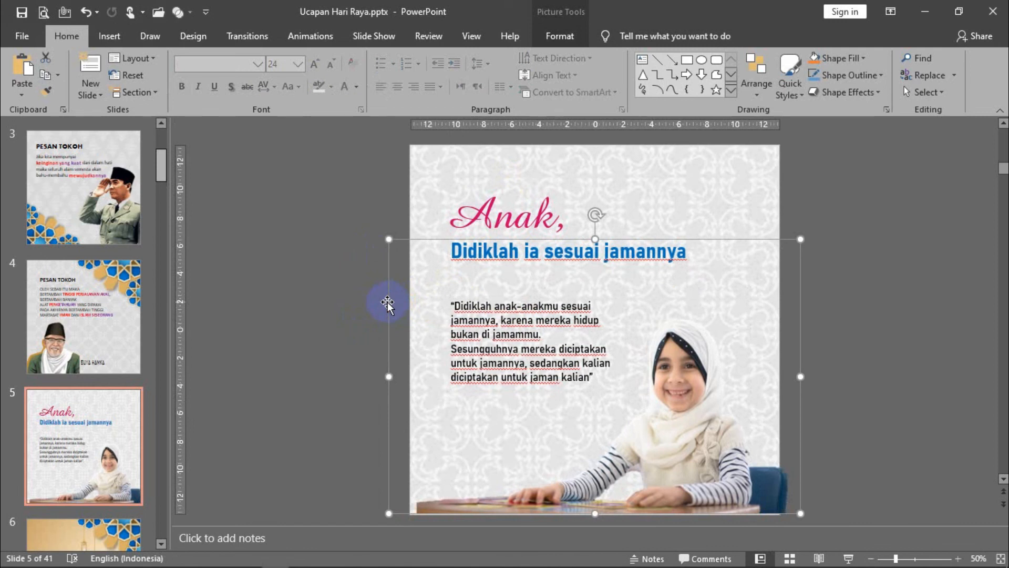
left_click(333, 298)
key("shift+F5")
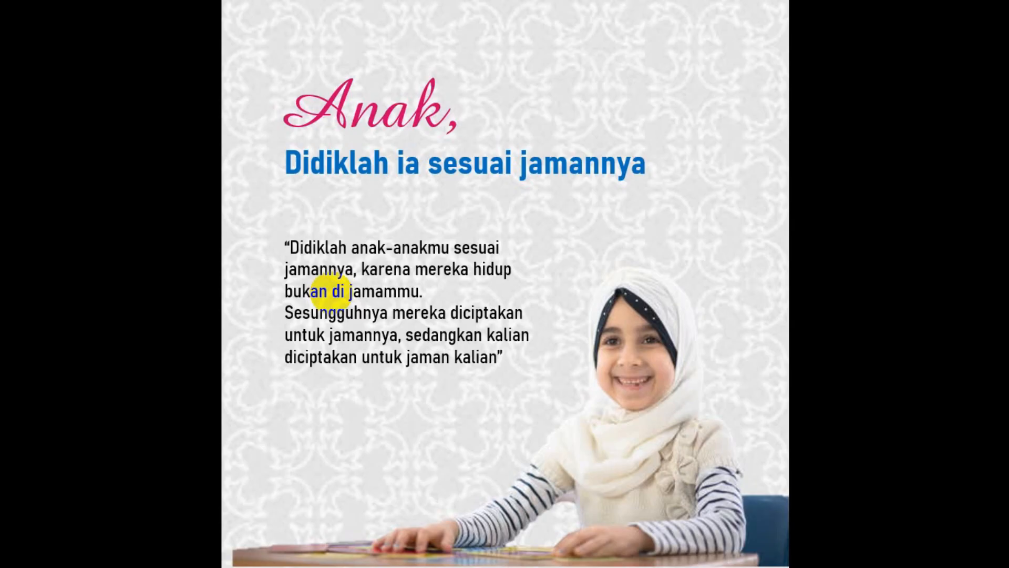
left_click(332, 292)
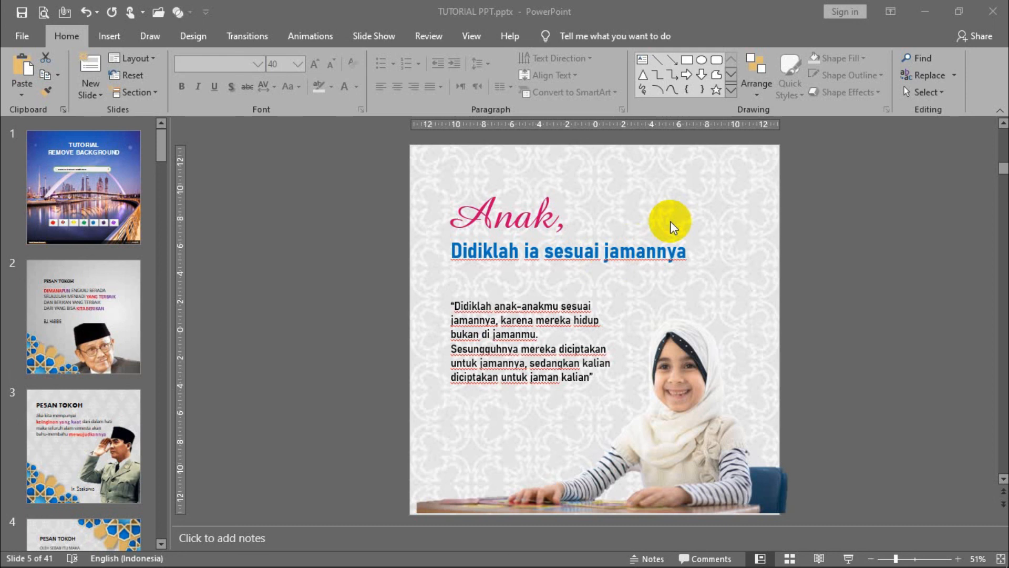
- Go to slide 1, the "Tutorial Remove Background" title slide
left_click(98, 212)
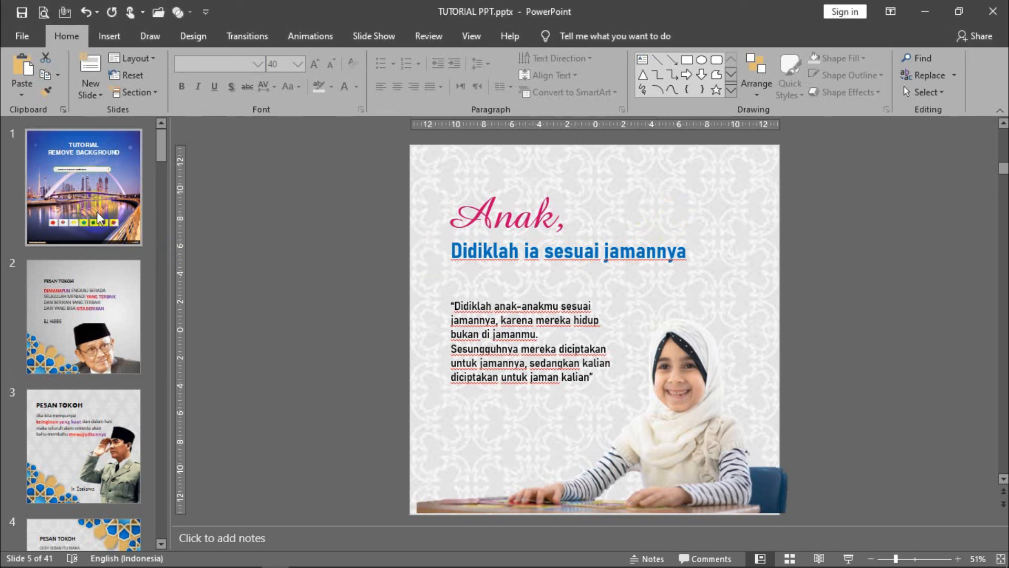